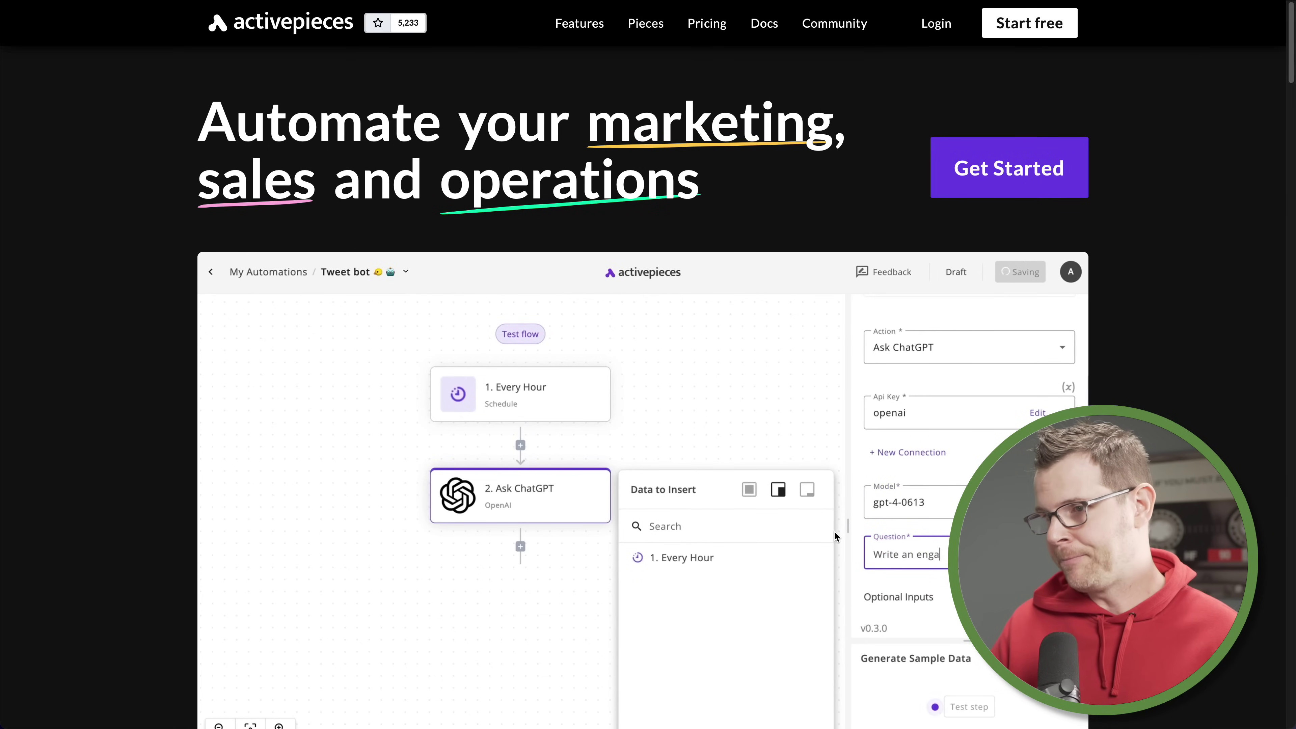
Scroll the homepage past the demo video and logo strip to the open source section
{"action": "scroll", "coordinate": [835, 532], "scroll_direction": "down", "scroll_amount": 3}
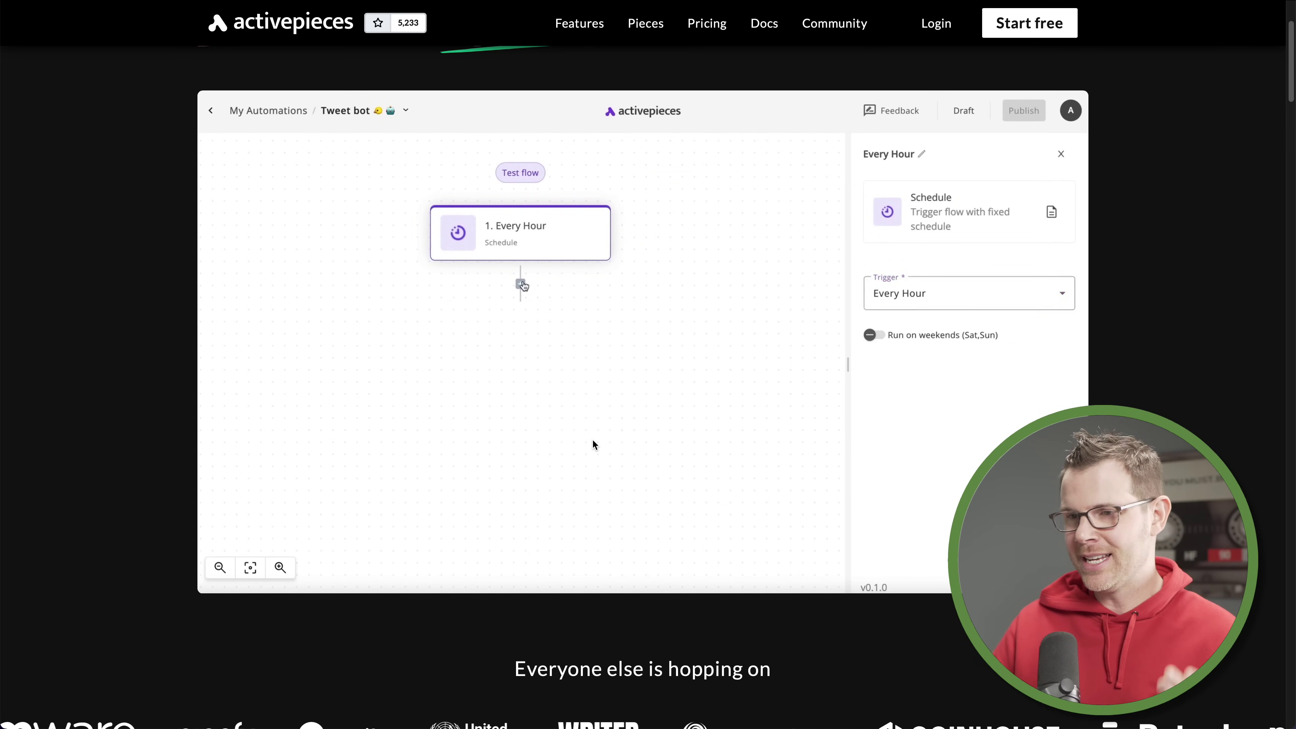
{"action": "scroll", "coordinate": [607, 455], "scroll_direction": "down", "scroll_amount": 5}
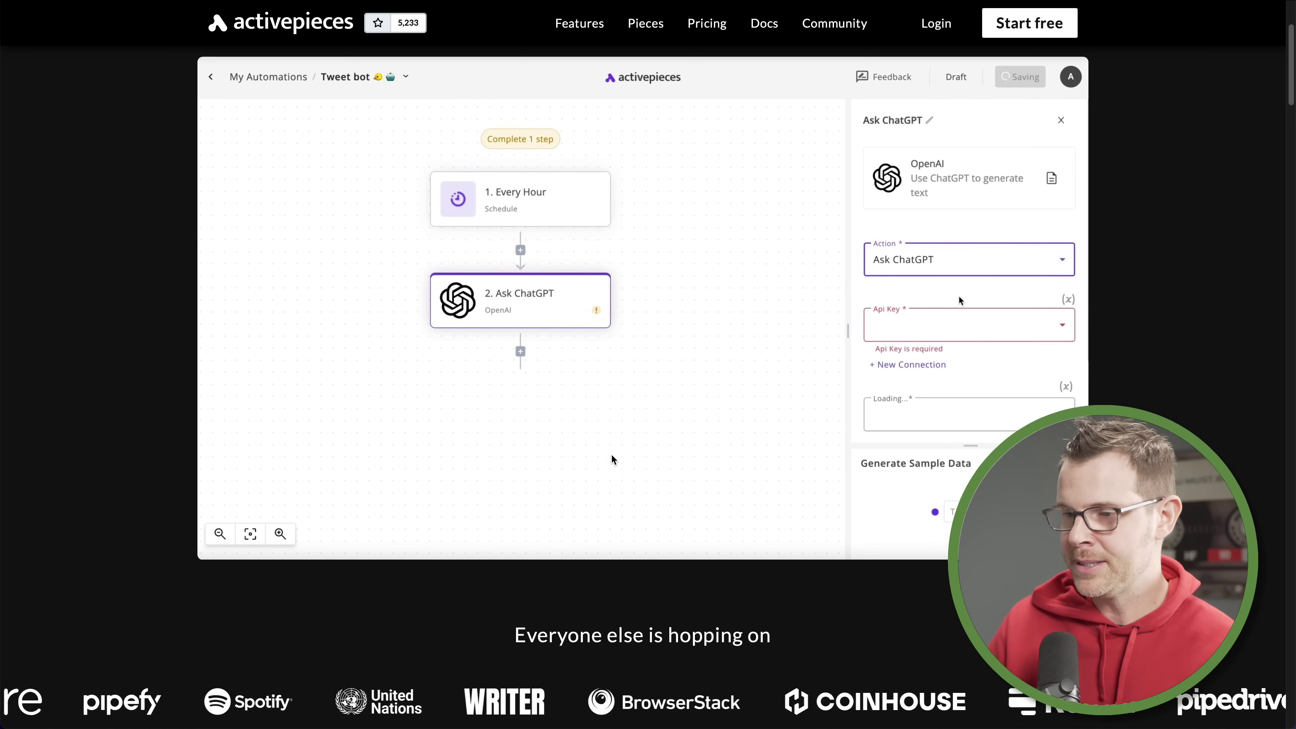
{"action": "scroll", "coordinate": [620, 454], "scroll_direction": "down", "scroll_amount": 11}
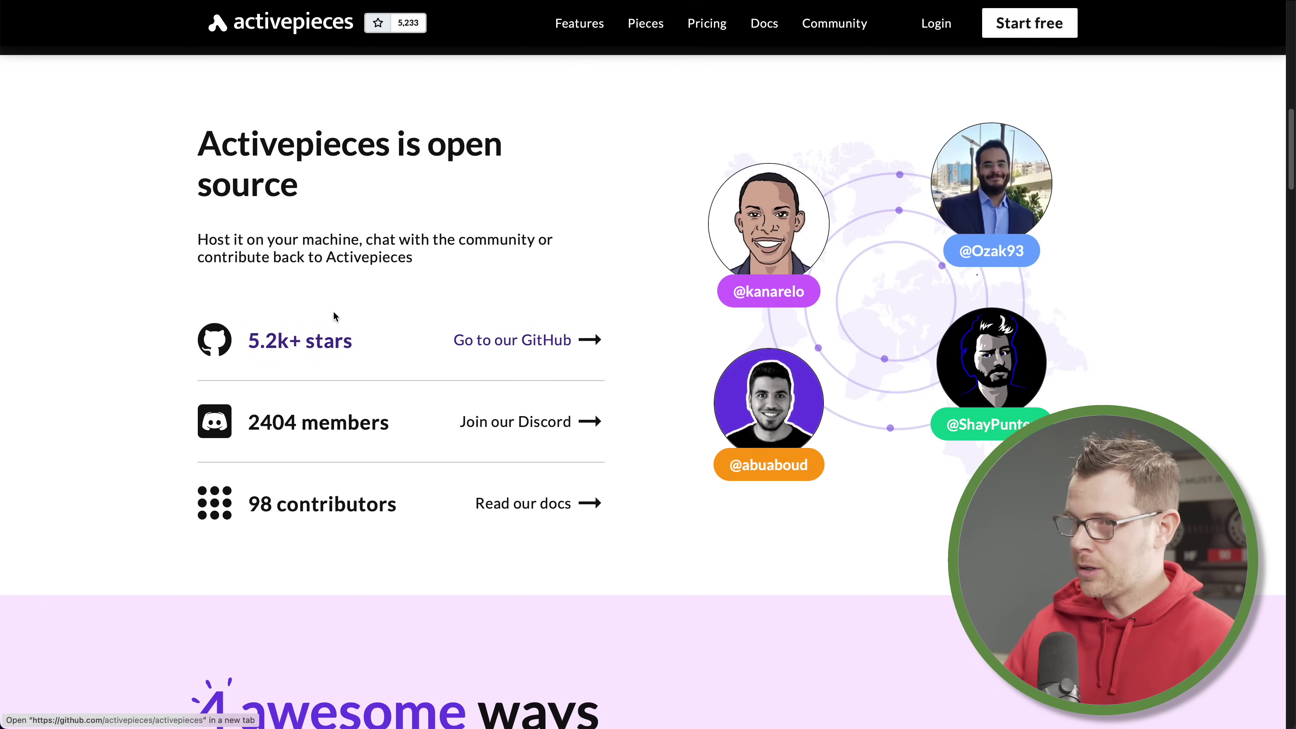
{"action": "left_click", "coordinate": [538, 346]}
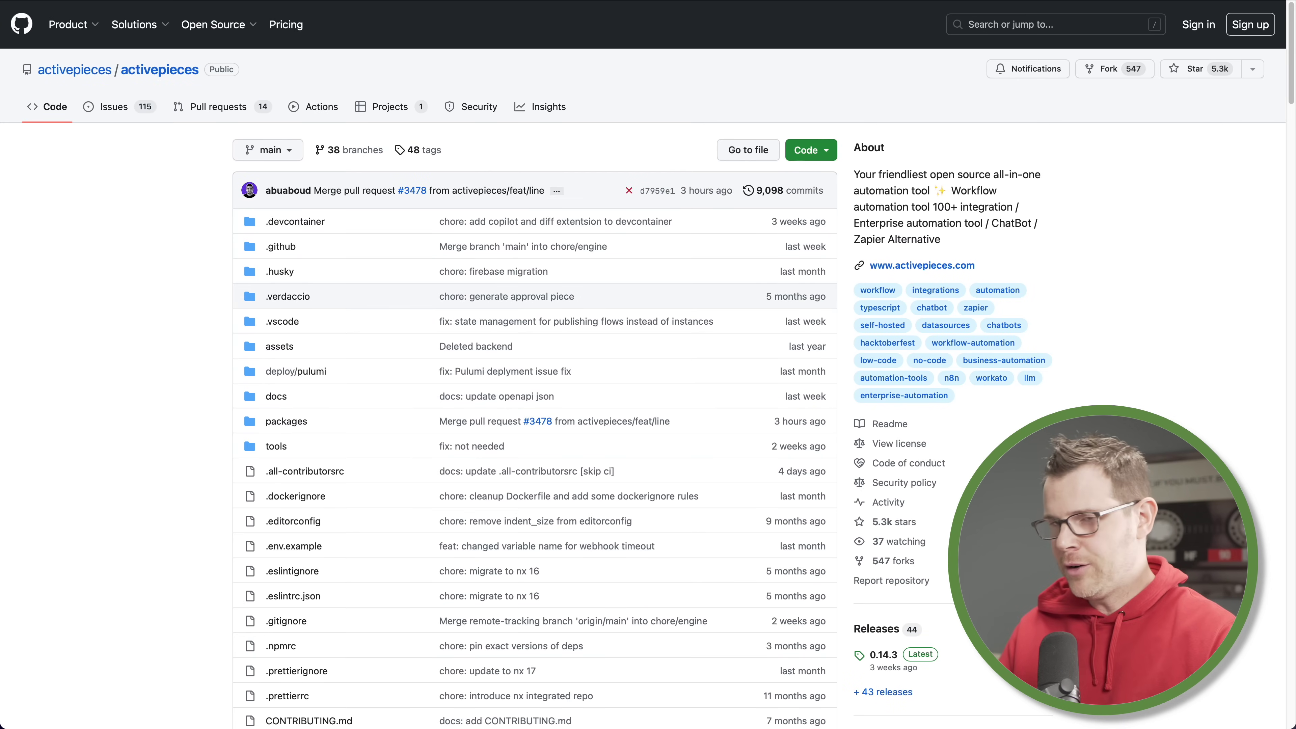
{"action": "key", "text": "super+Left"}
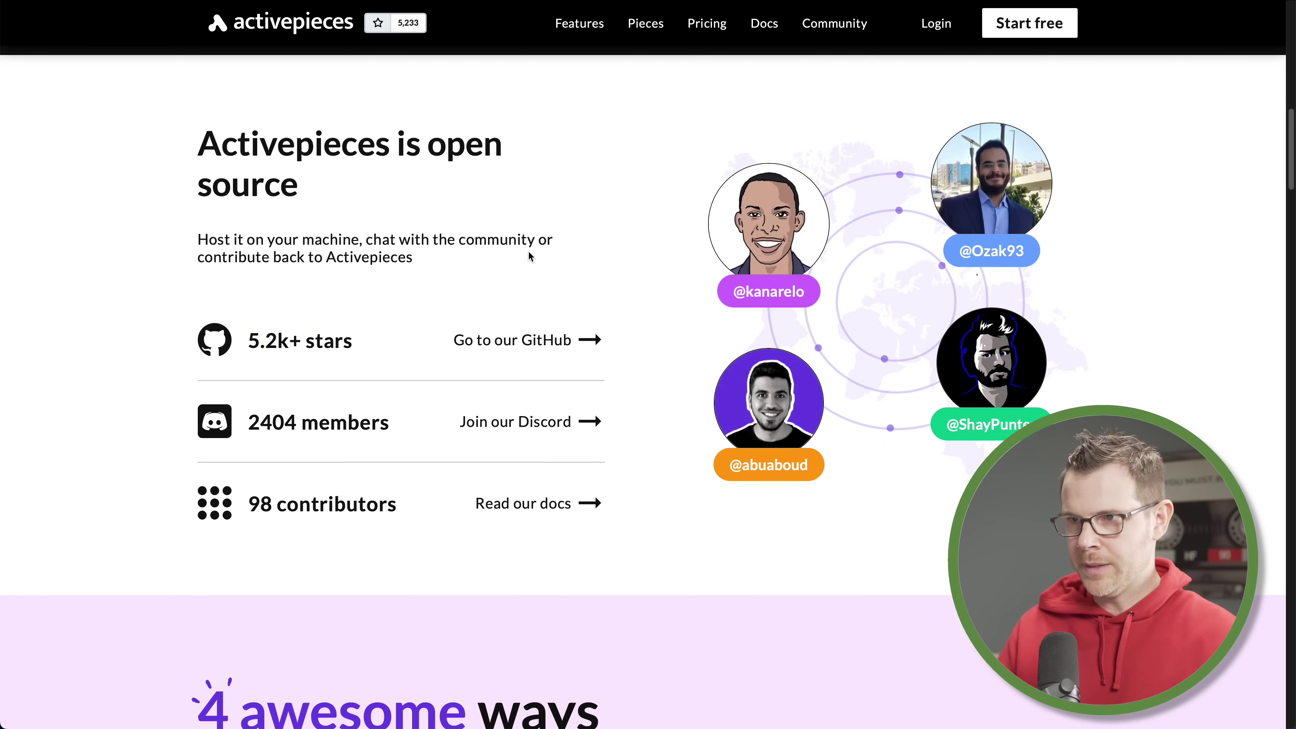
Open the pricing plans and raise the Pro plan's tasks slider to 10,000 tasks per month
{"action": "left_click", "coordinate": [705, 28]}
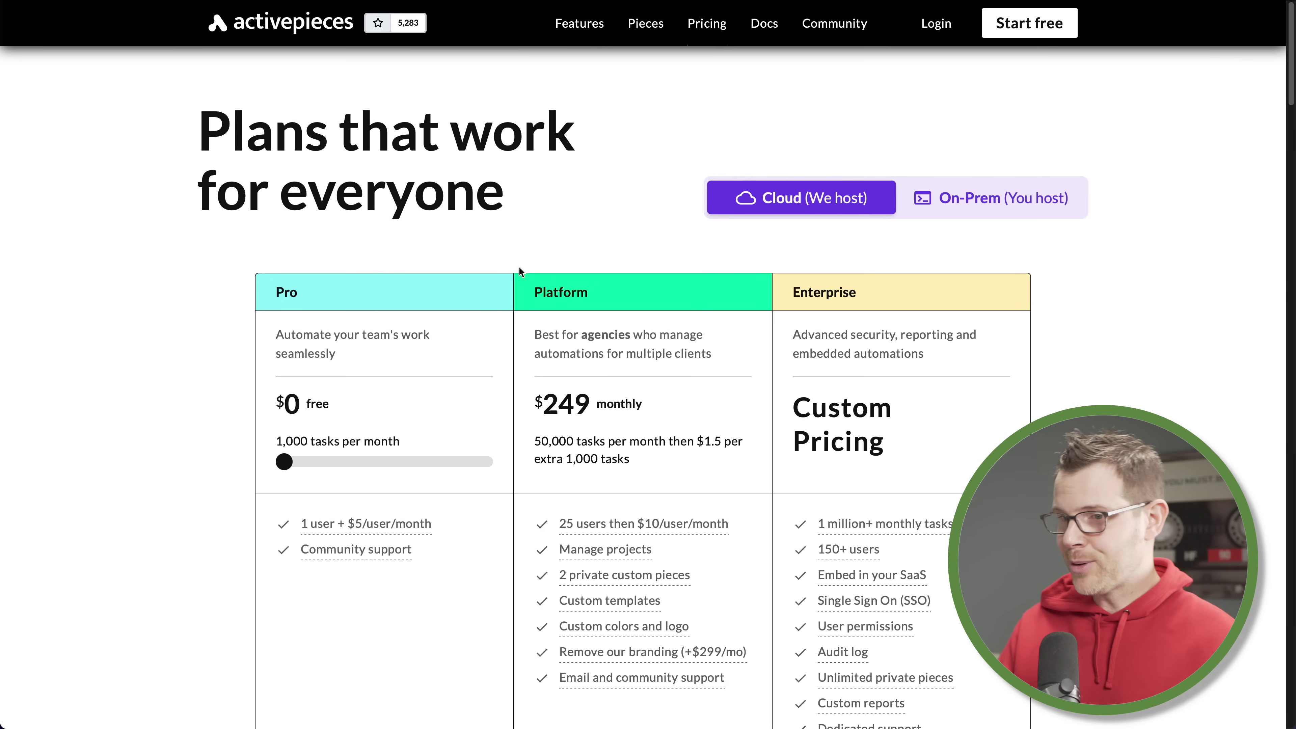
{"action": "left_click_drag", "start_coordinate": [285, 464], "coordinate": [373, 466]}
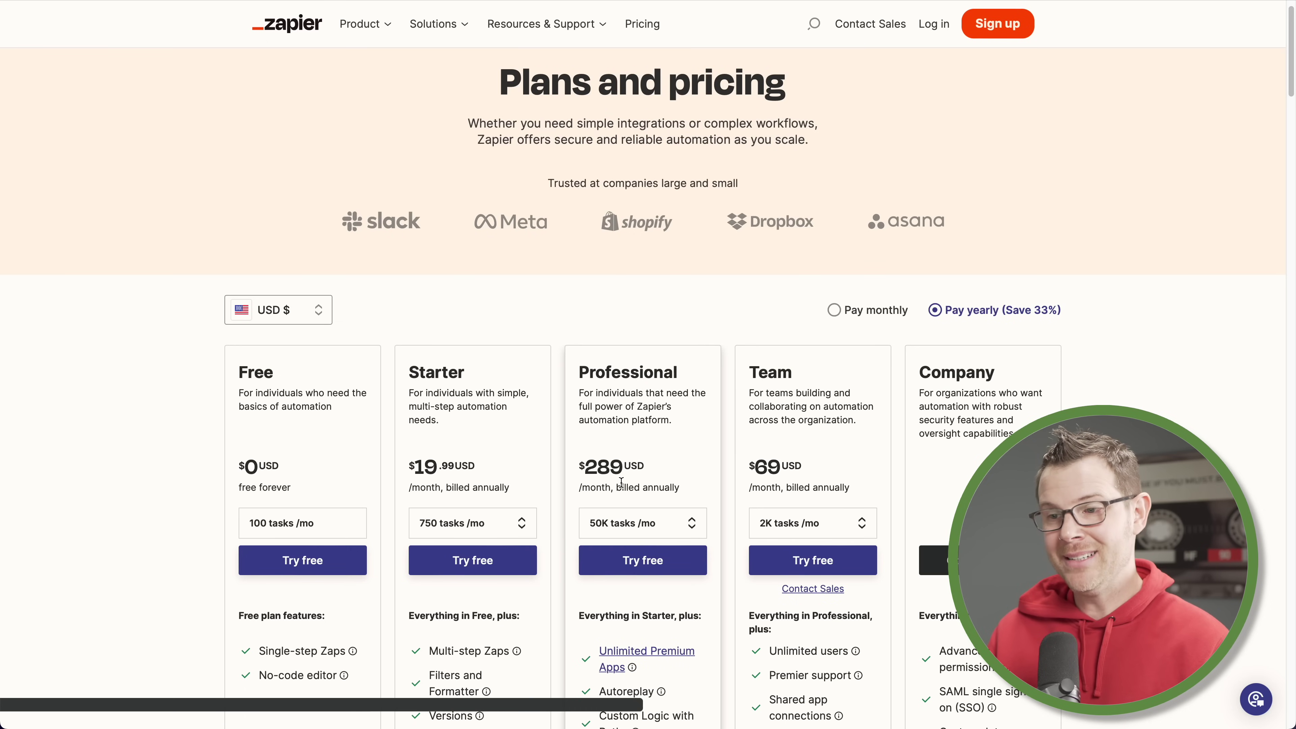
Switch Zapier's pricing page to Pay monthly billing
{"action": "left_click", "coordinate": [834, 310]}
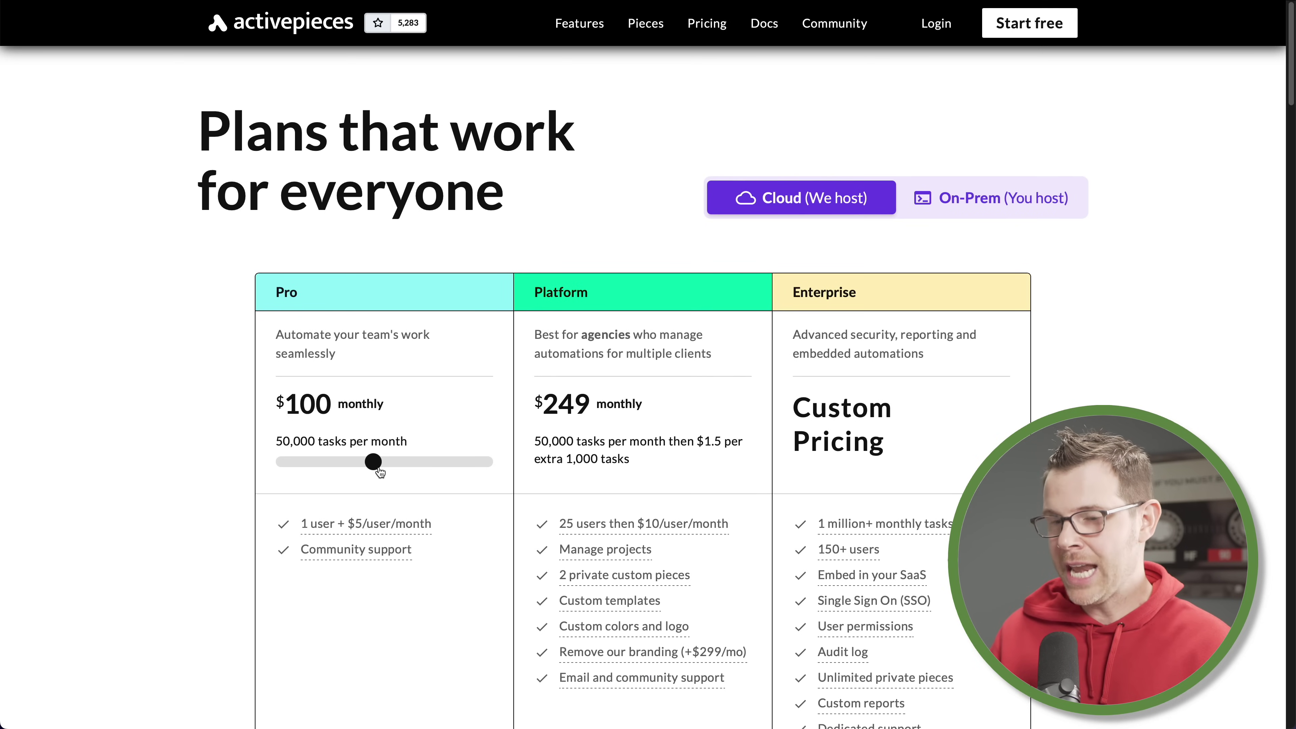
Drag the Pro plan slider to 200,000 tasks per month at $300
{"action": "left_click_drag", "start_coordinate": [380, 472], "coordinate": [413, 471]}
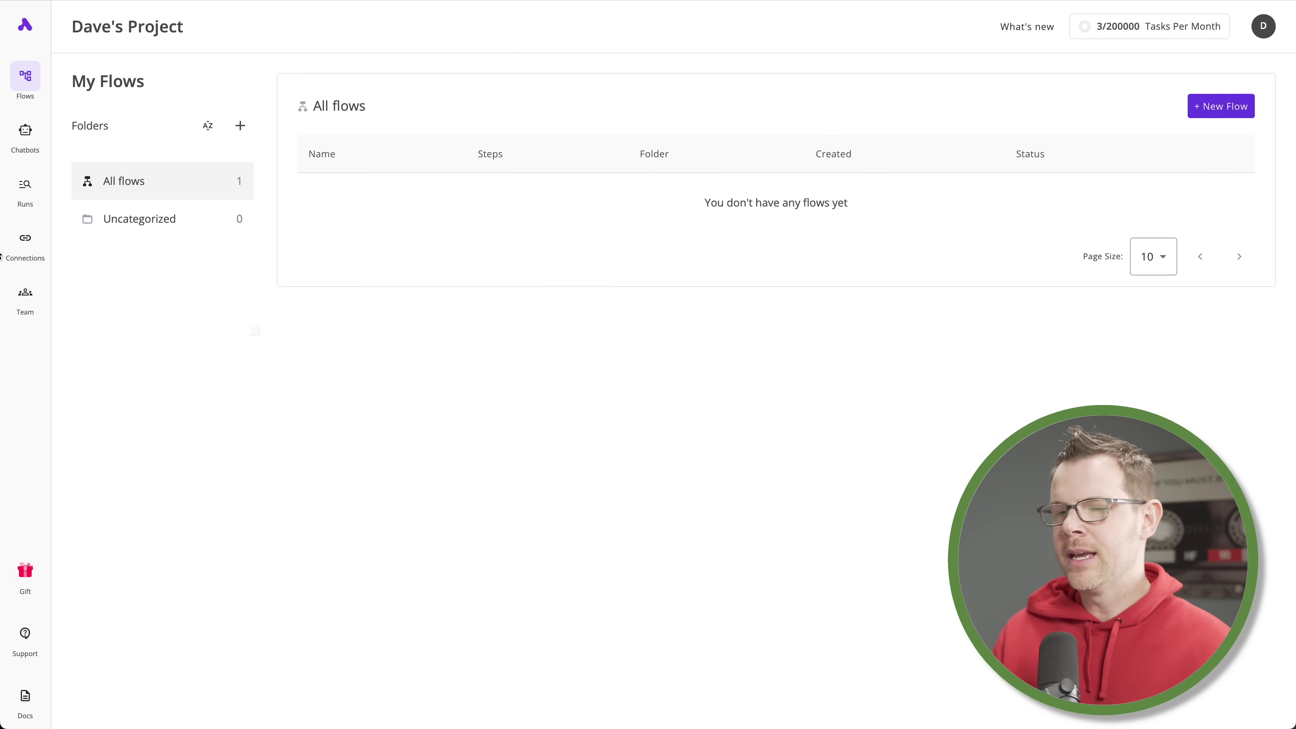
Check the Connections list, then start a new untitled flow from Flows
{"action": "left_click", "coordinate": [24, 244]}
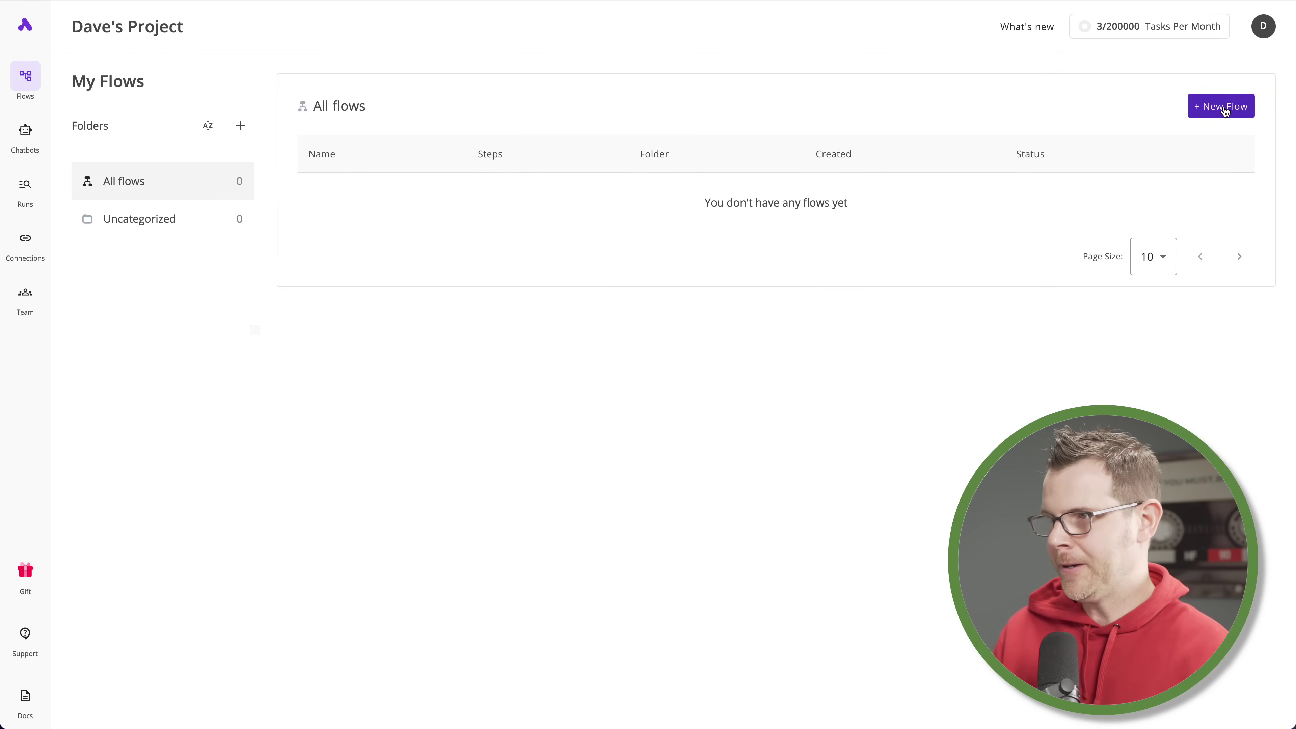
{"action": "left_click", "coordinate": [1225, 107]}
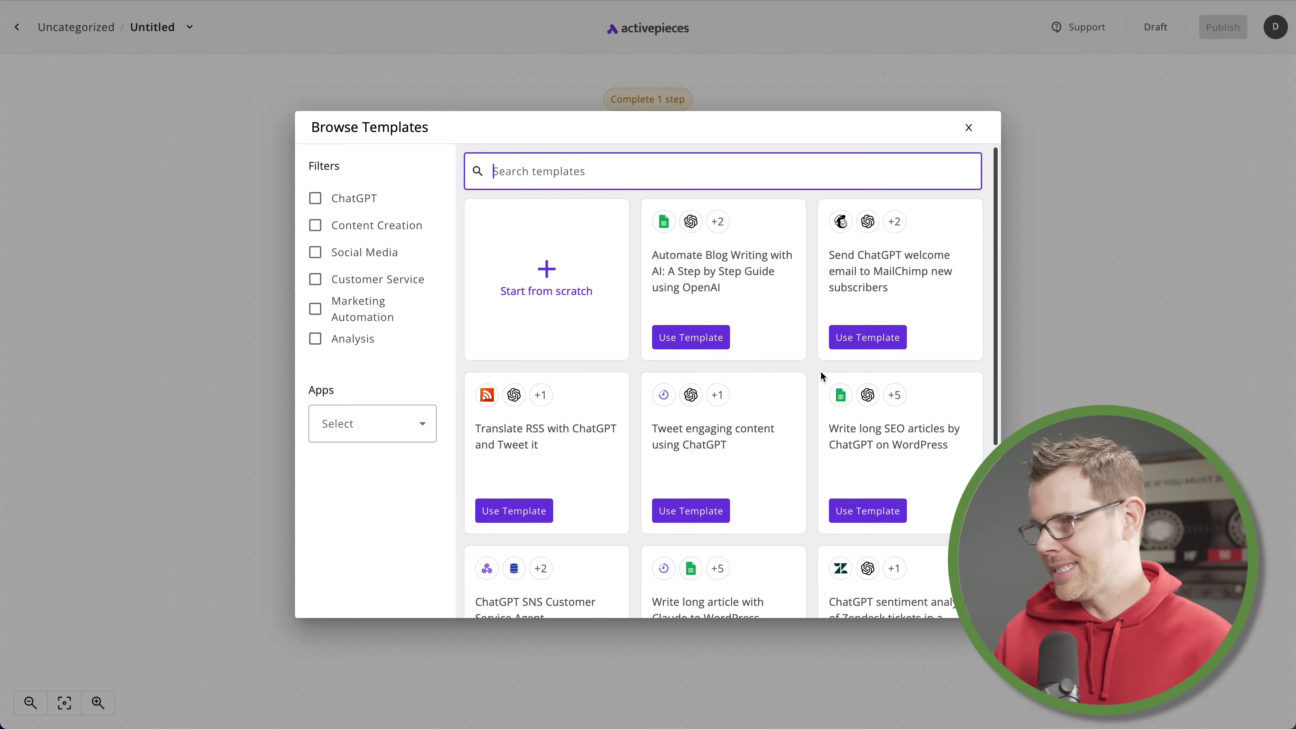
Browse the template grid and close it without choosing a template
{"action": "scroll", "coordinate": [820, 370], "scroll_direction": "down", "scroll_amount": 5}
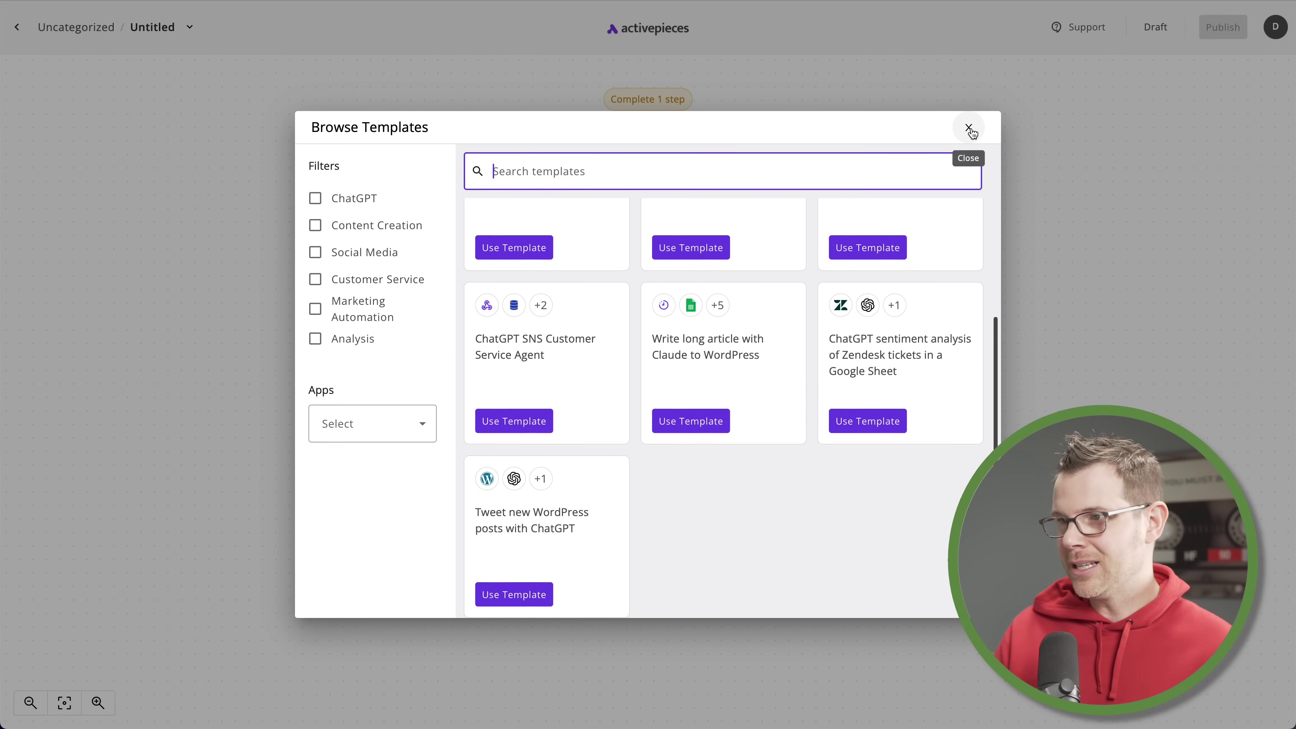
{"action": "left_click", "coordinate": [969, 129]}
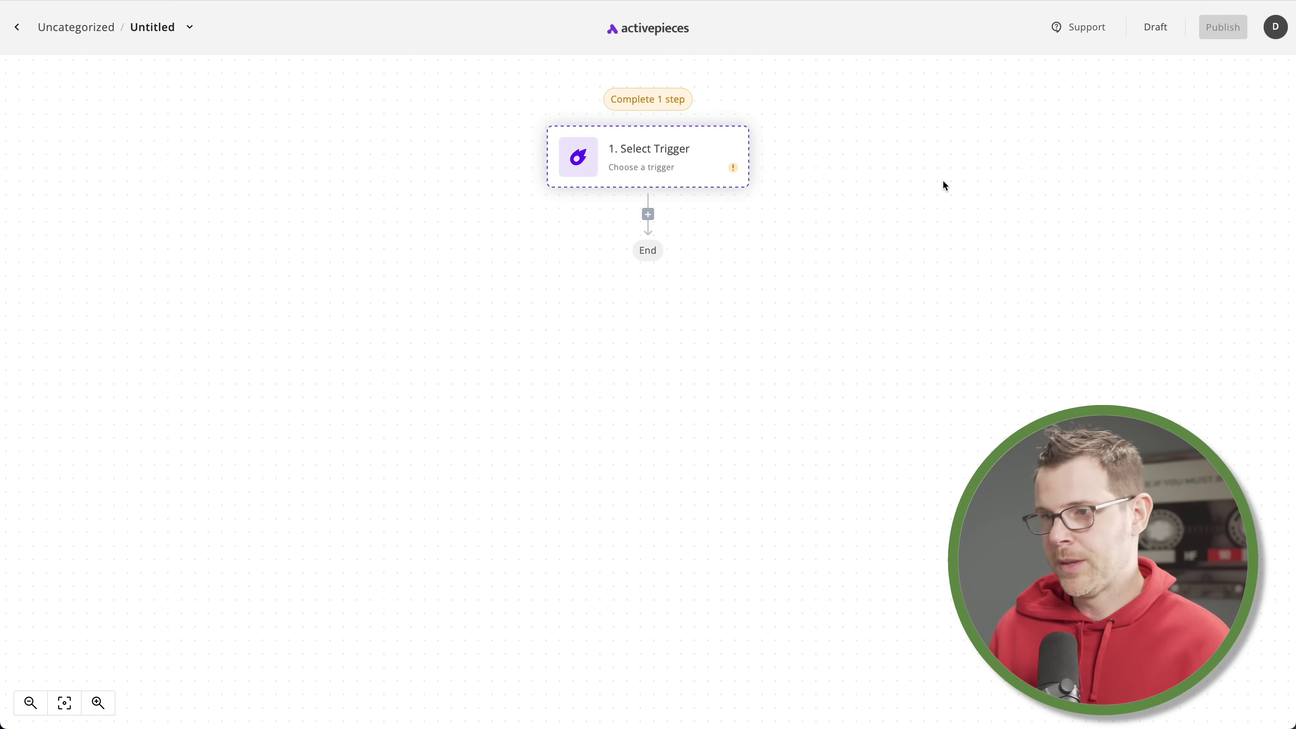
Open the trigger list, search 'Ghost', and pick GhostCMS as the flow's trigger app
{"action": "left_click", "coordinate": [679, 155]}
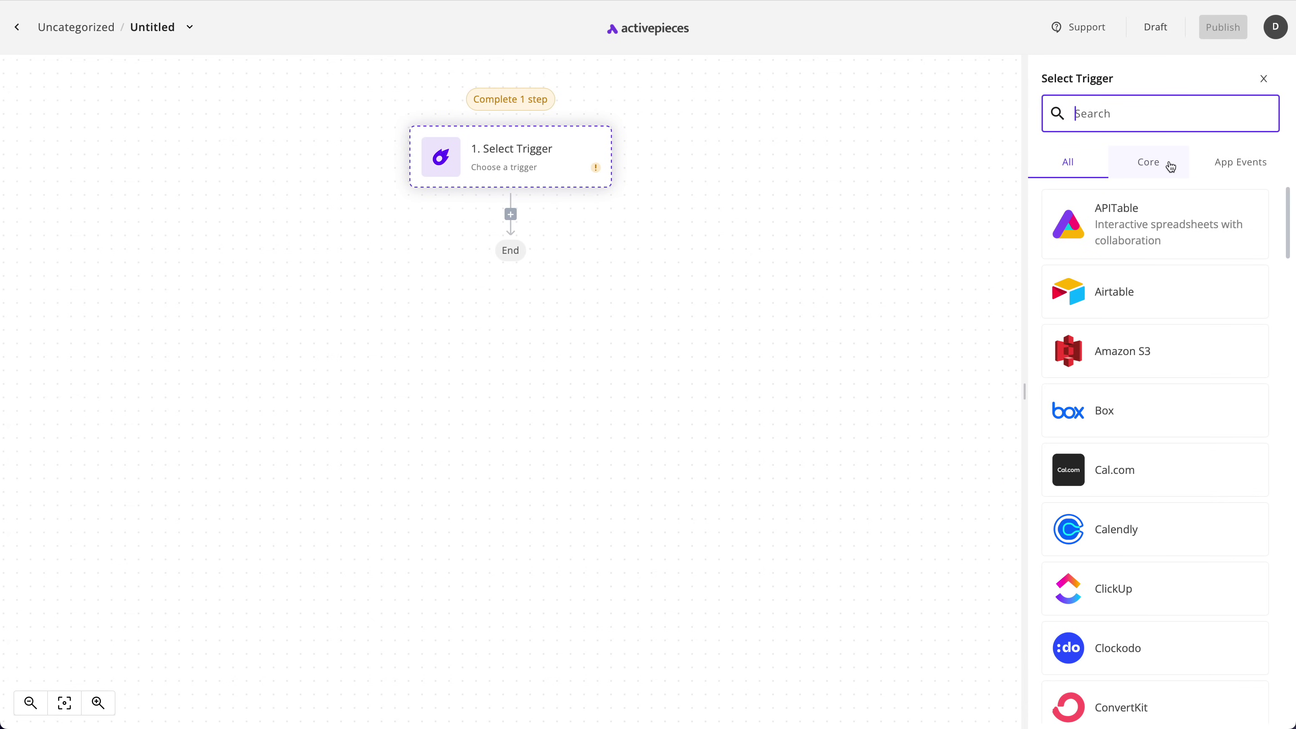
{"action": "scroll", "coordinate": [1189, 342], "scroll_direction": "down", "scroll_amount": 5}
{"action": "scroll", "coordinate": [1188, 417], "scroll_direction": "down", "scroll_amount": 20}
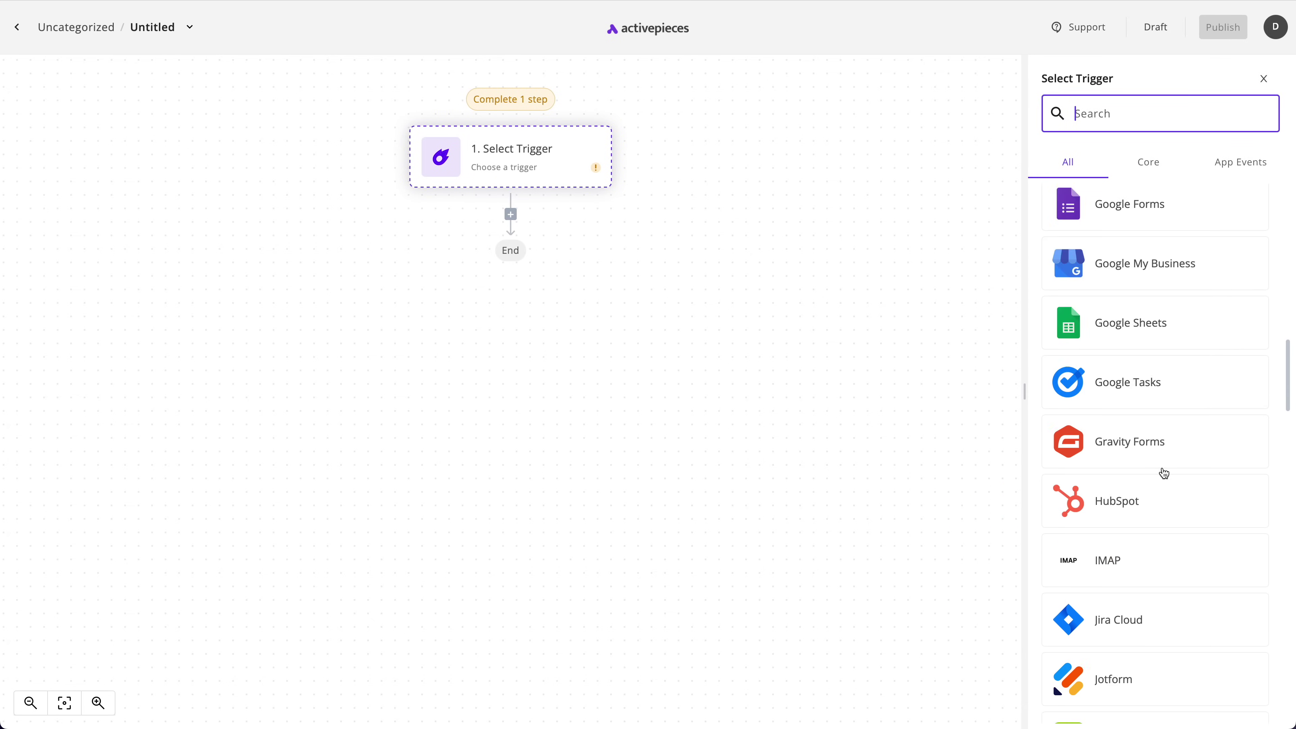
{"action": "scroll", "coordinate": [1165, 473], "scroll_direction": "down", "scroll_amount": 20}
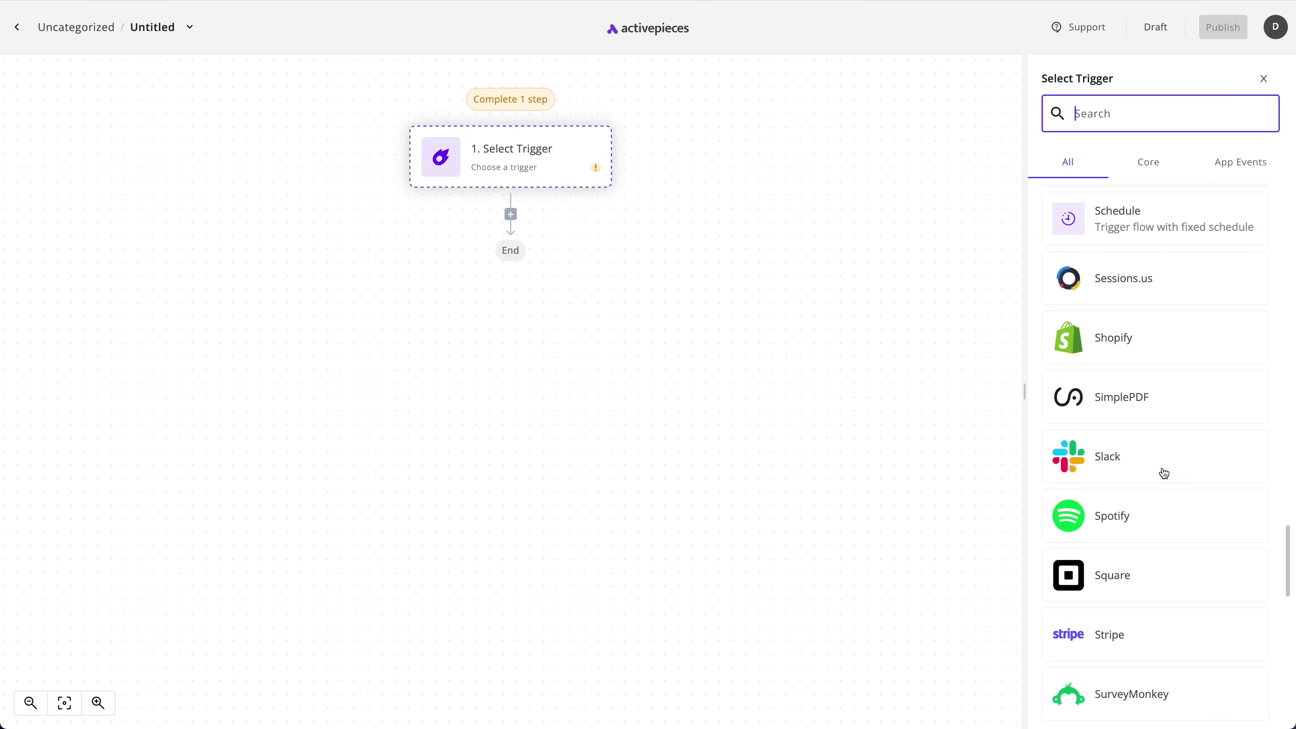
{"action": "scroll", "coordinate": [1168, 470], "scroll_direction": "down", "scroll_amount": 5}
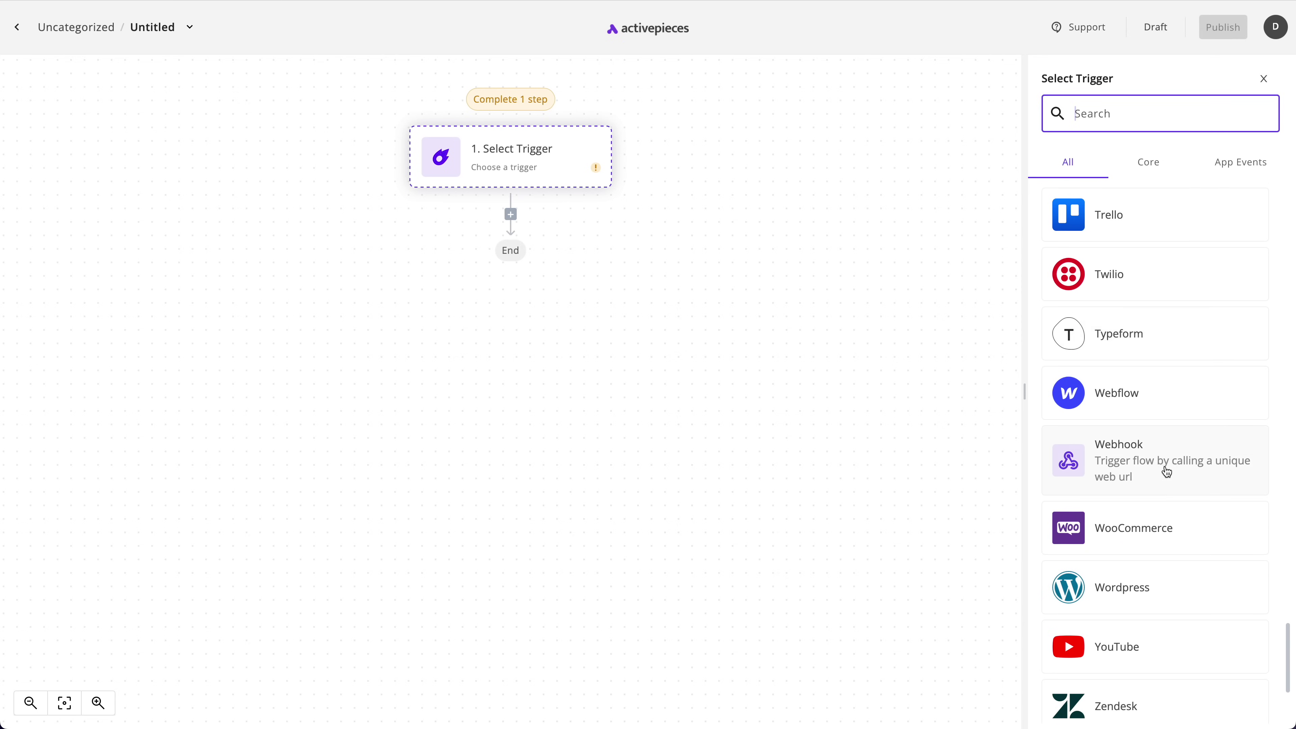
{"action": "left_click", "coordinate": [1136, 109]}
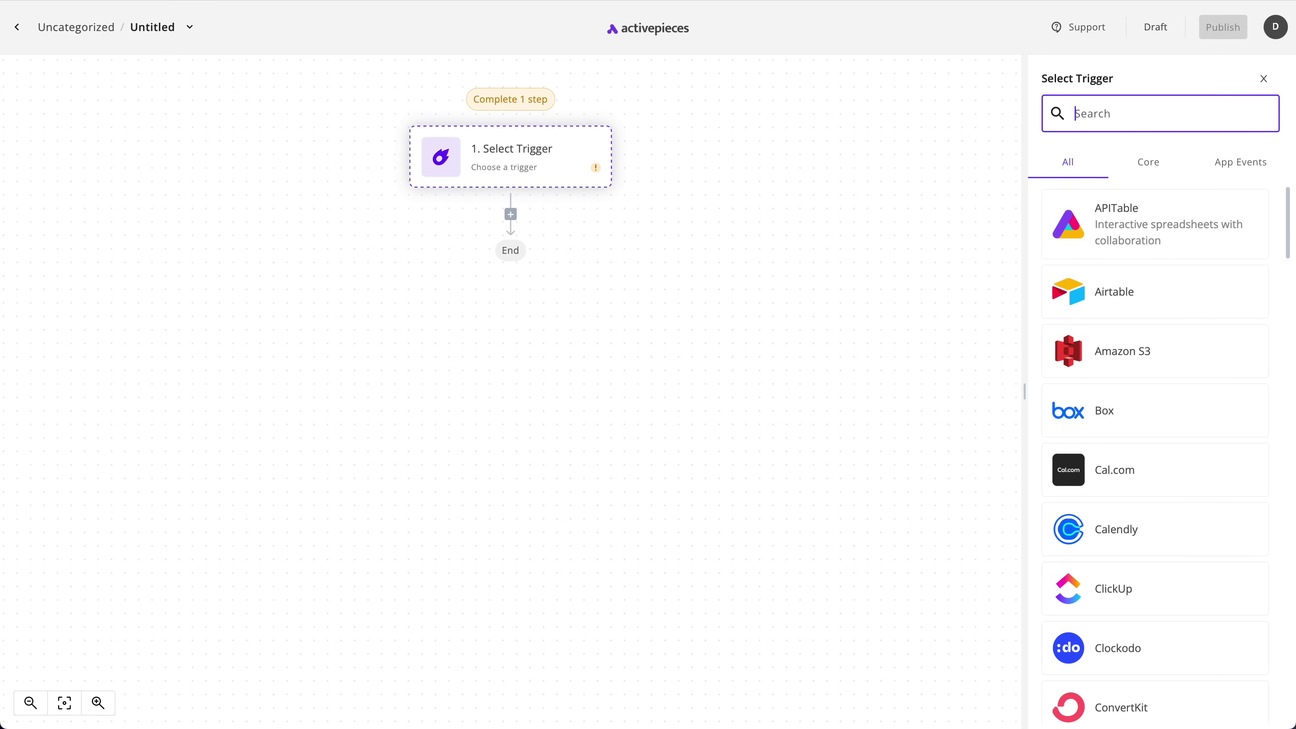
{"action": "type", "text": "Ghost"}
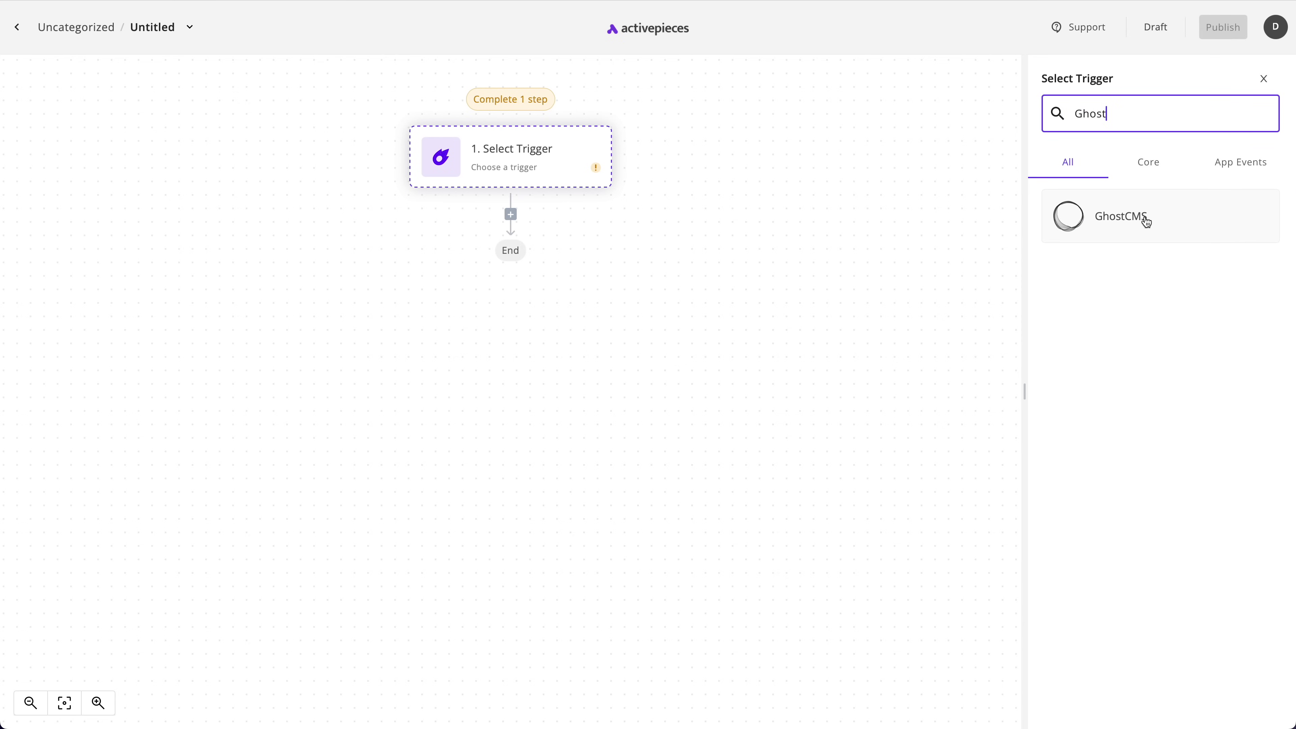
{"action": "left_click", "coordinate": [1163, 220]}
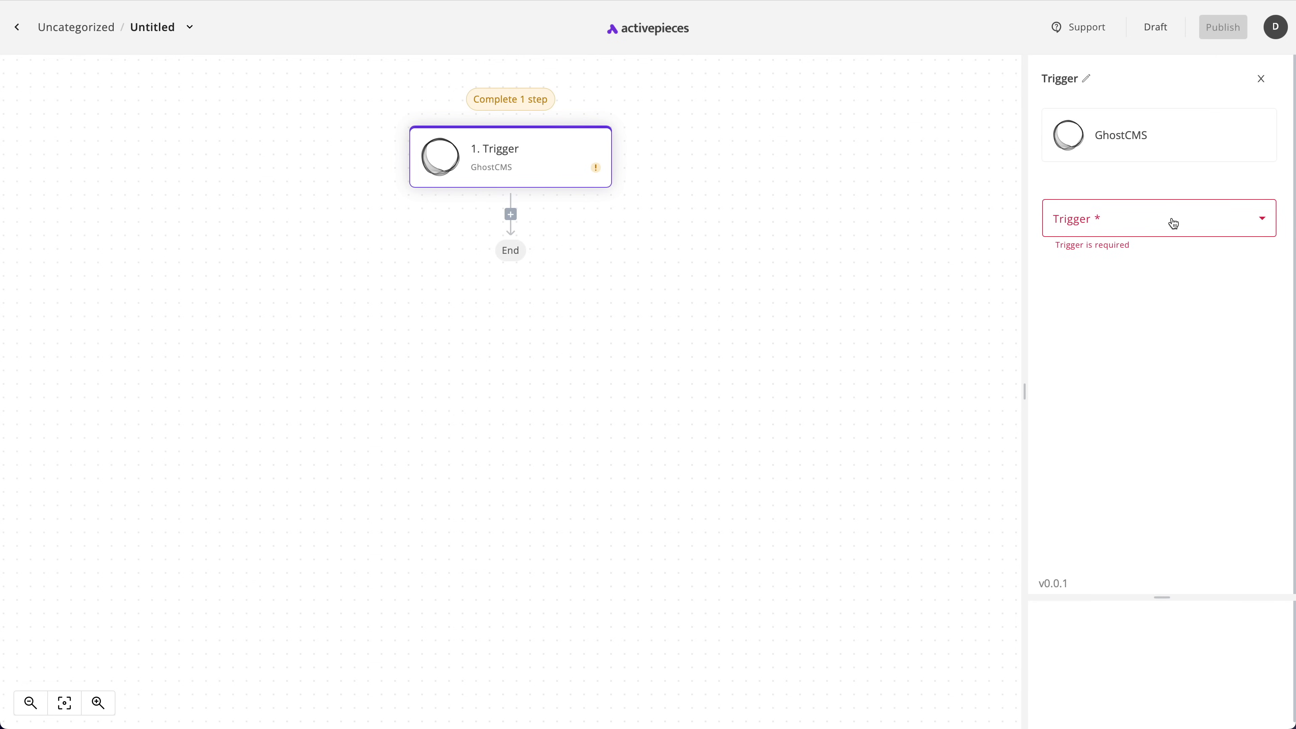
Set the GhostCMS trigger event to Member Added and view the available connections
{"action": "left_click", "coordinate": [1175, 223]}
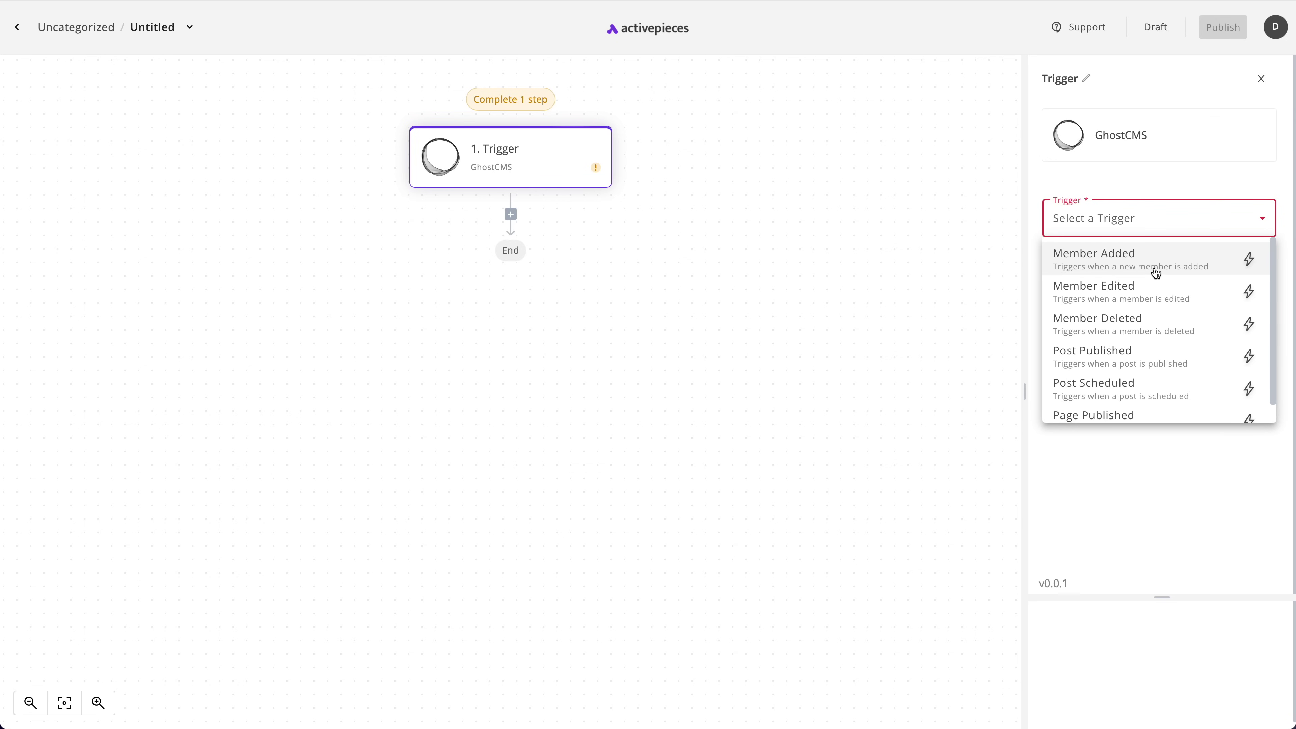
{"action": "left_click", "coordinate": [1137, 268]}
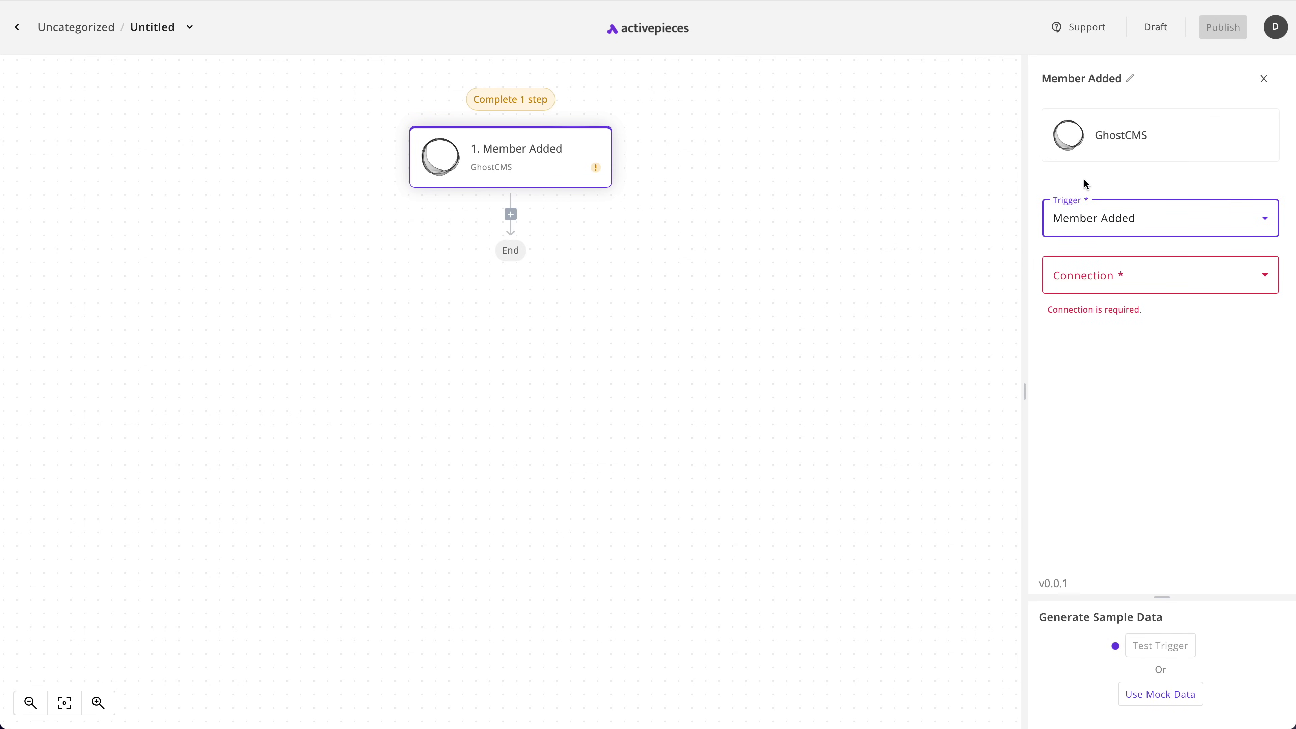
{"action": "left_click", "coordinate": [1124, 272]}
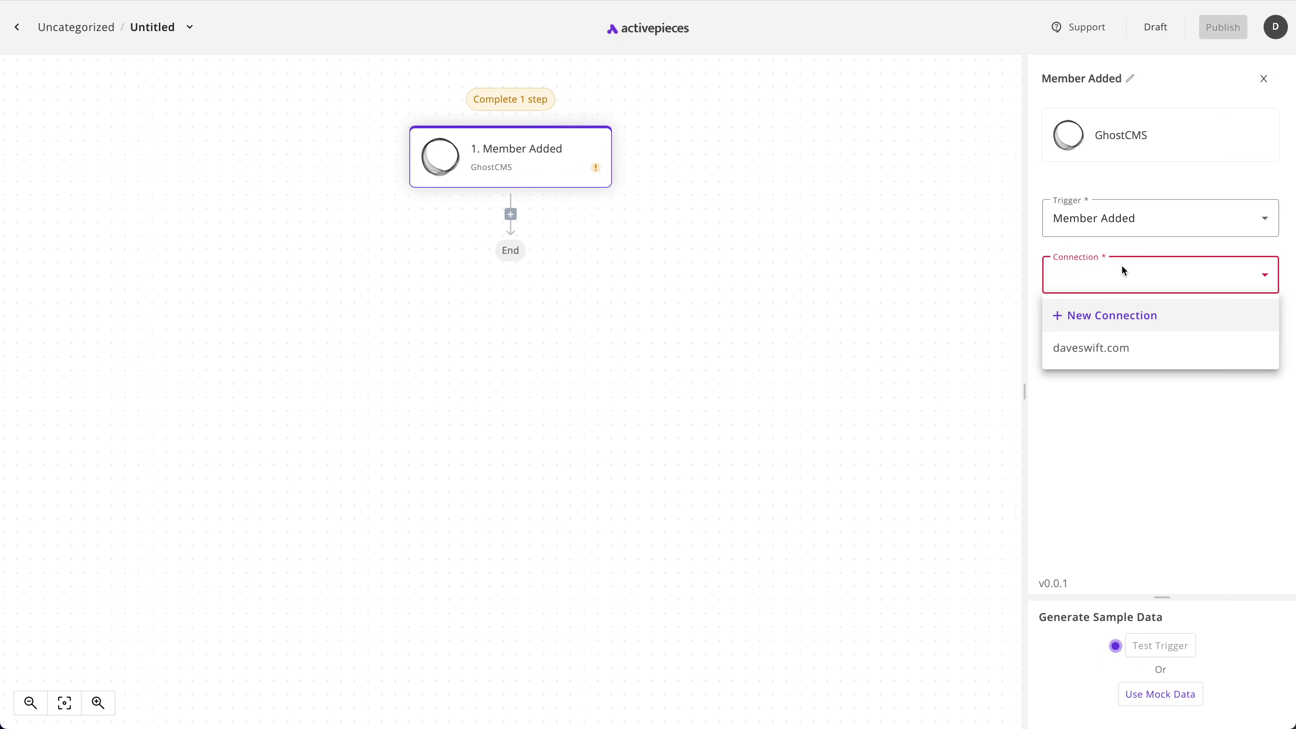
{"action": "left_click", "coordinate": [1119, 321]}
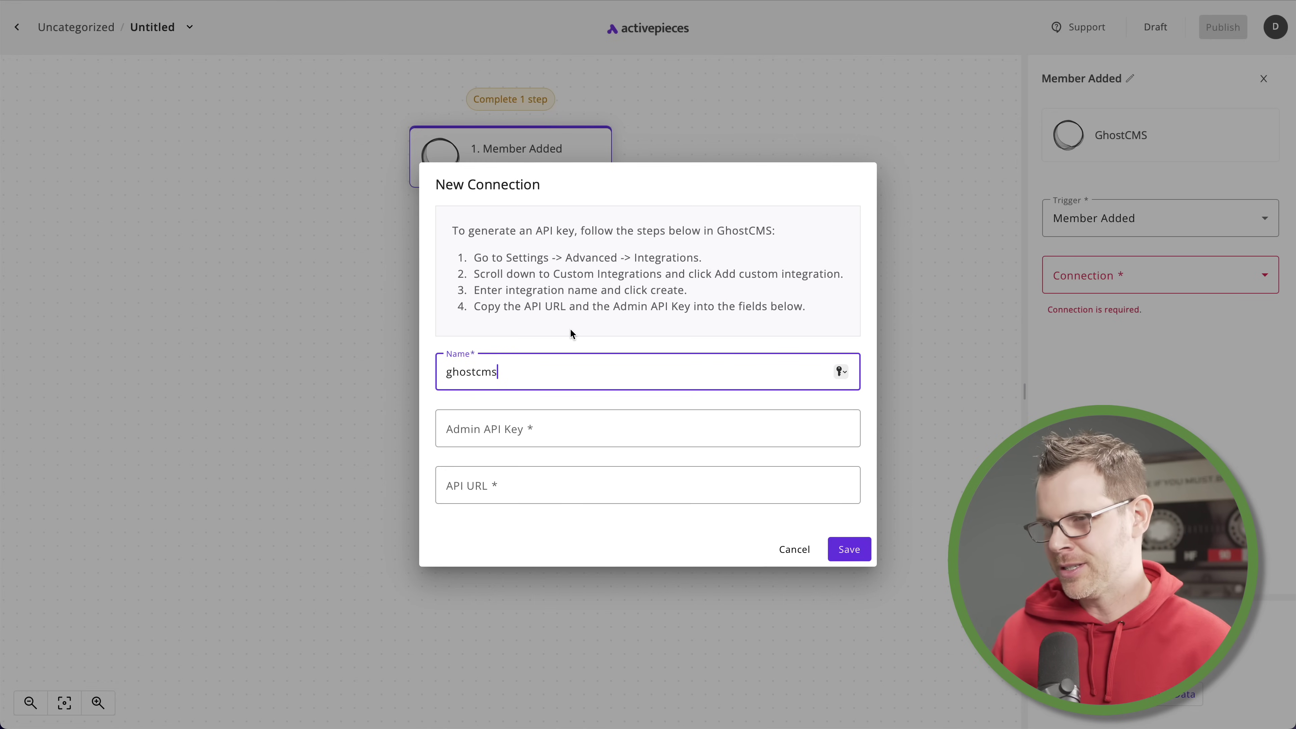
{"action": "left_click", "coordinate": [791, 549]}
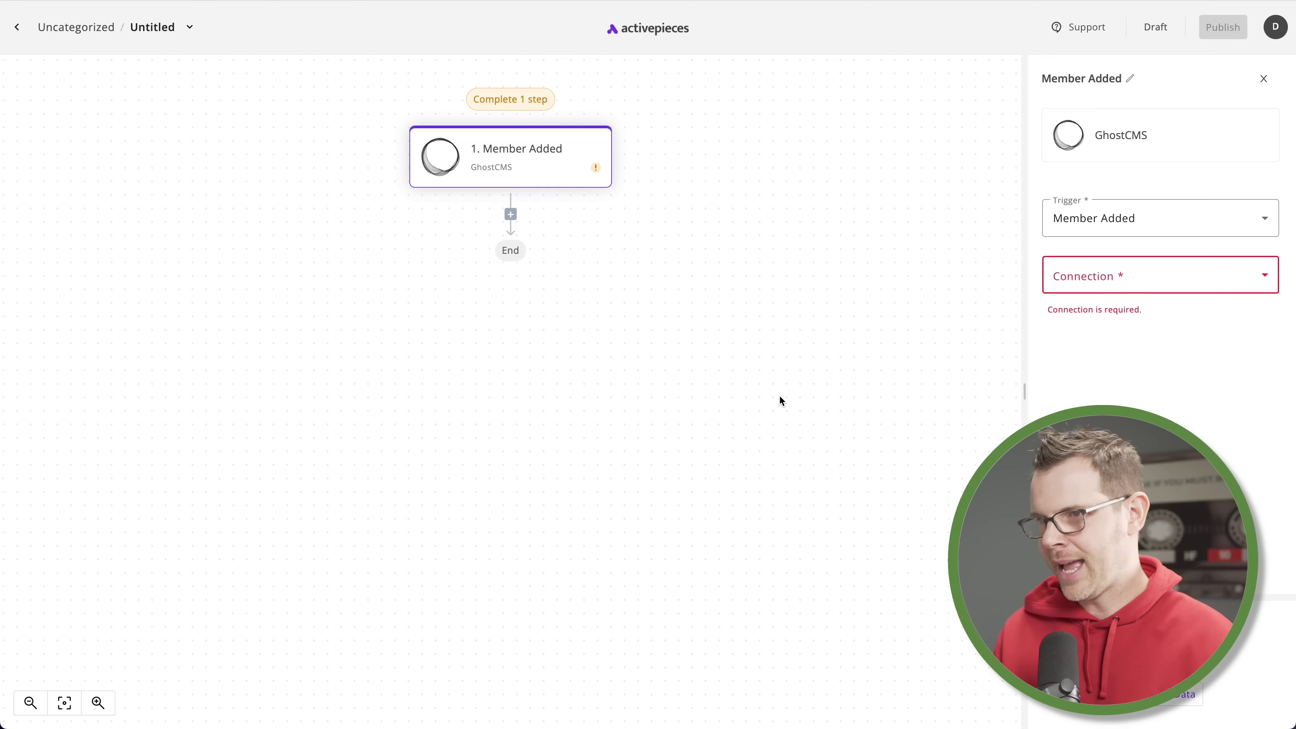
Select the existing Ghost site connection for the Member Added trigger
{"action": "left_click", "coordinate": [1150, 277]}
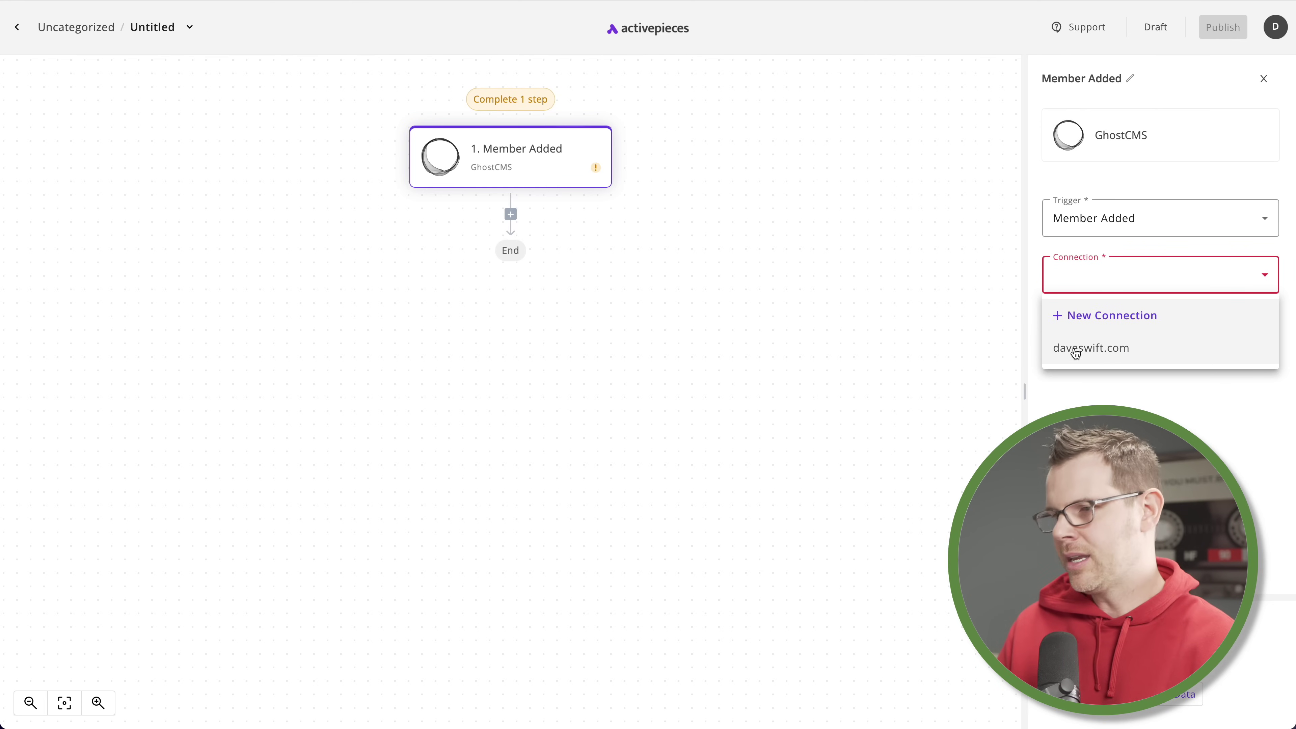
{"action": "left_click", "coordinate": [1120, 360]}
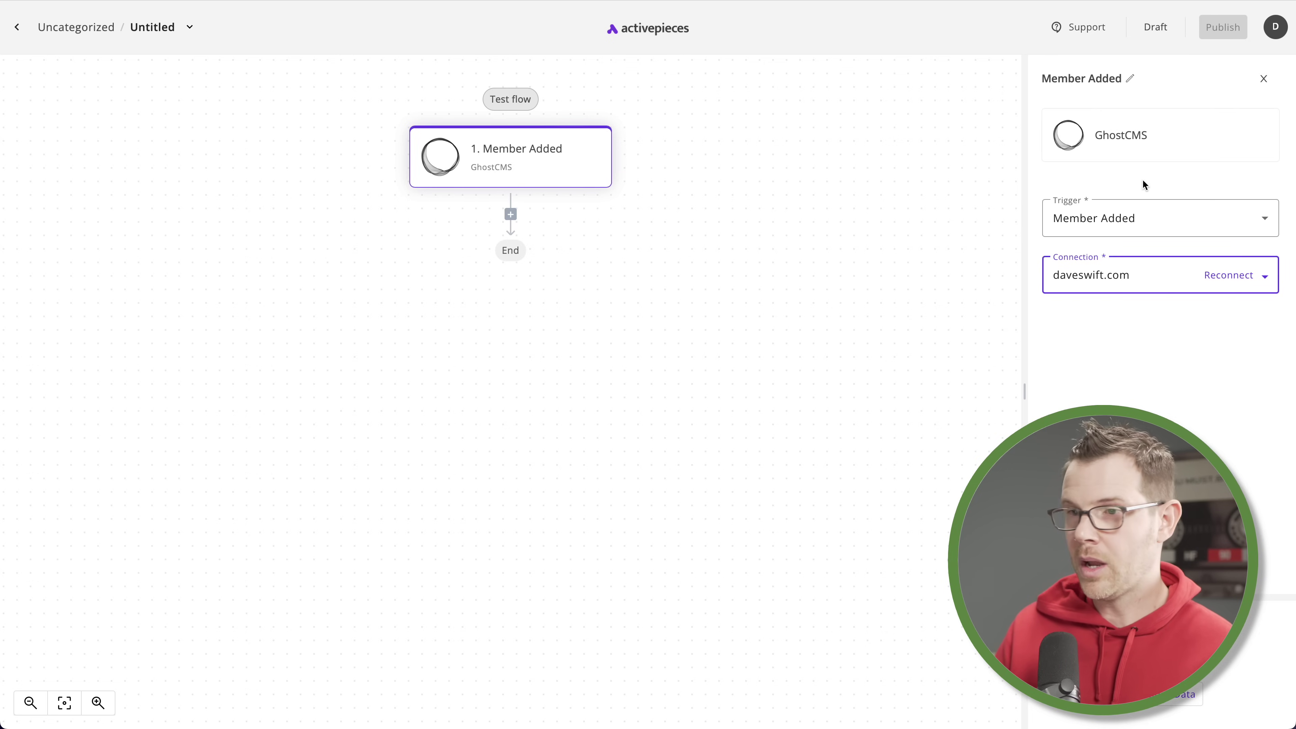
{"action": "mouse_move", "coordinate": [521, 139]}
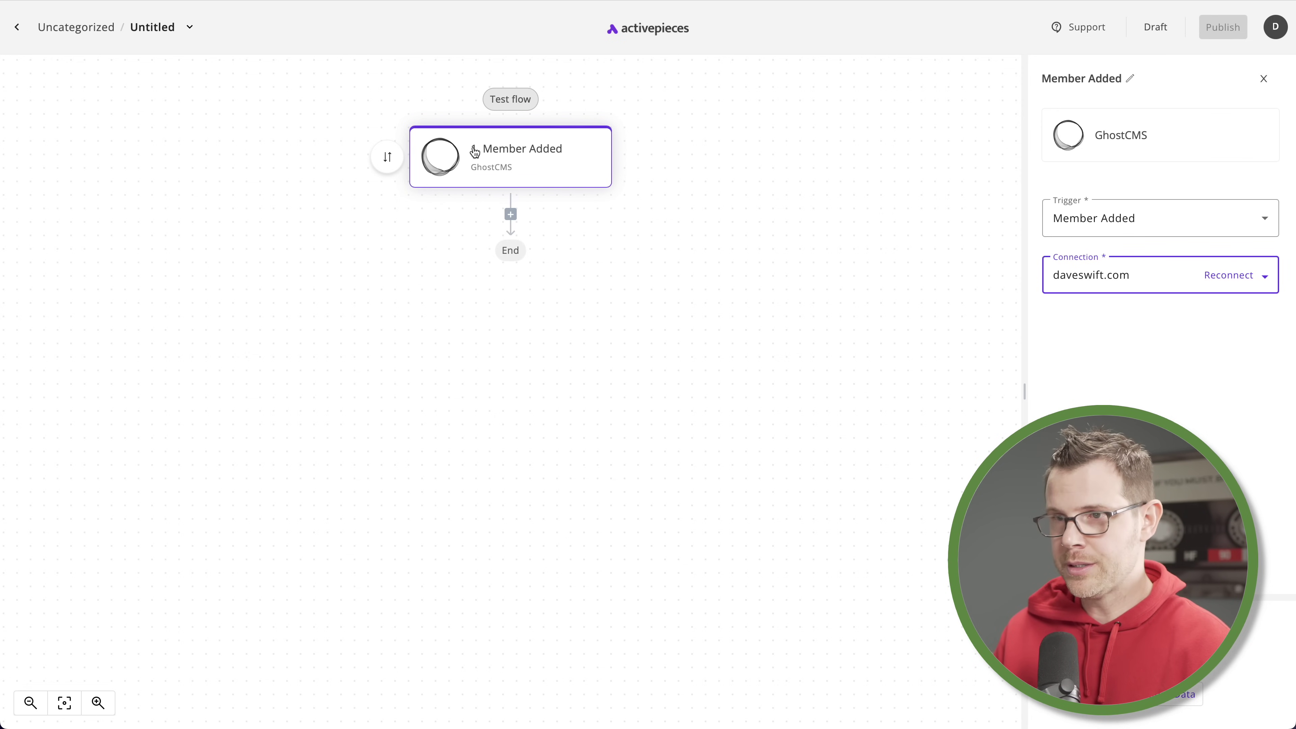
Browse the trigger apps via Change Trigger, then open Select Step below Member Added
{"action": "left_click", "coordinate": [388, 157]}
{"action": "scroll", "coordinate": [1213, 469], "scroll_direction": "down", "scroll_amount": 5}
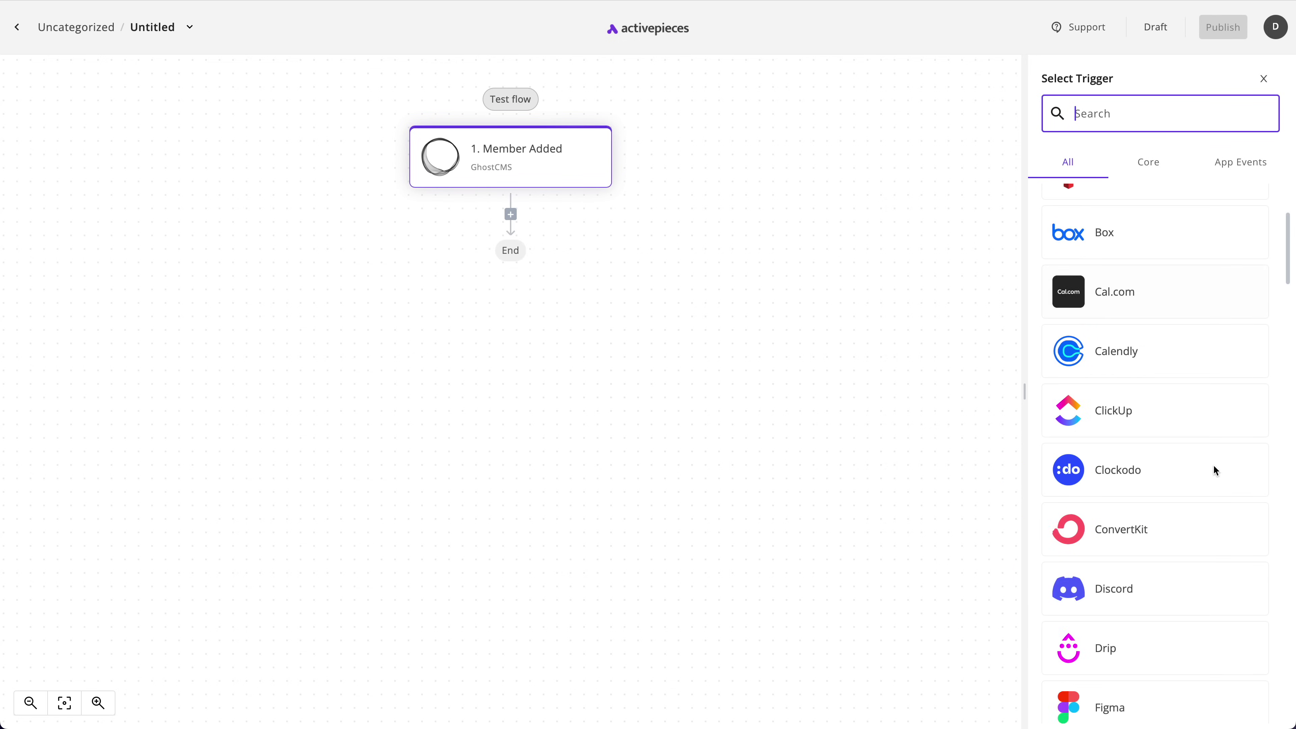
{"action": "scroll", "coordinate": [1213, 469], "scroll_direction": "down", "scroll_amount": 10}
{"action": "scroll", "coordinate": [1054, 232], "scroll_direction": "up", "scroll_amount": 20}
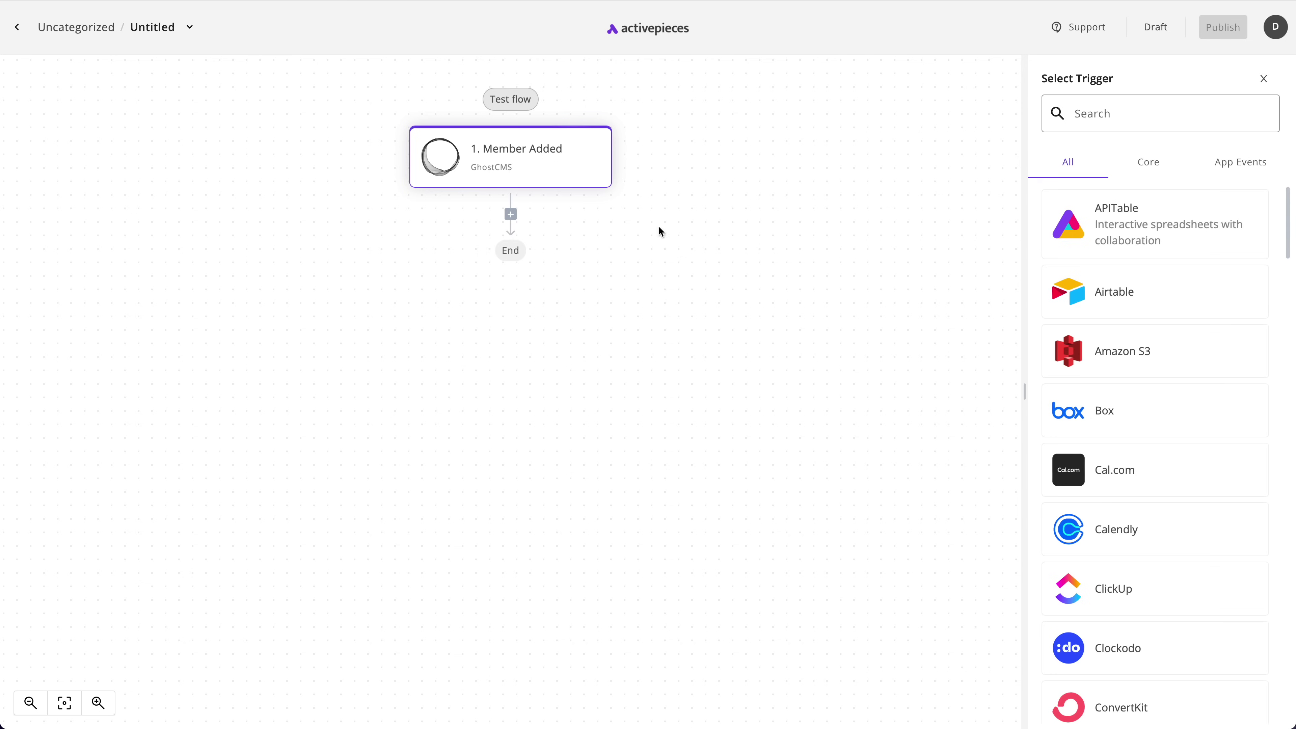
{"action": "left_click", "coordinate": [515, 220]}
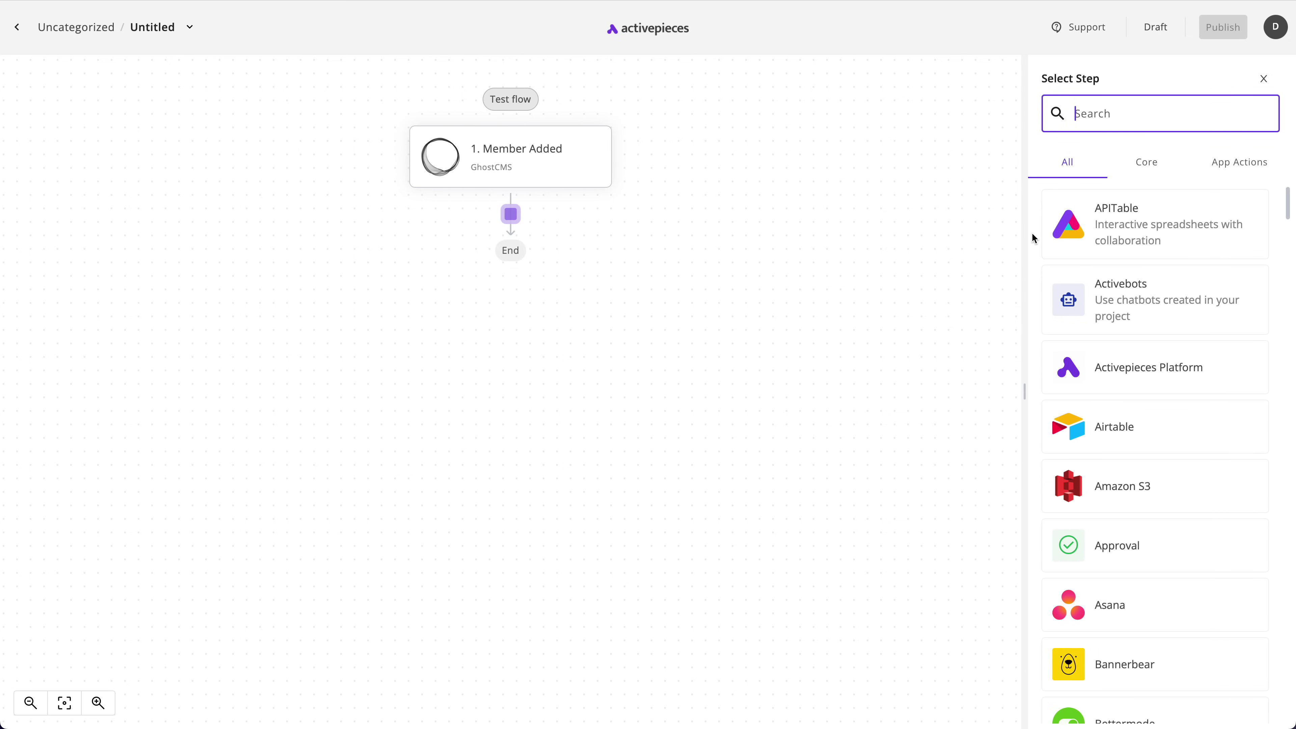
Search the step list for Mail, Activ and Convert in turn, then filter it to 'Mauti'
{"action": "type", "text": "Mail"}
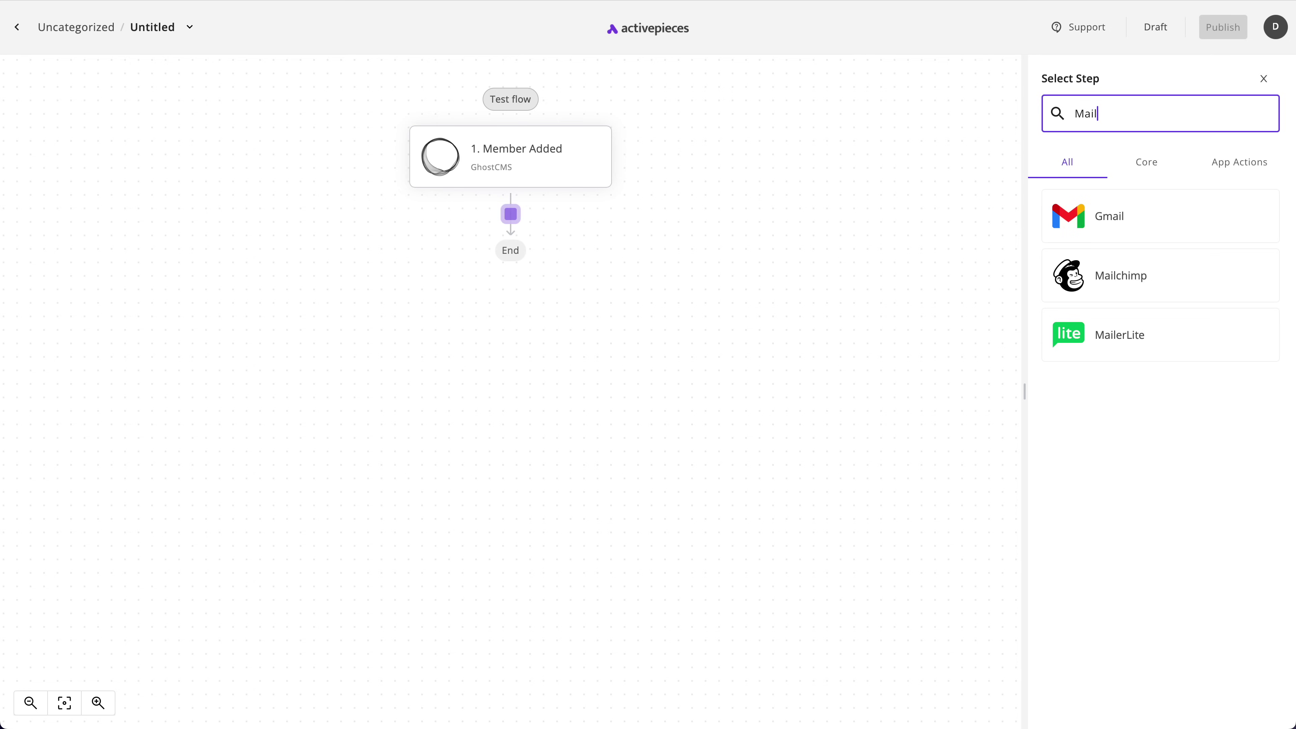
{"action": "key", "text": "ctrl+a"}
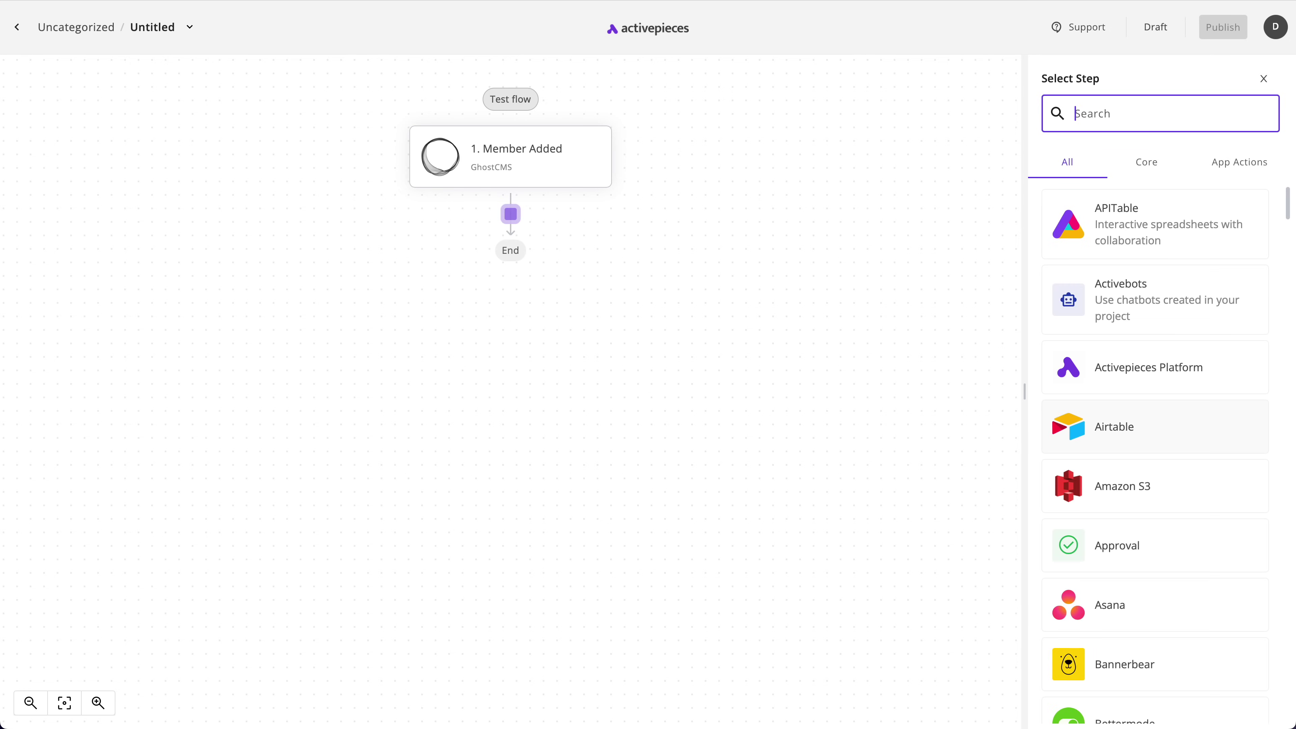
{"action": "type", "text": "Active"}
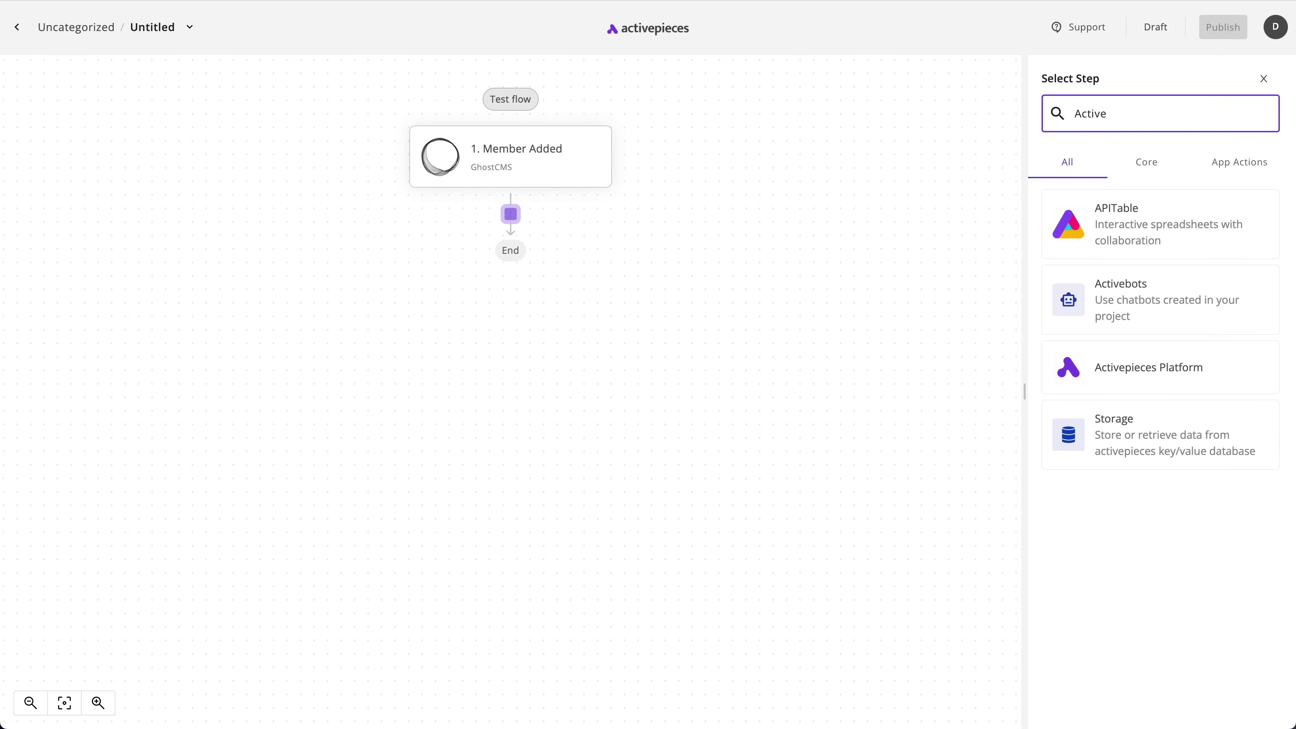
{"action": "key", "text": "ctrl+a"}
{"action": "key", "text": "BackSpace"}
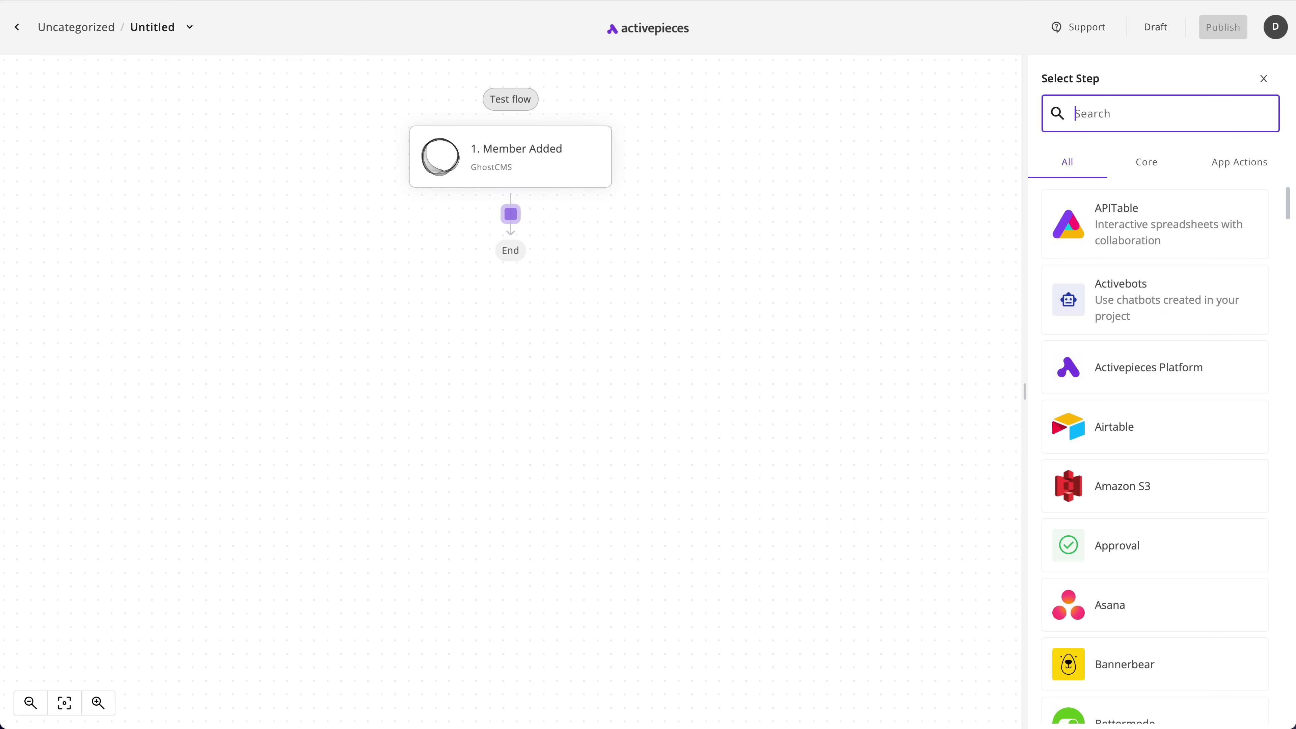
{"action": "type", "text": "Convert"}
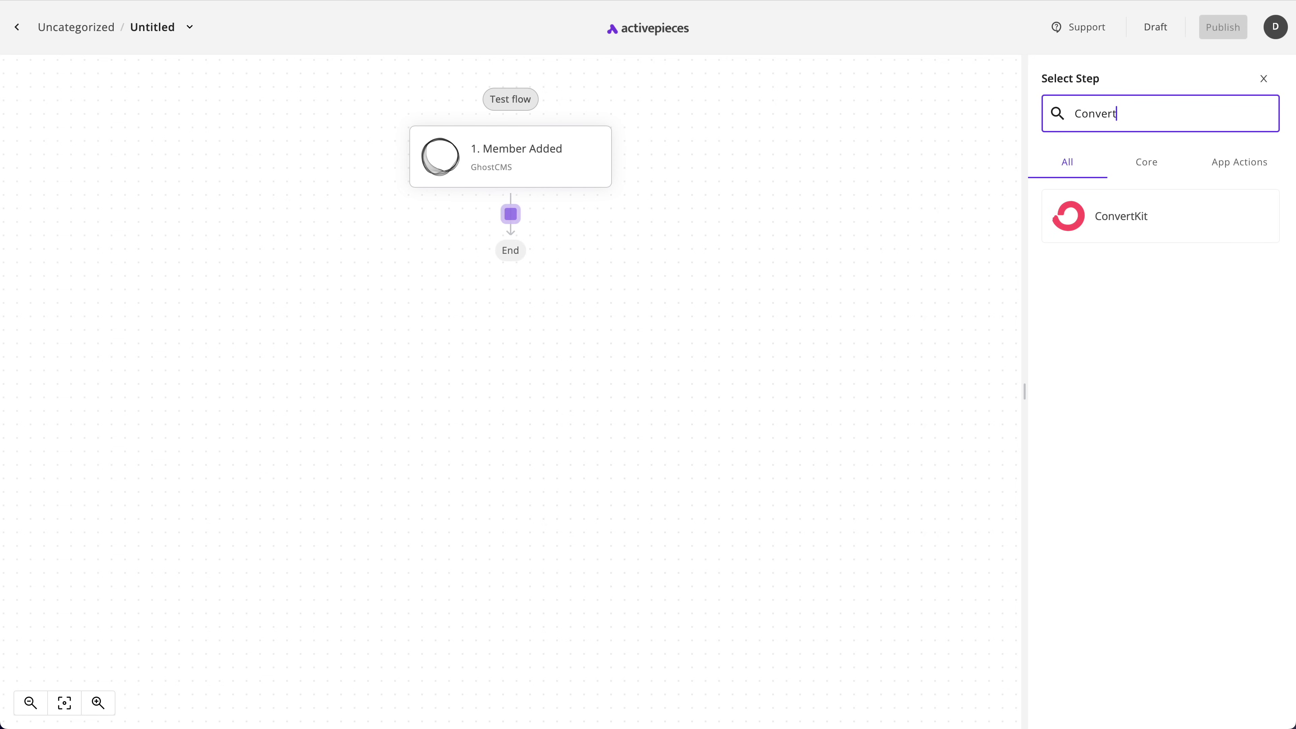
{"action": "key", "text": "ctrl+a"}
{"action": "key", "text": "BackSpace"}
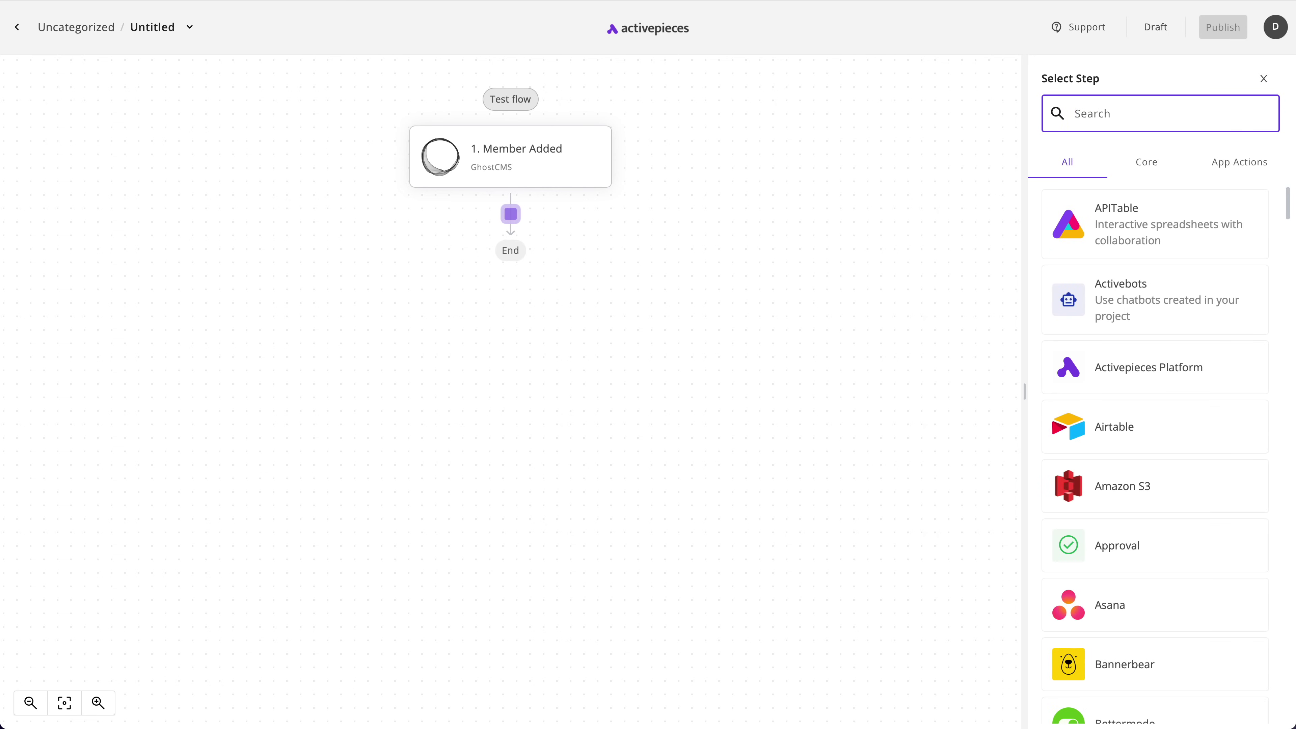
{"action": "type", "text": "Mautic"}
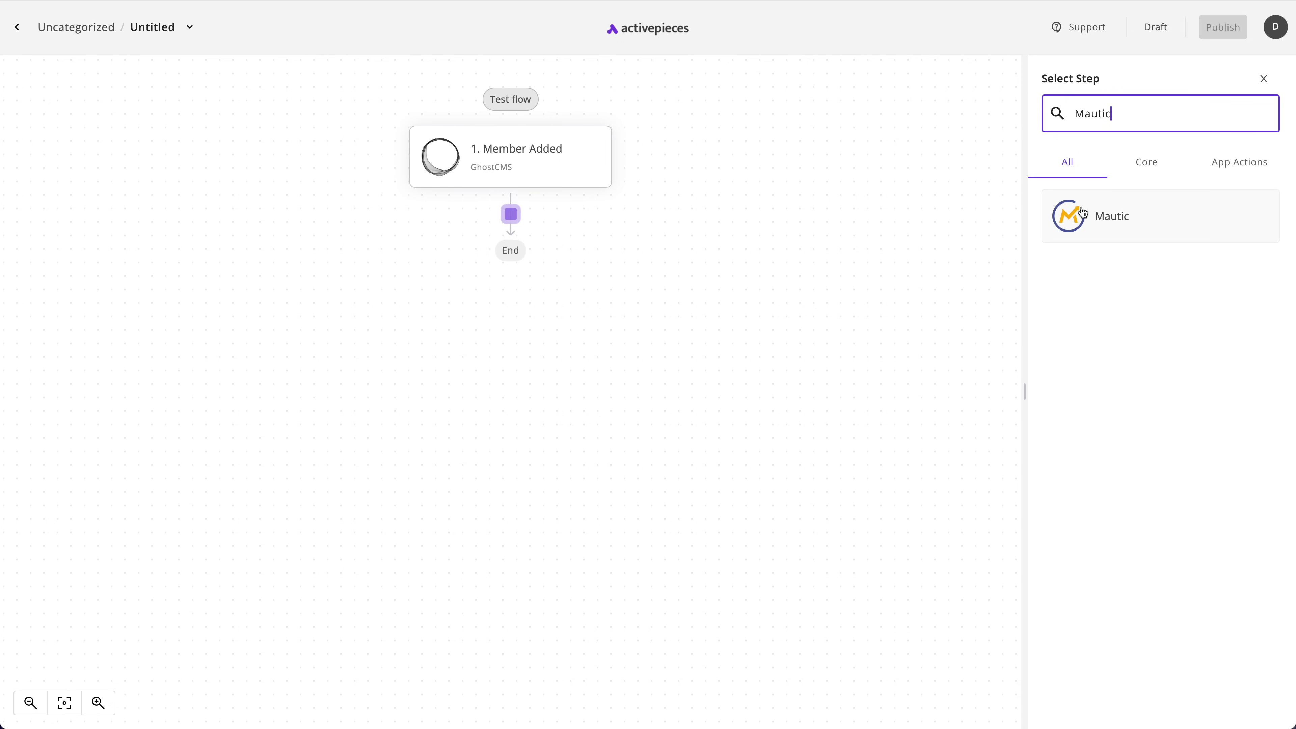
Add Mautic as step 2 with the Create Contact action on the existing Mautic connection
{"action": "left_click", "coordinate": [1083, 214]}
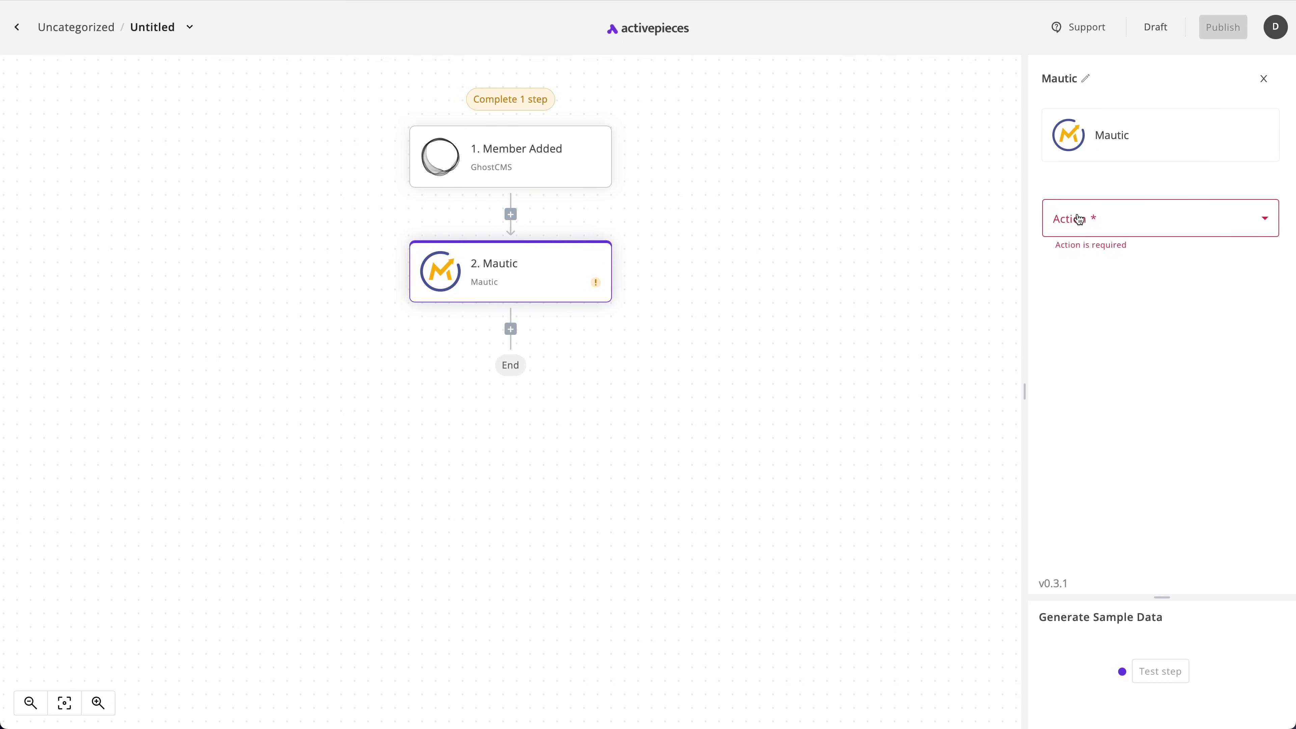
{"action": "left_click", "coordinate": [1119, 221]}
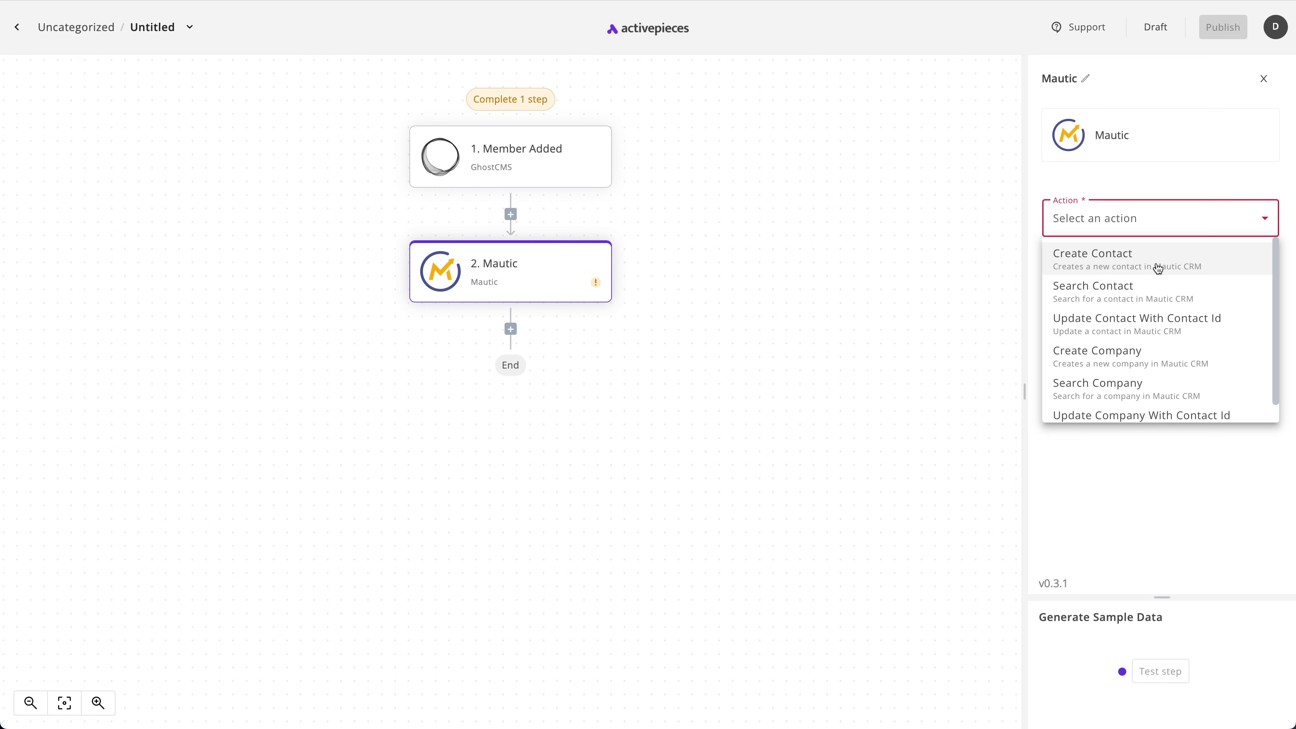
{"action": "left_click", "coordinate": [1119, 267]}
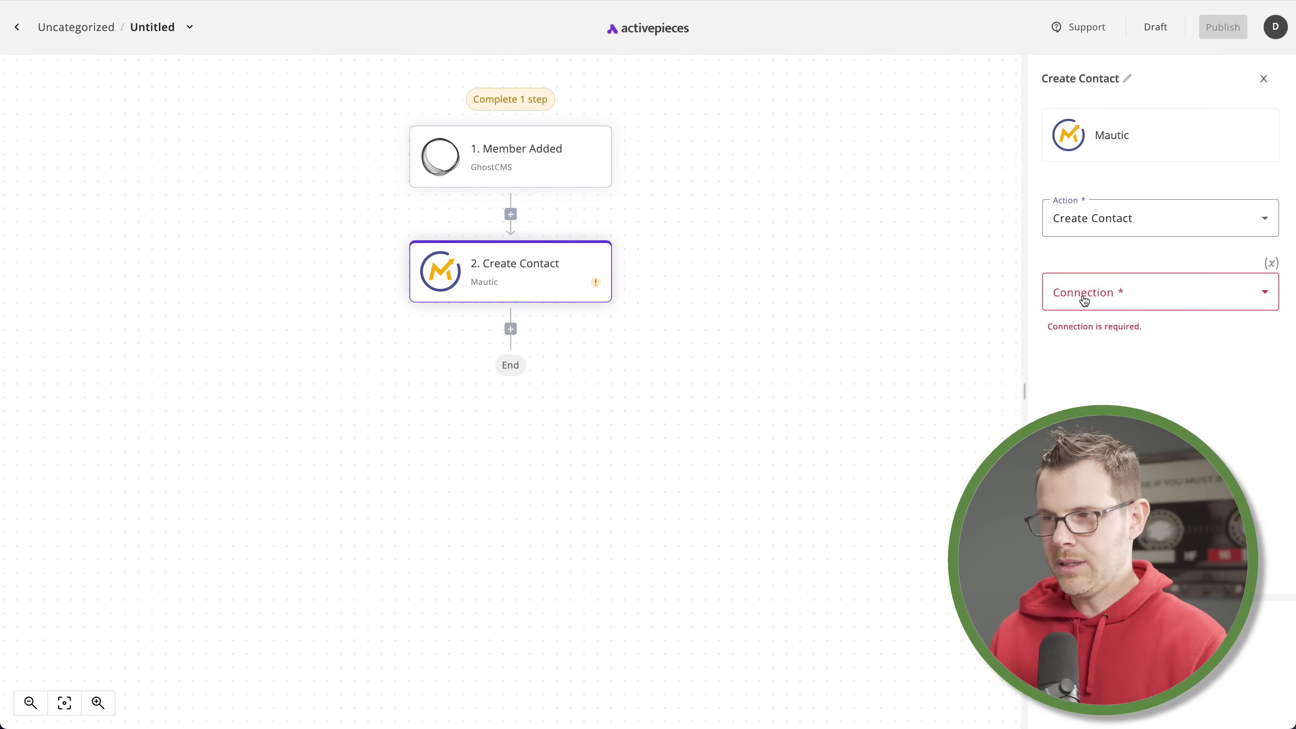
{"action": "left_click", "coordinate": [1128, 283]}
{"action": "left_click", "coordinate": [1082, 366]}
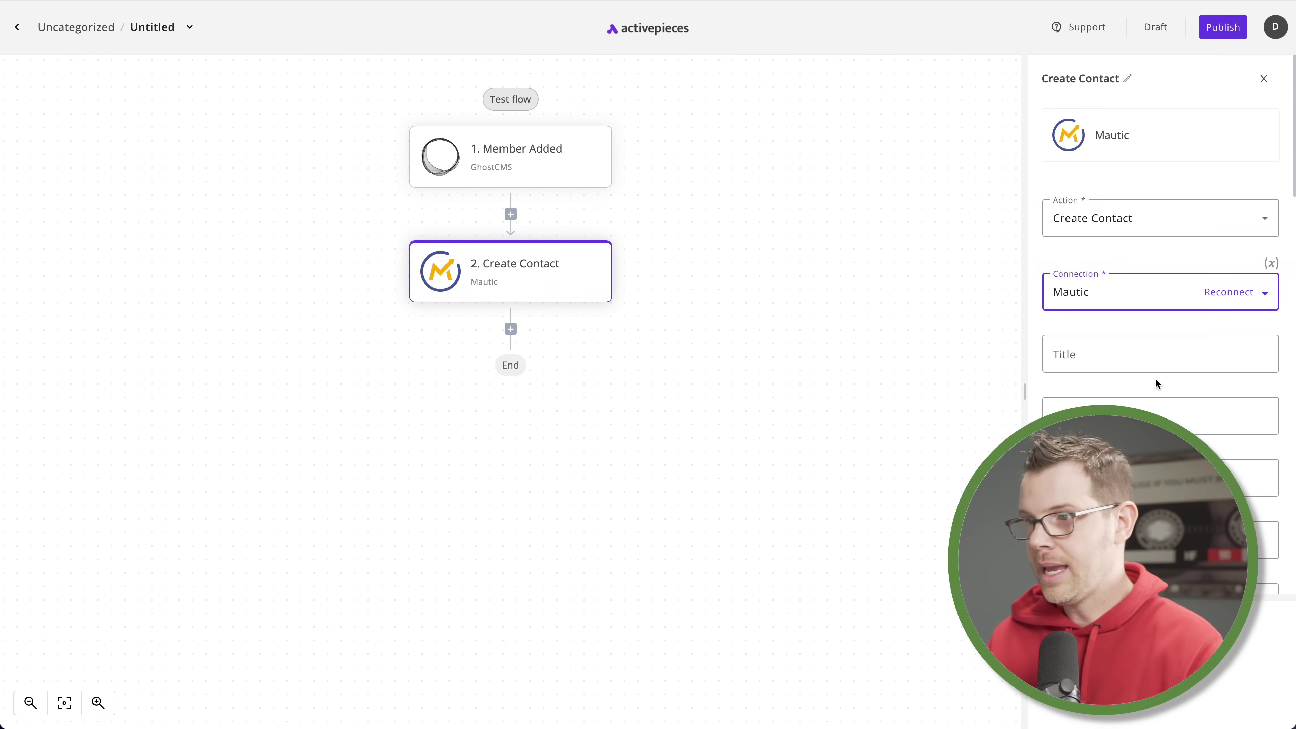
{"action": "scroll", "coordinate": [1139, 357], "scroll_direction": "down", "scroll_amount": 8}
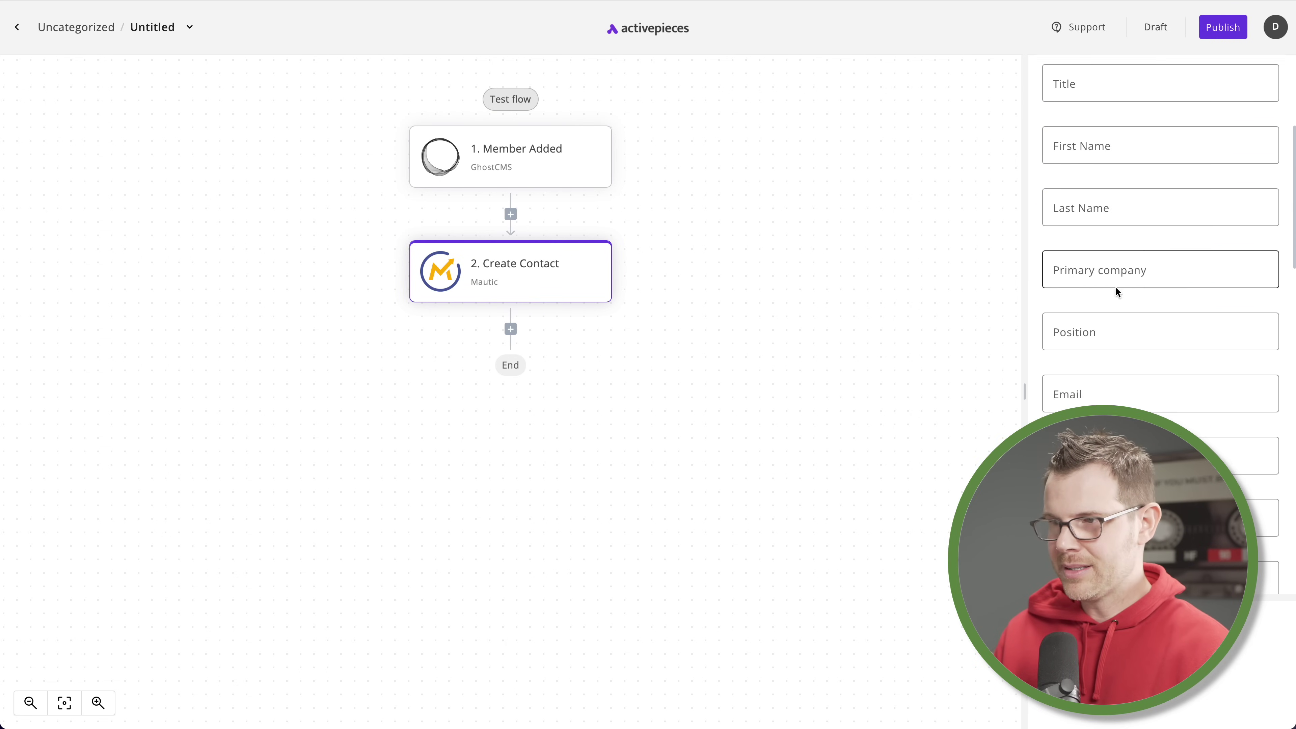
{"action": "scroll", "coordinate": [1128, 299], "scroll_direction": "up", "scroll_amount": 10}
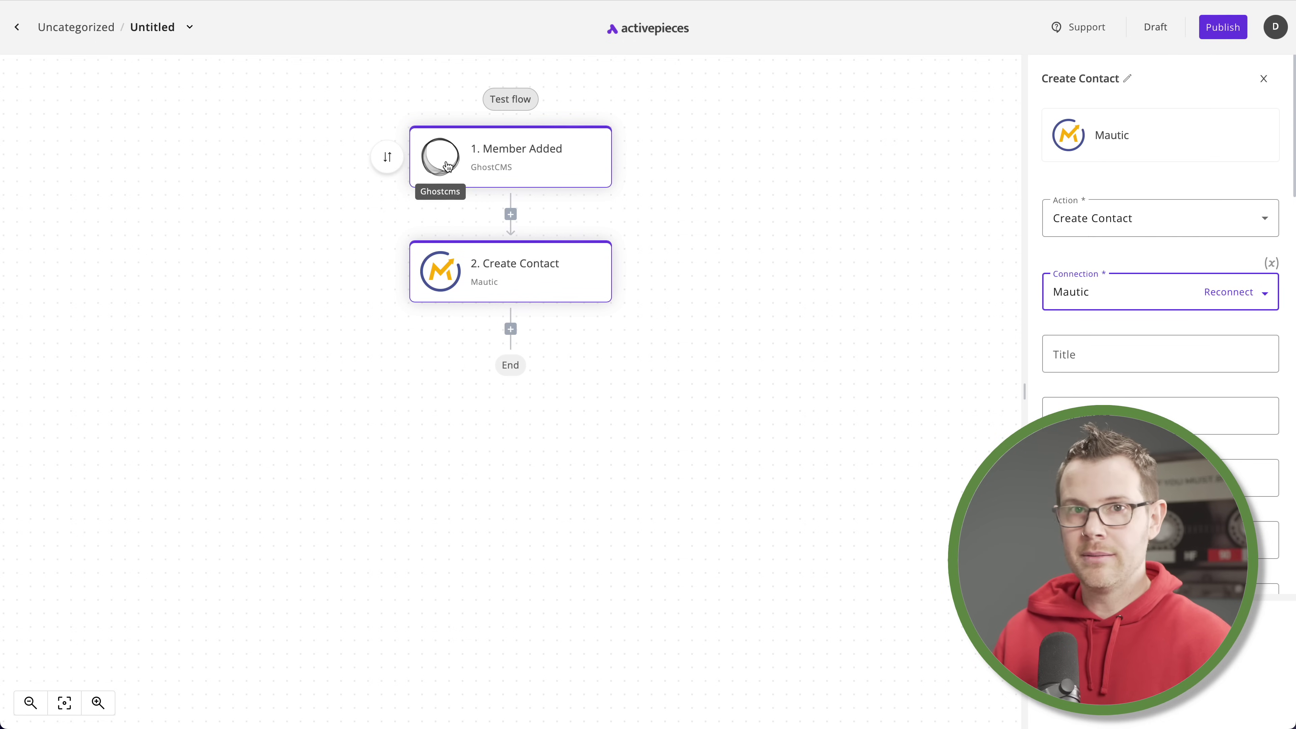
Test the Member Added trigger to load sample member data with name, email and status
{"action": "left_click", "coordinate": [530, 162]}
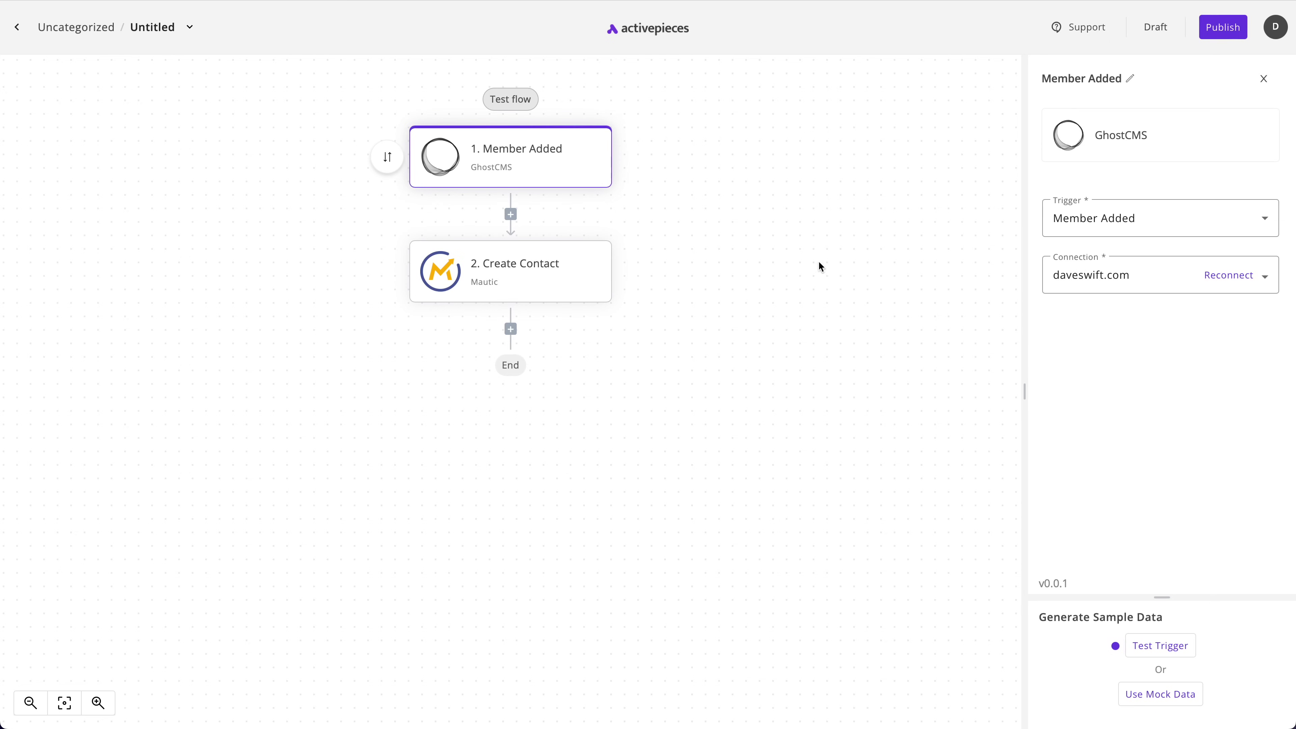
{"action": "left_click", "coordinate": [1160, 702]}
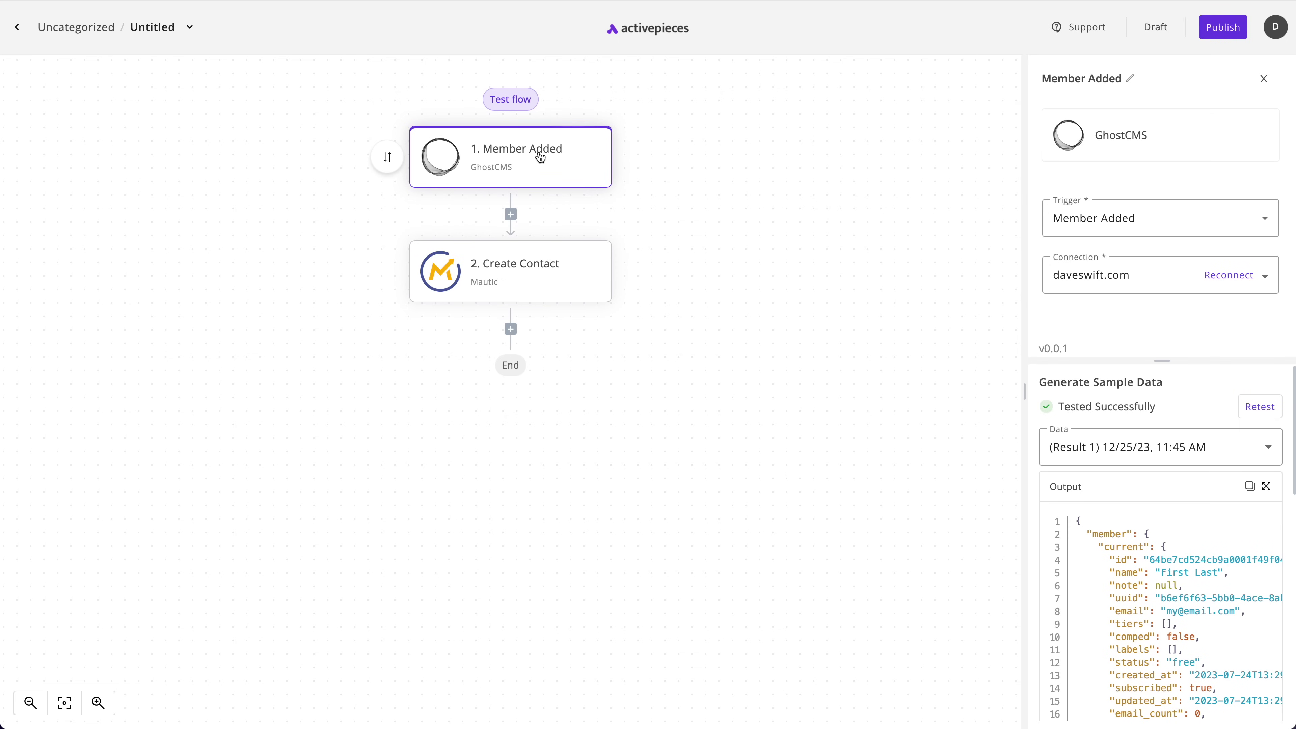
{"action": "scroll", "coordinate": [1151, 636], "scroll_direction": "down", "scroll_amount": 10}
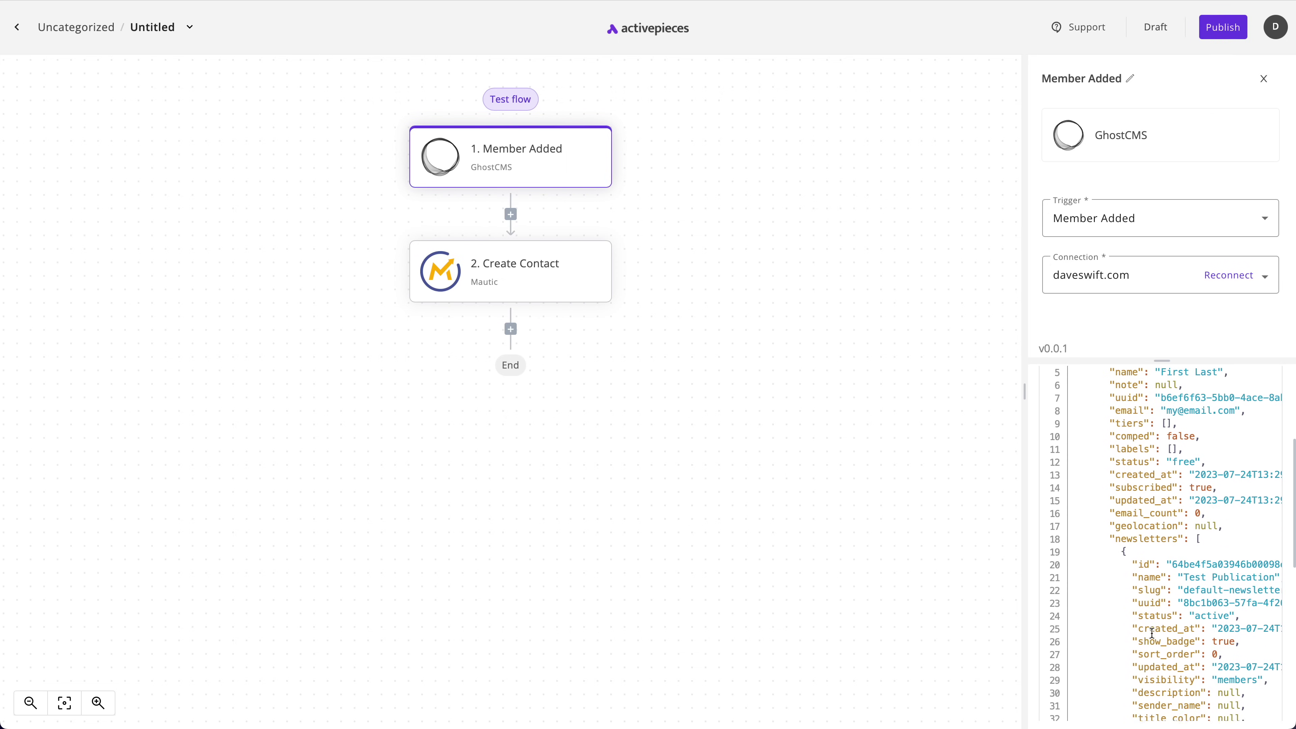
{"action": "scroll", "coordinate": [1156, 634], "scroll_direction": "up", "scroll_amount": 10}
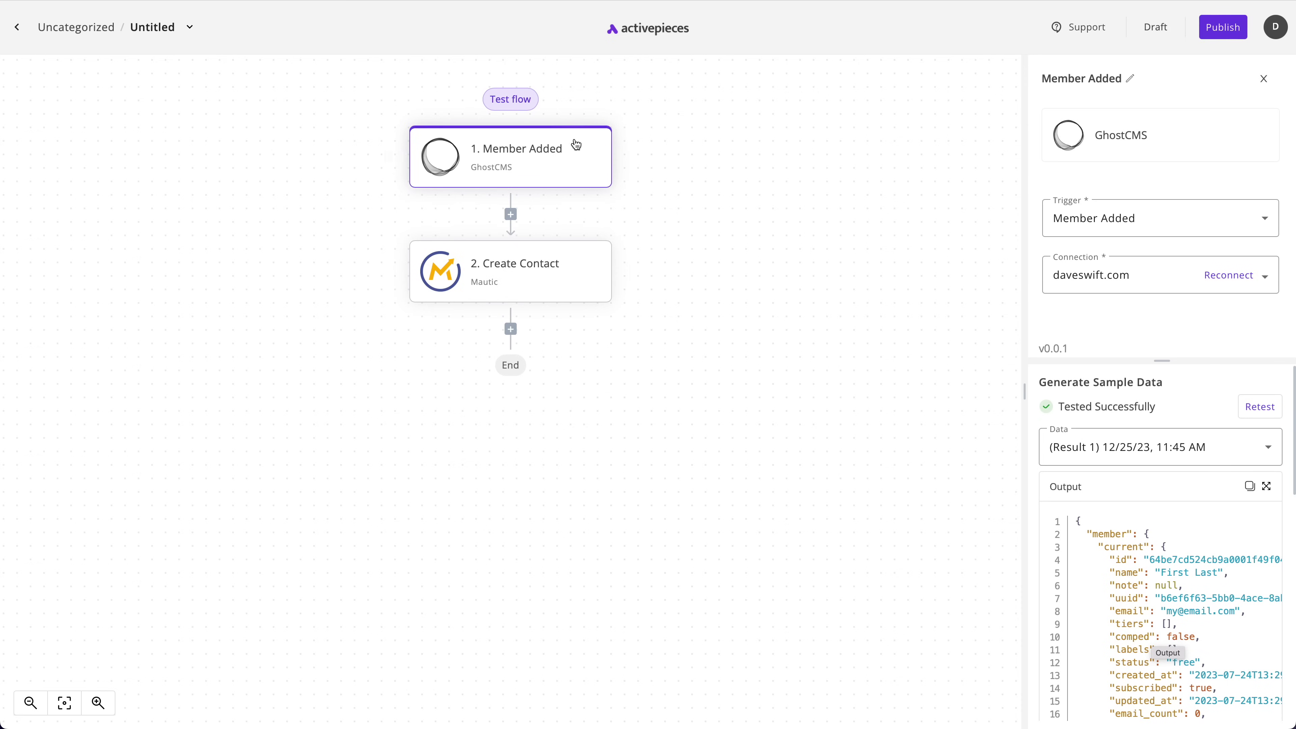
Open the Create Contact step and search the trigger data for a Title value
{"action": "left_click", "coordinate": [510, 266]}
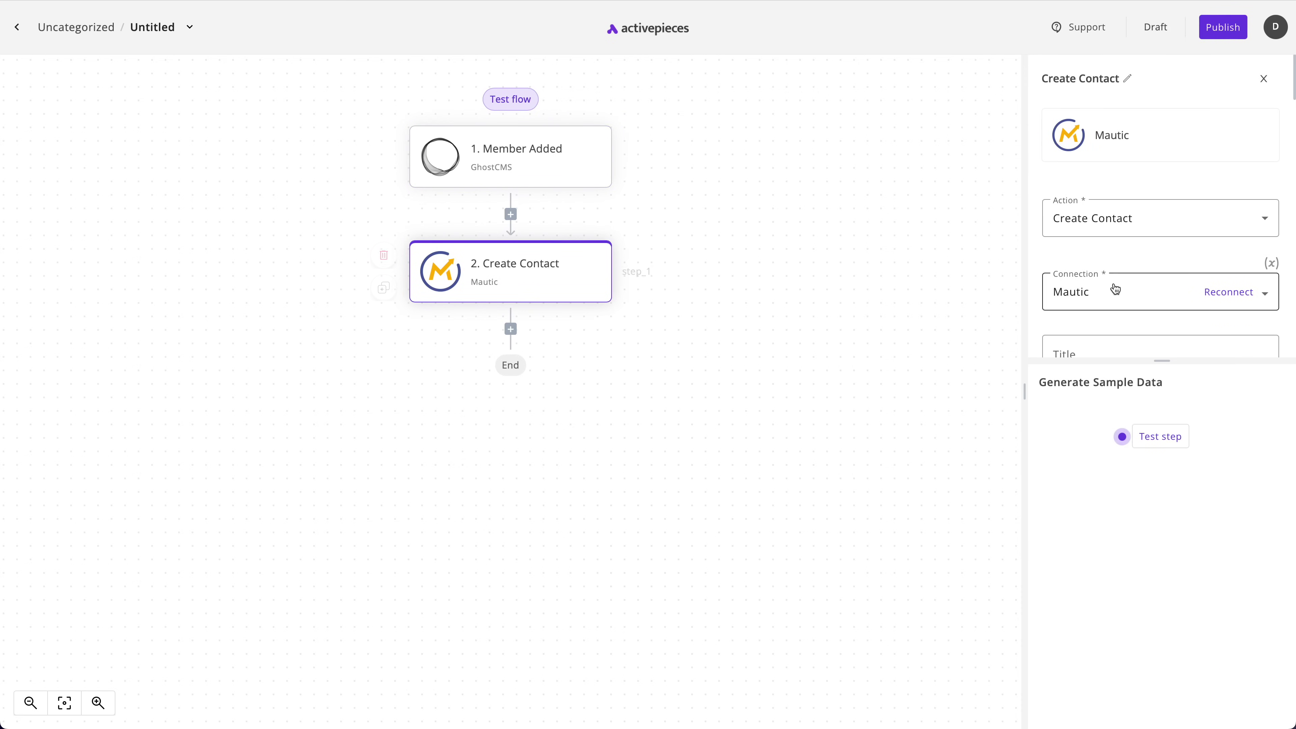
{"action": "scroll", "coordinate": [1114, 289], "scroll_direction": "down", "scroll_amount": 2}
{"action": "left_click", "coordinate": [1076, 247]}
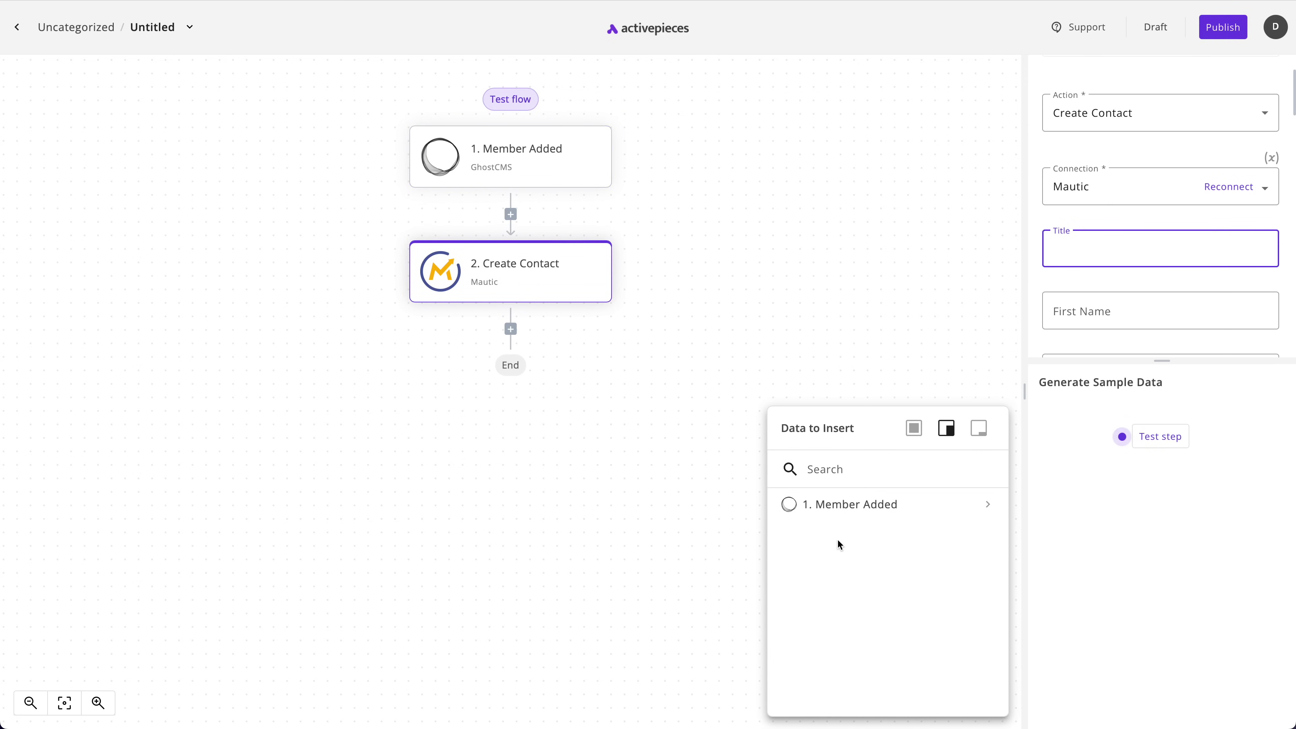
{"action": "left_click", "coordinate": [831, 468]}
{"action": "type", "text": "title"}
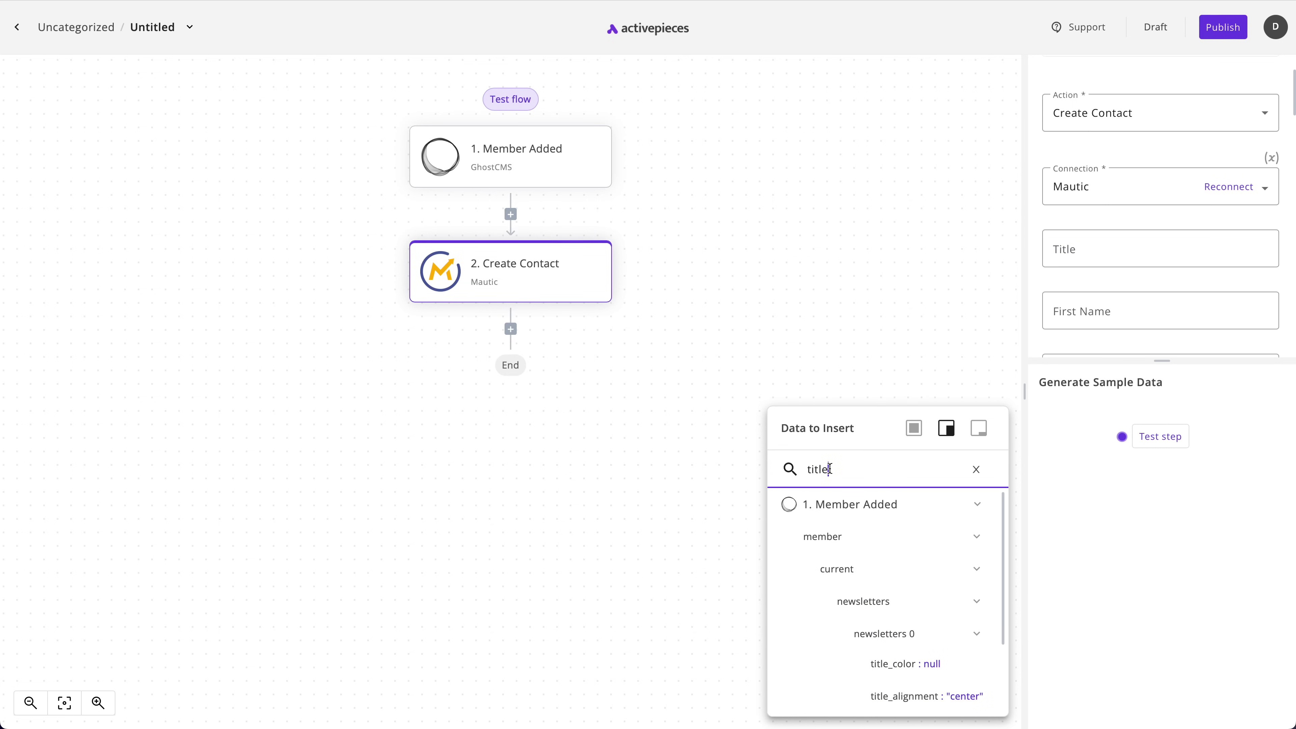
{"action": "double_click", "coordinate": [830, 469]}
{"action": "key", "text": "BackSpace"}
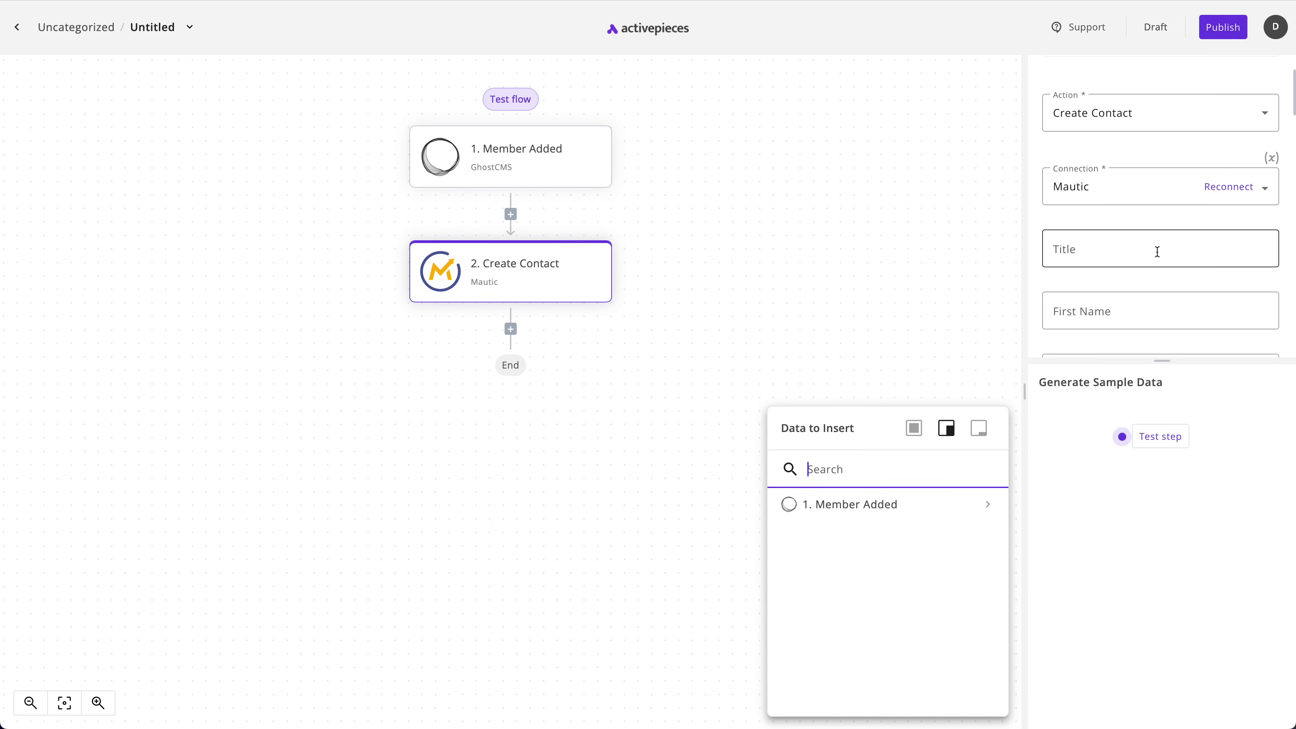
{"action": "scroll", "coordinate": [1148, 257], "scroll_direction": "down", "scroll_amount": 2}
Insert the member's name into the contact's First Name field
{"action": "left_click", "coordinate": [1080, 209]}
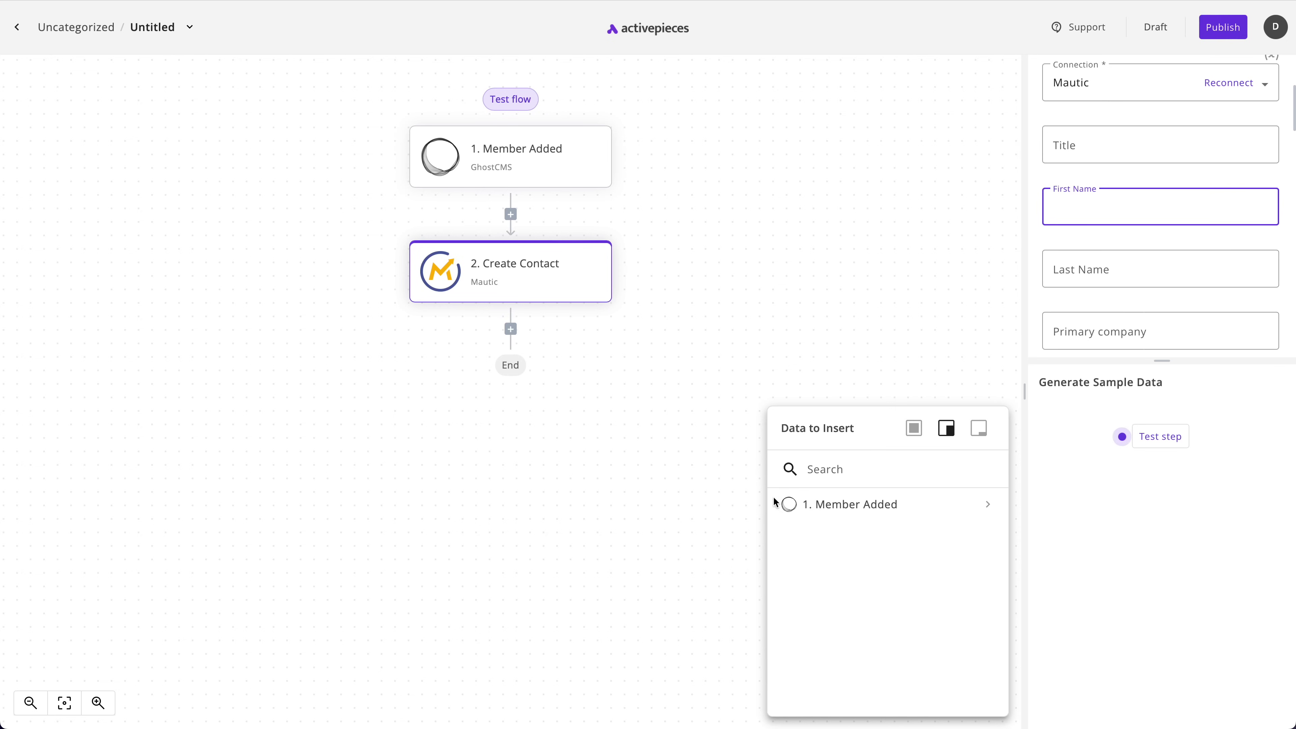
{"action": "left_click", "coordinate": [838, 470]}
{"action": "type", "text": "Name"}
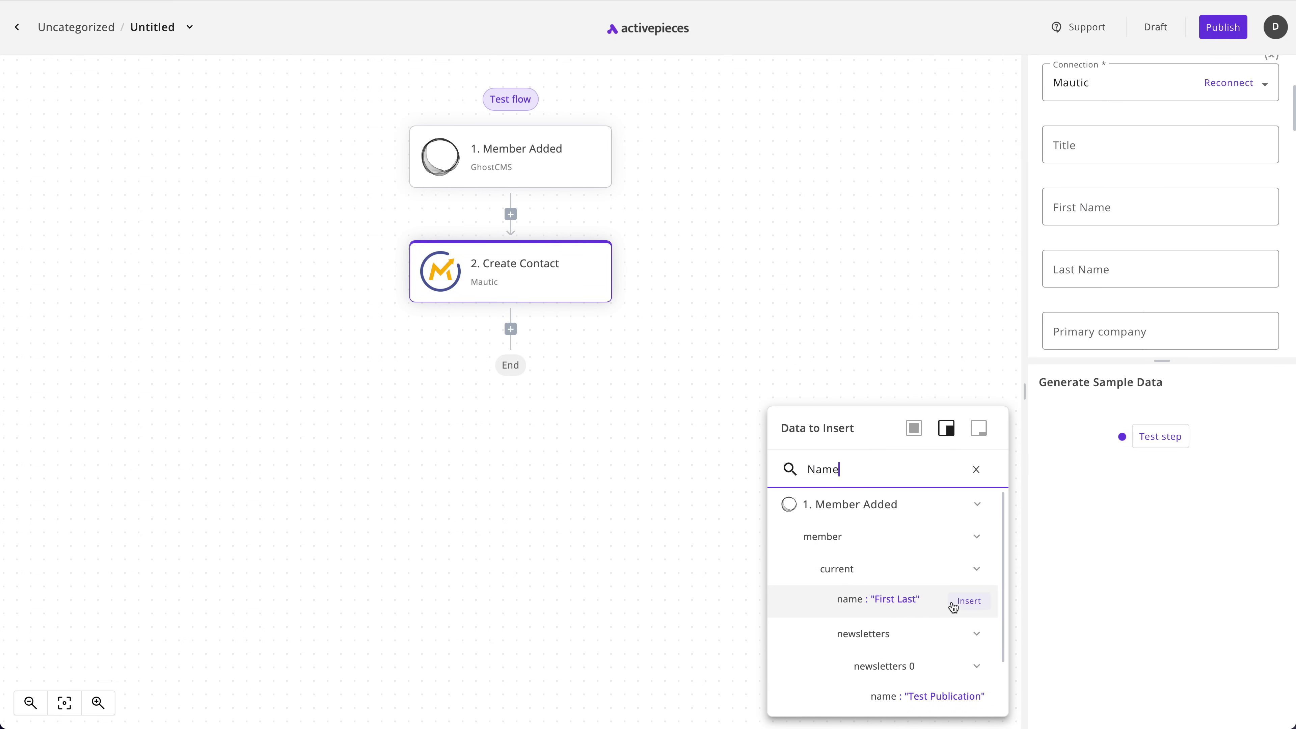
{"action": "left_click", "coordinate": [970, 606]}
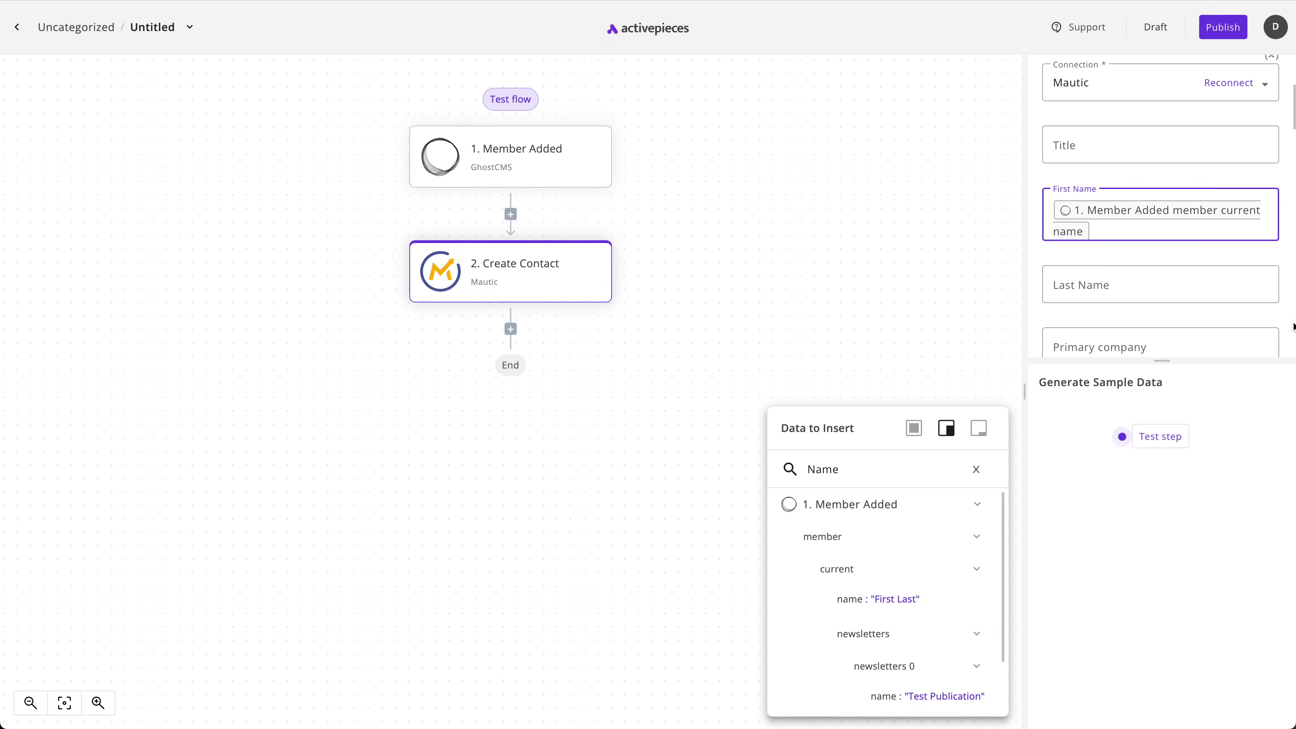
{"action": "scroll", "coordinate": [1158, 204], "scroll_direction": "down", "scroll_amount": 5}
Insert the Ghost member's current email into the contact's Email field
{"action": "left_click", "coordinate": [1076, 173]}
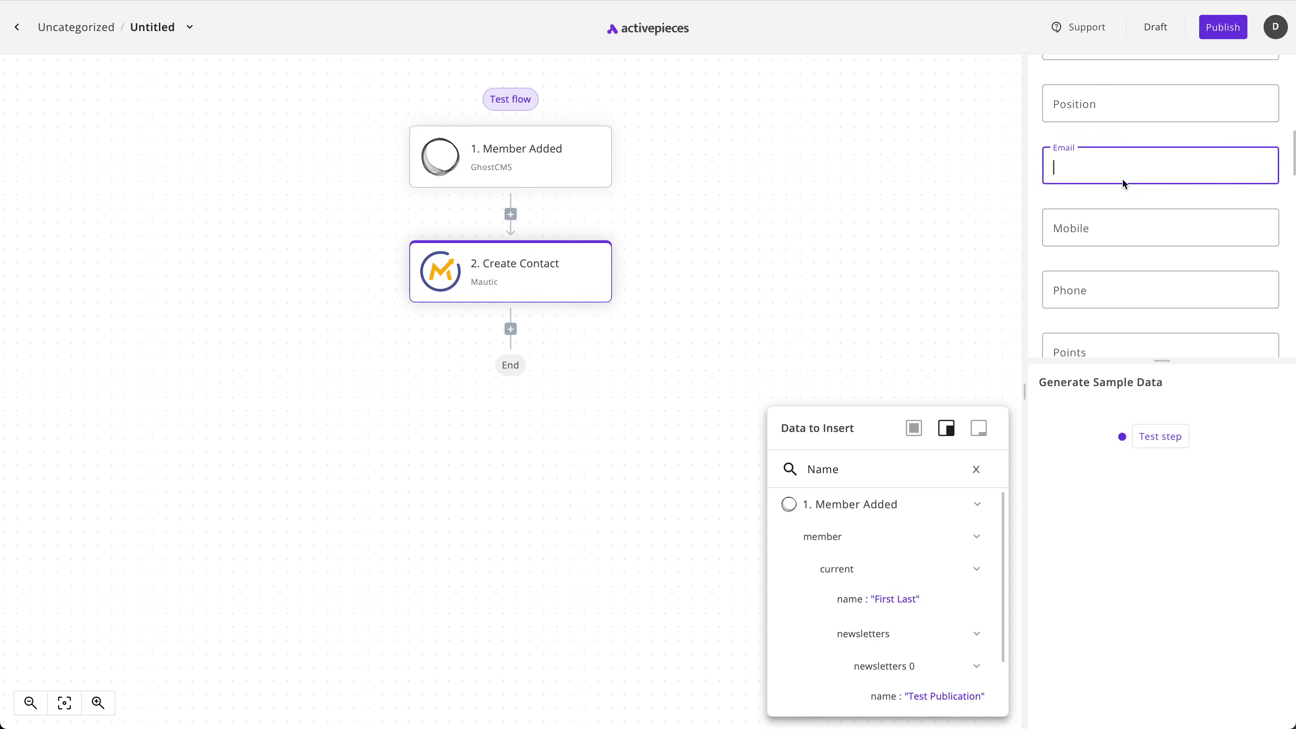
{"action": "left_click", "coordinate": [841, 462]}
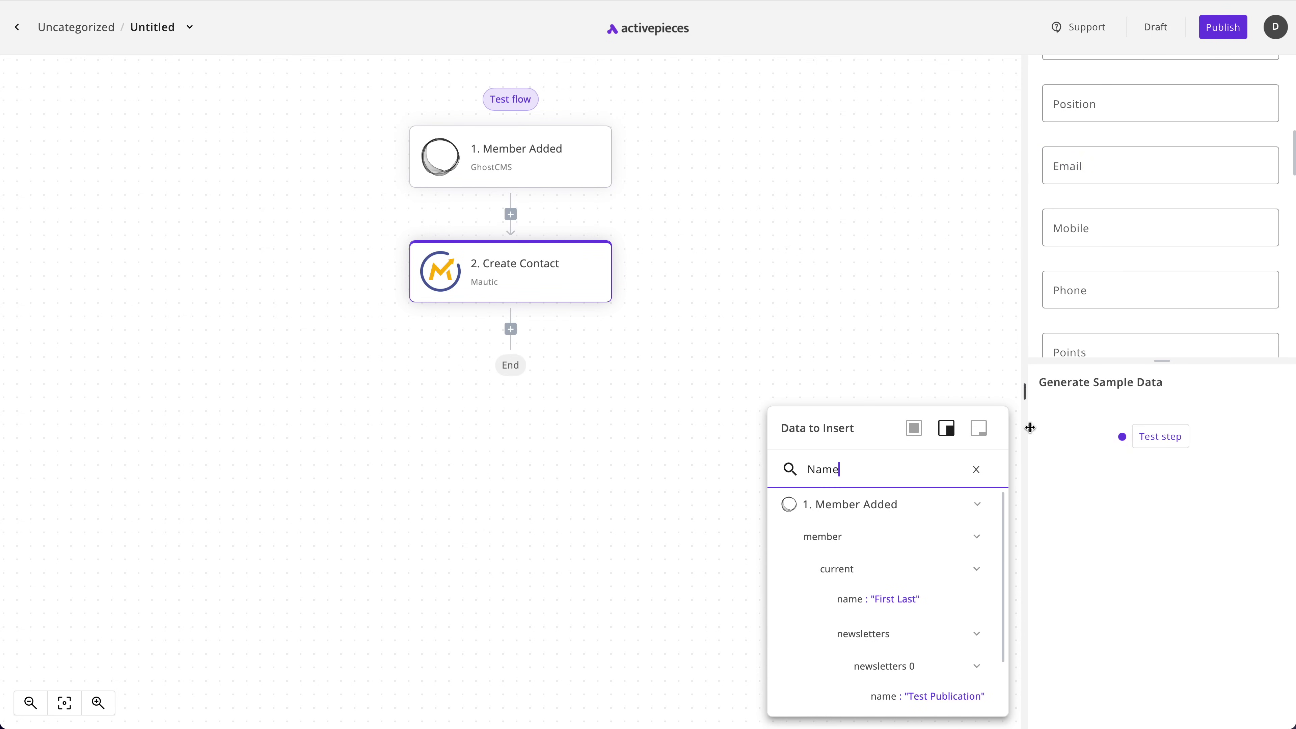
{"action": "left_click", "coordinate": [1071, 164]}
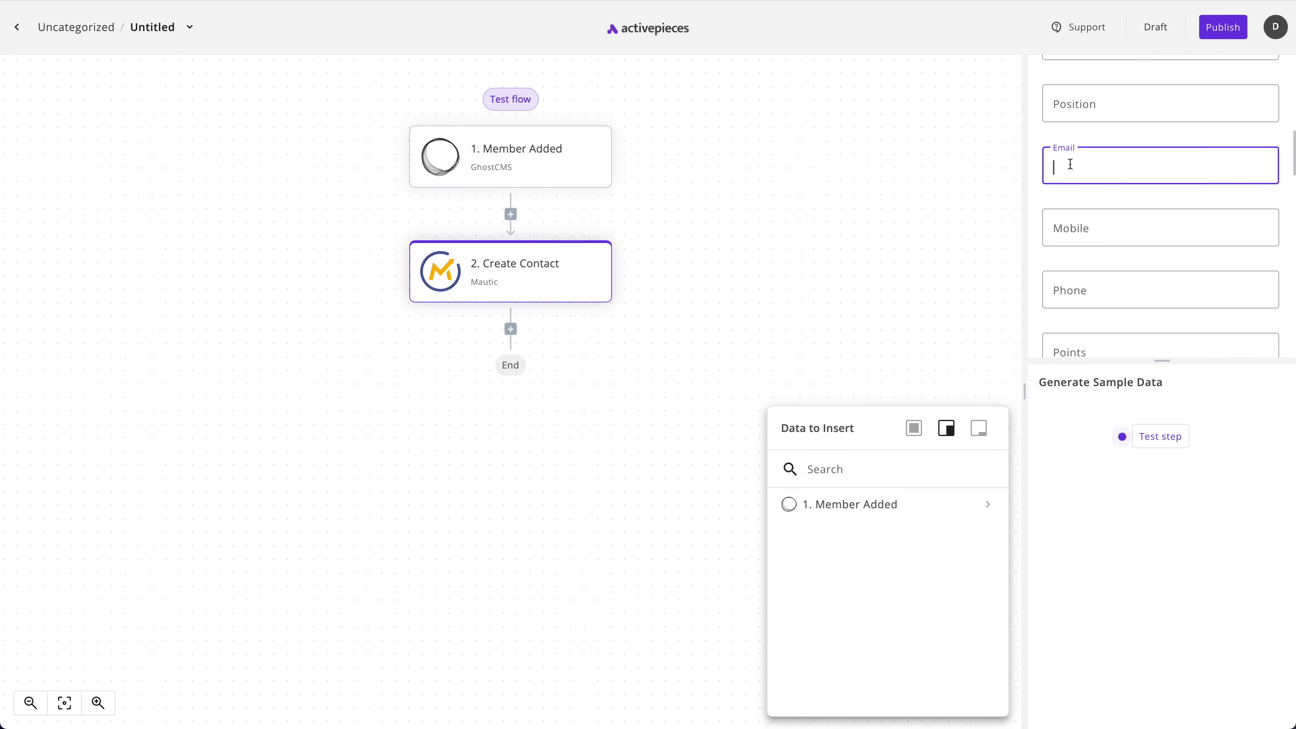
{"action": "left_click", "coordinate": [826, 460]}
{"action": "type", "text": "Email"}
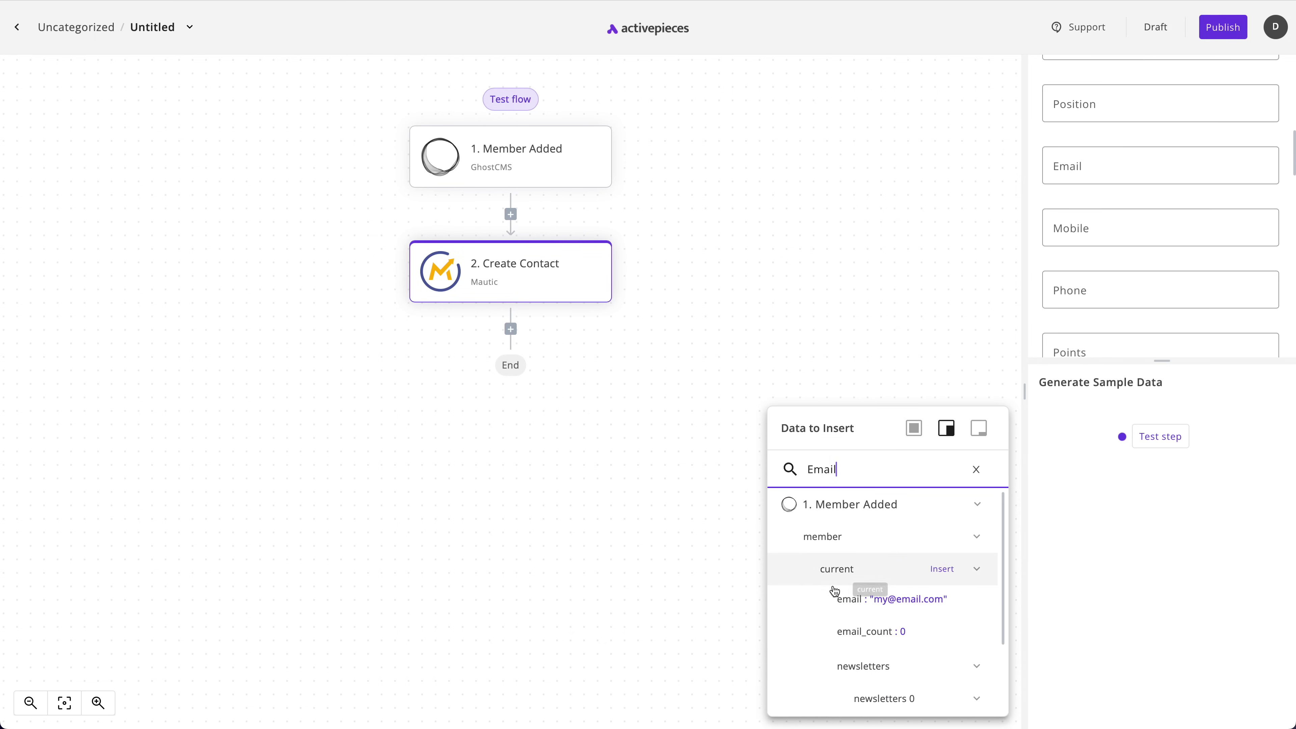
{"action": "left_click", "coordinate": [860, 606]}
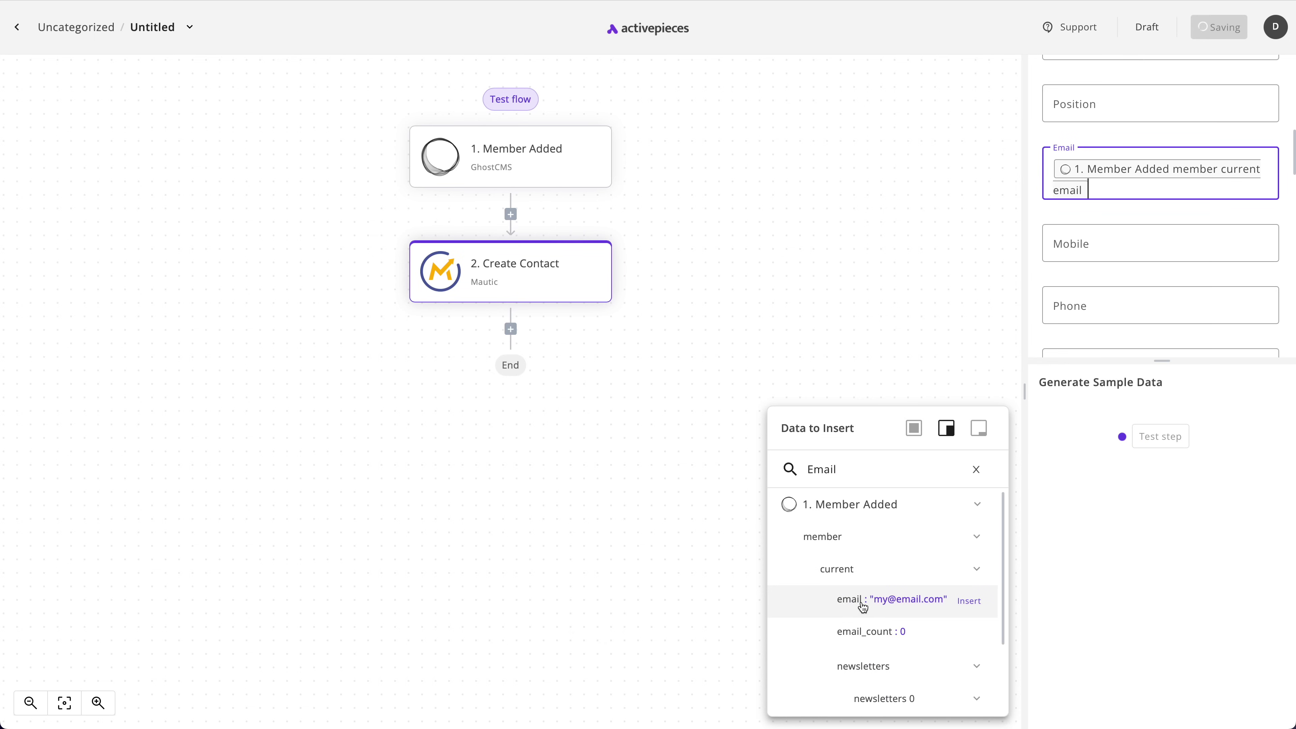
{"action": "scroll", "coordinate": [1171, 301], "scroll_direction": "down", "scroll_amount": 5}
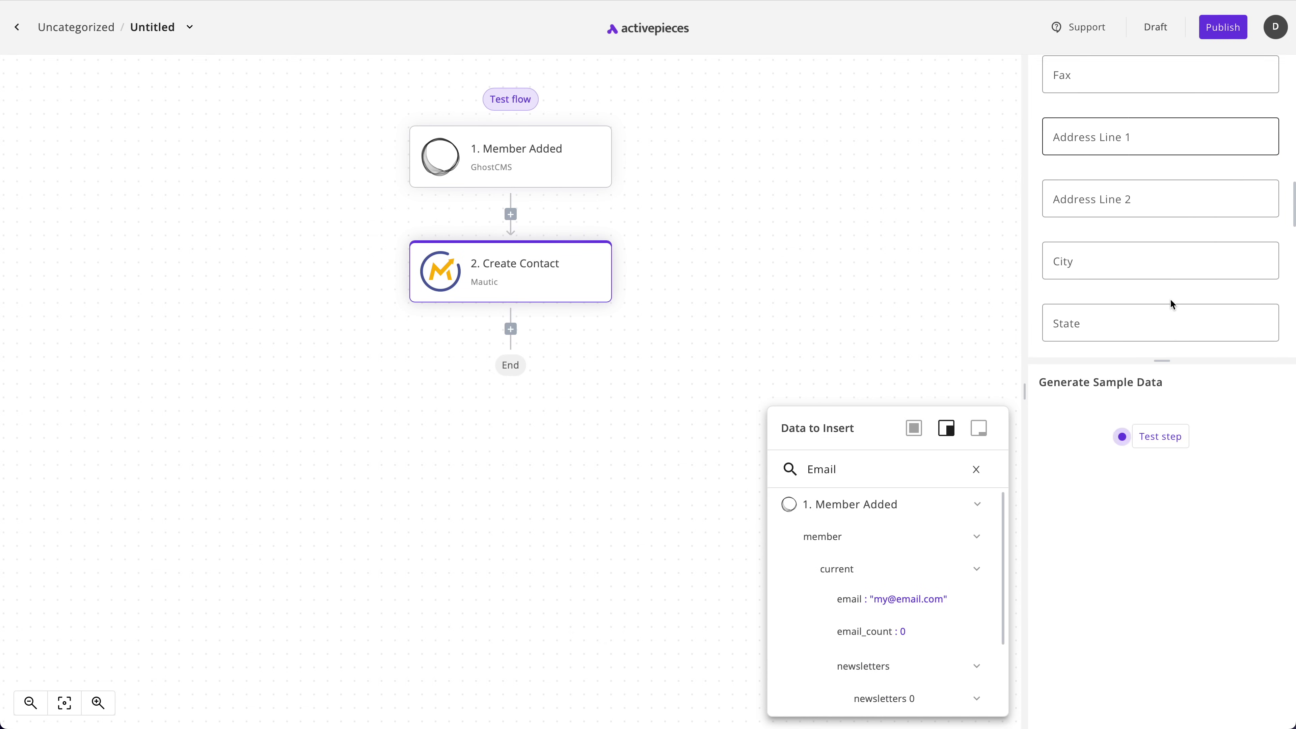
{"action": "scroll", "coordinate": [1173, 304], "scroll_direction": "down", "scroll_amount": 8}
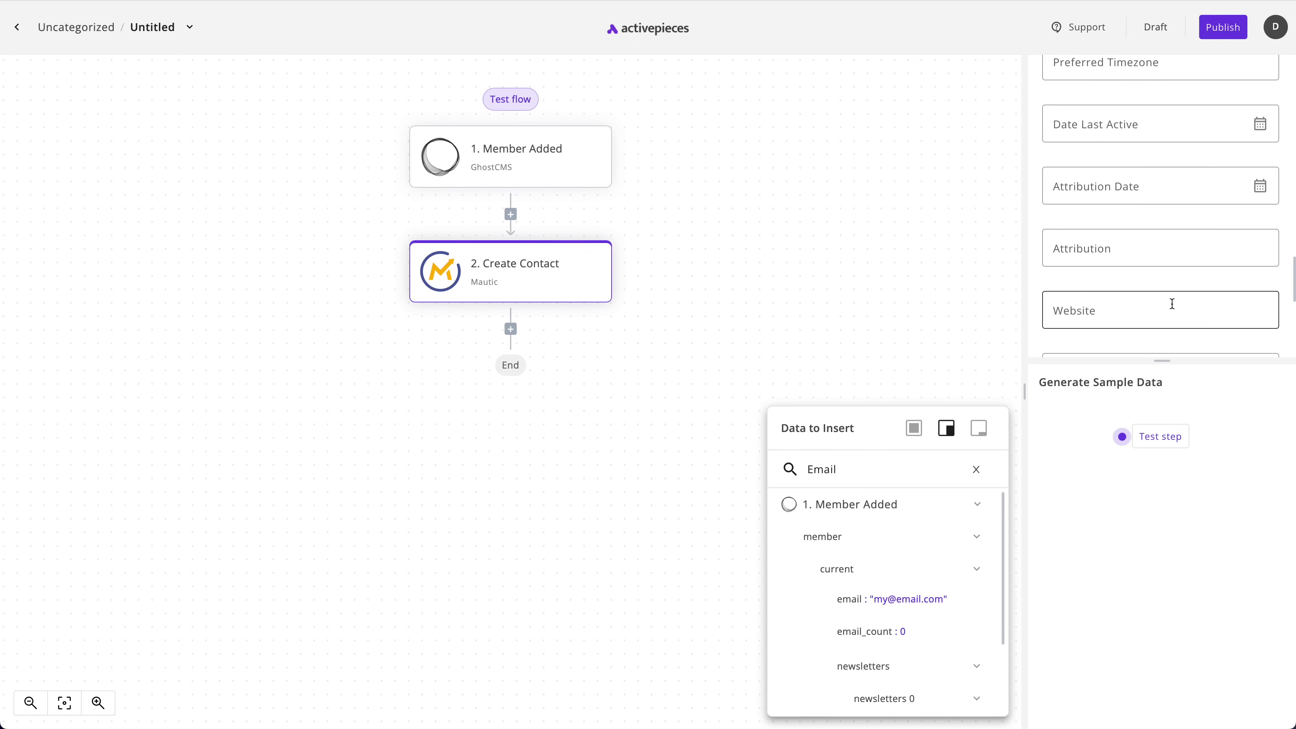
{"action": "scroll", "coordinate": [1172, 305], "scroll_direction": "down", "scroll_amount": 6}
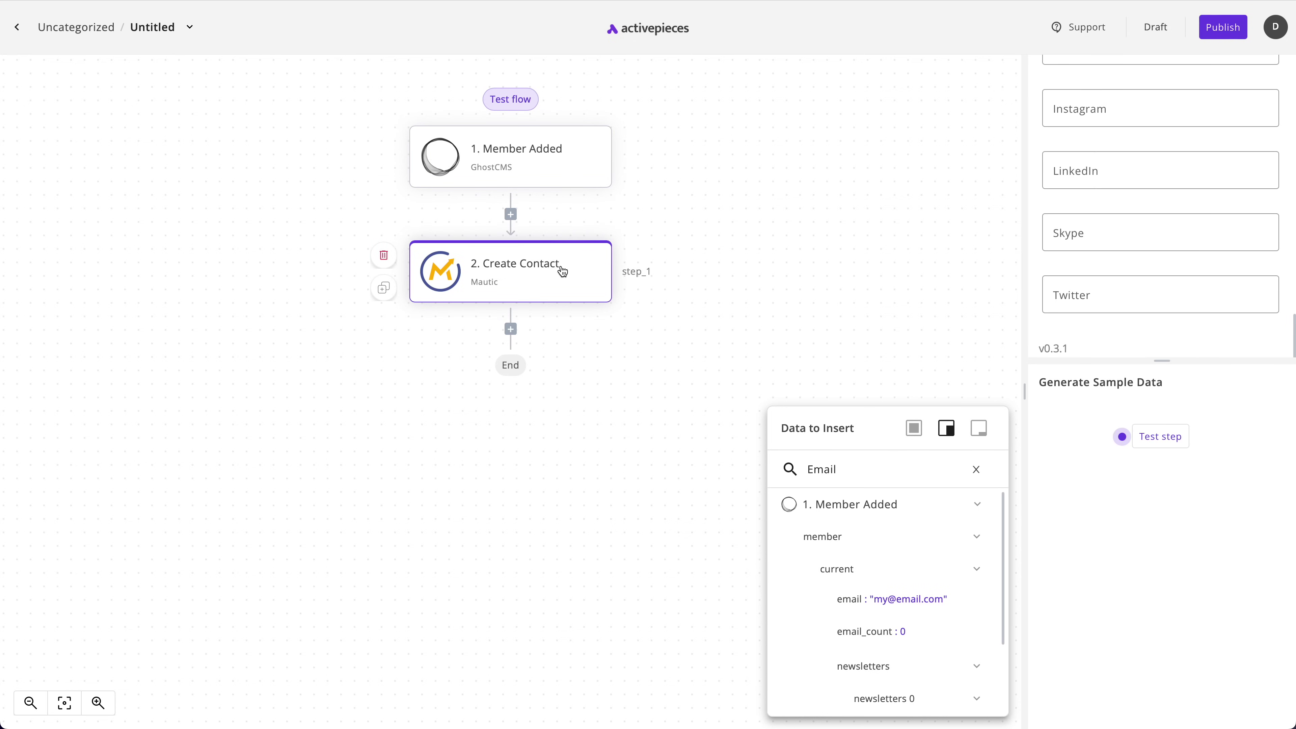
Test the Create Contact step for a 201 response, then open Mautic in a new tab
{"action": "left_click", "coordinate": [1162, 437]}
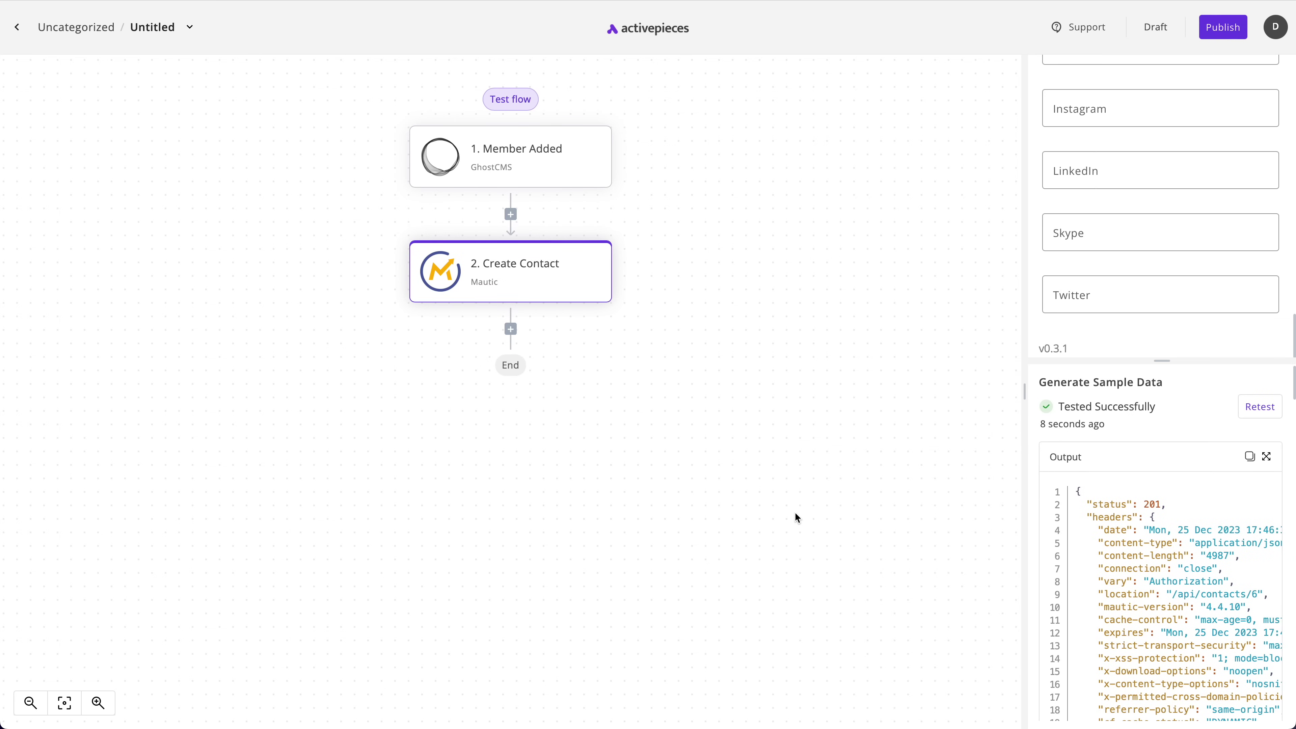
{"action": "key", "text": "super+t"}
{"action": "type", "text": "go."}
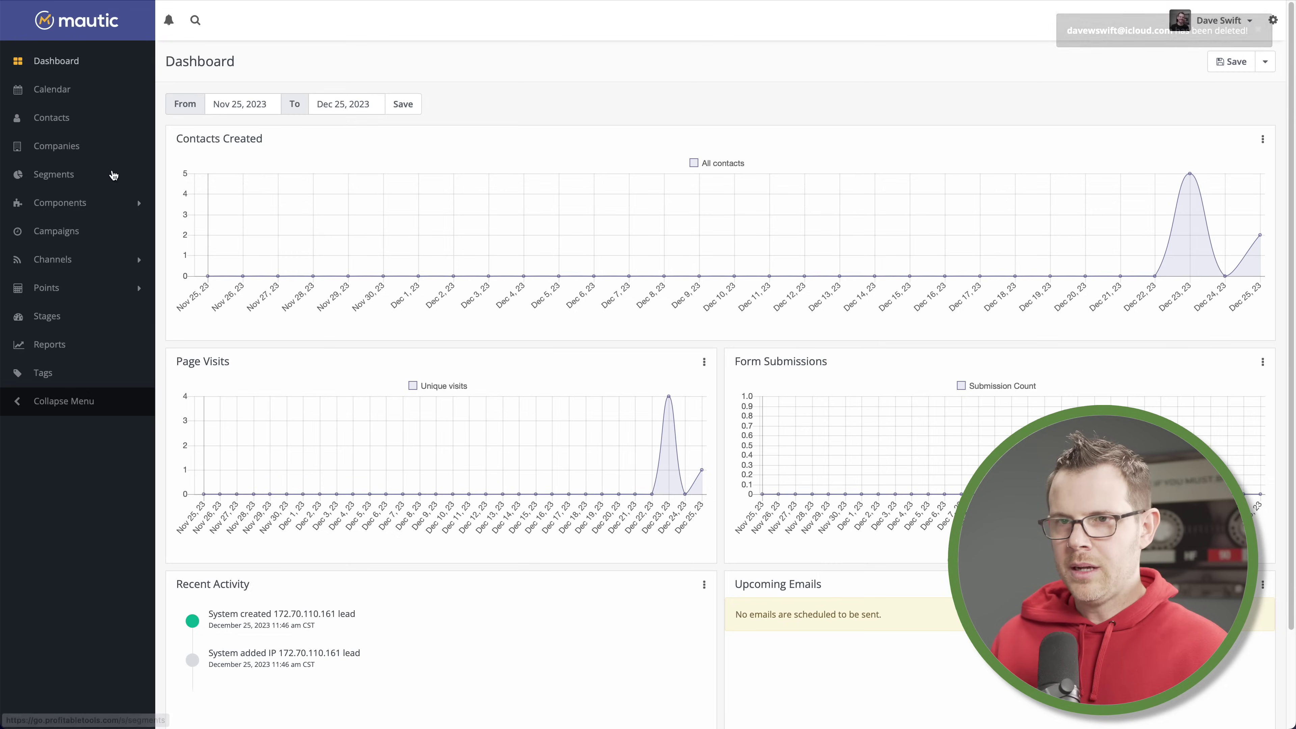
Browse the Mautic Contacts list
{"action": "left_click", "coordinate": [52, 118]}
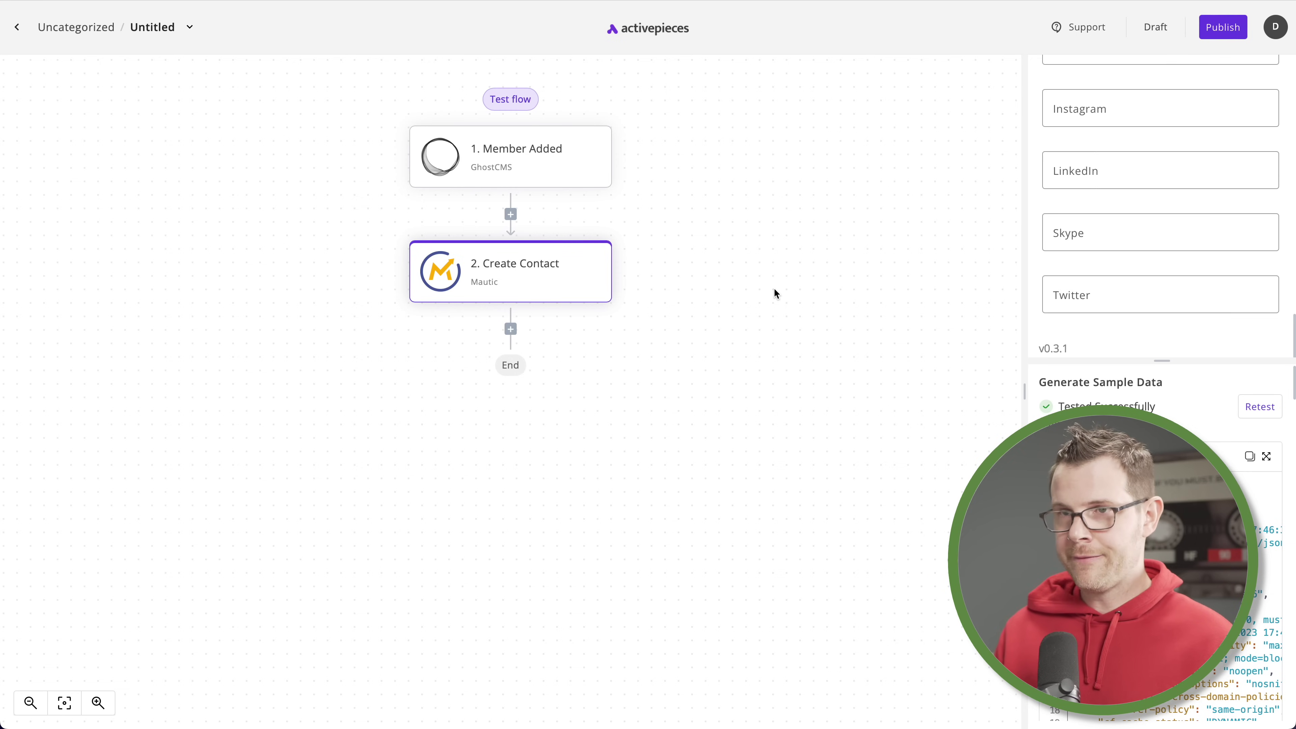
Rename the flow to 'Ghost > Mautic'
{"action": "left_click", "coordinate": [191, 29]}
{"action": "left_click", "coordinate": [224, 57]}
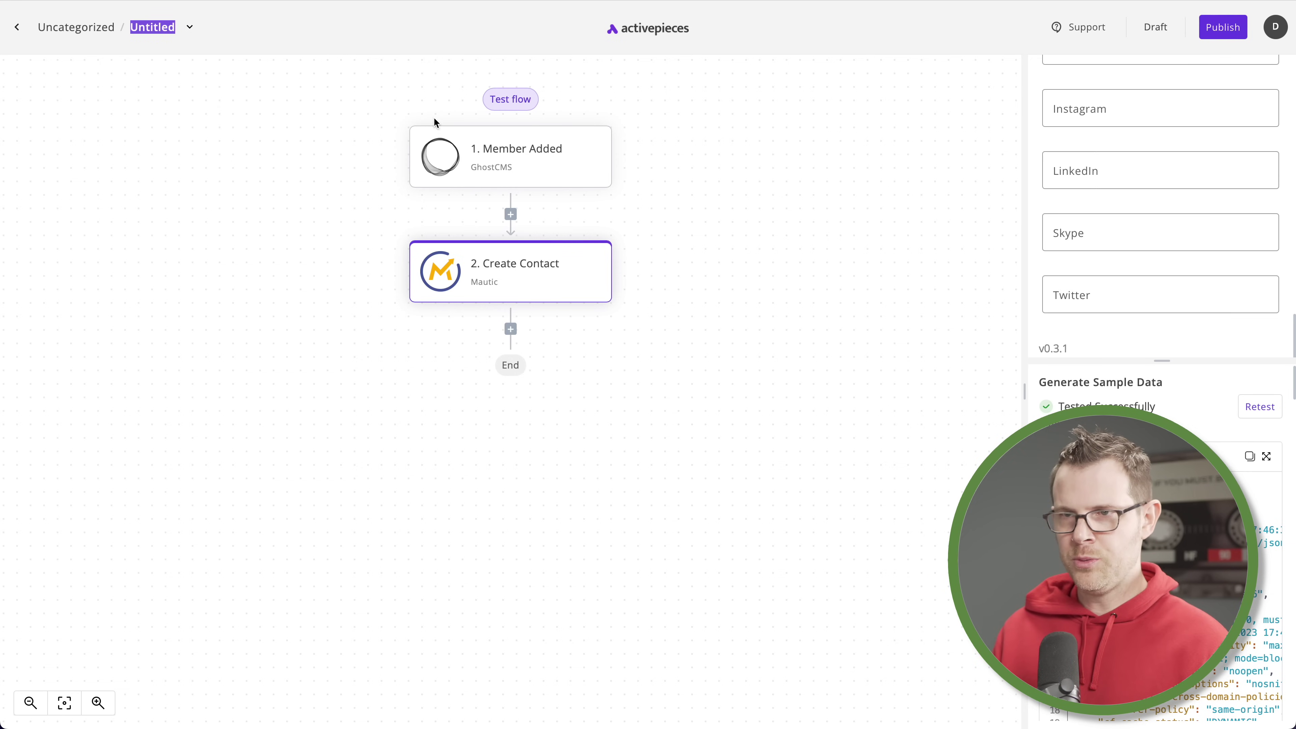
{"action": "type", "text": "Ghost > Mautic"}
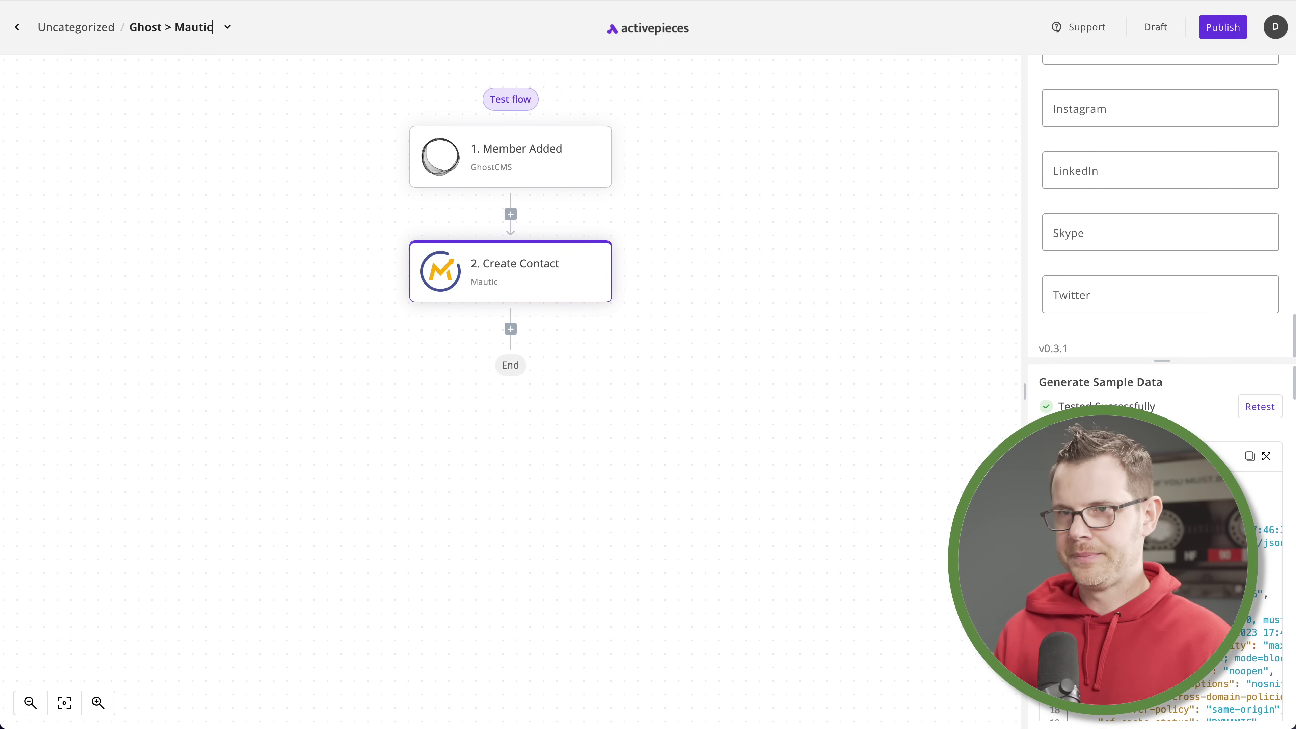
{"action": "key", "text": "Return"}
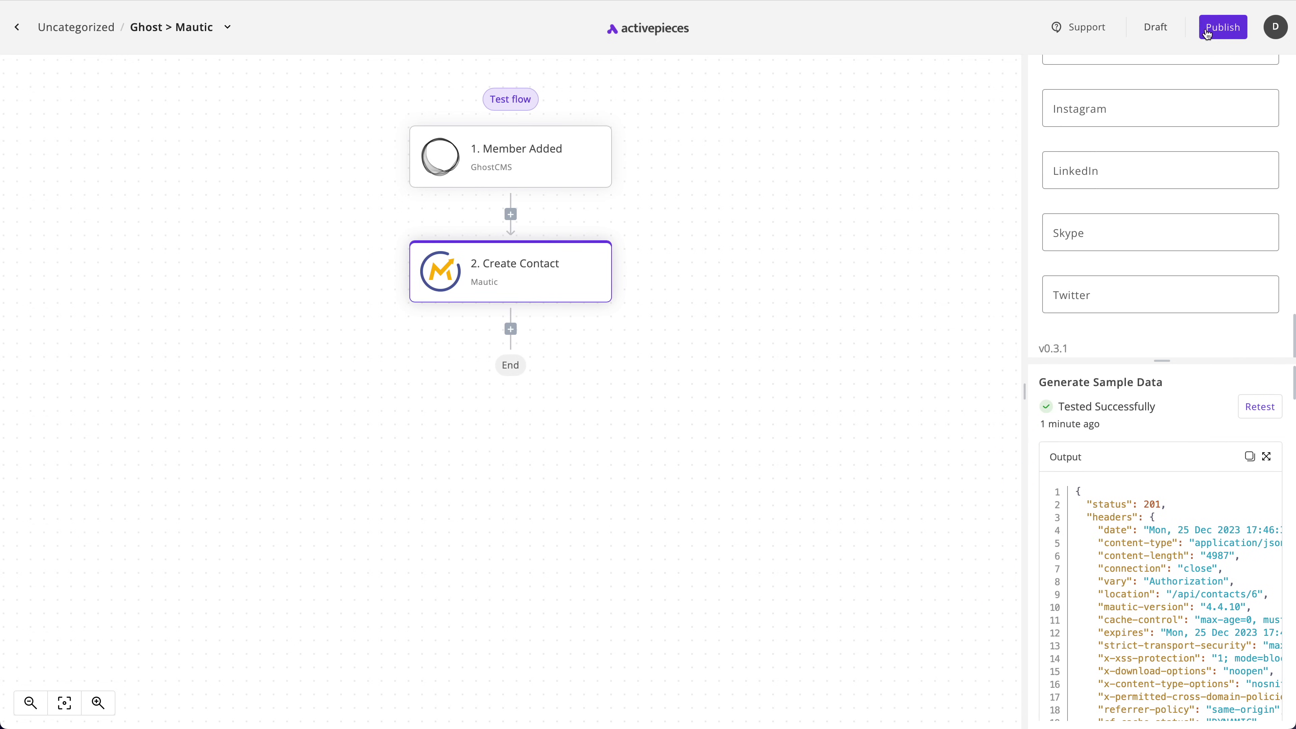
Publish the flow, toggling its published version off and back on
{"action": "left_click", "coordinate": [1227, 31]}
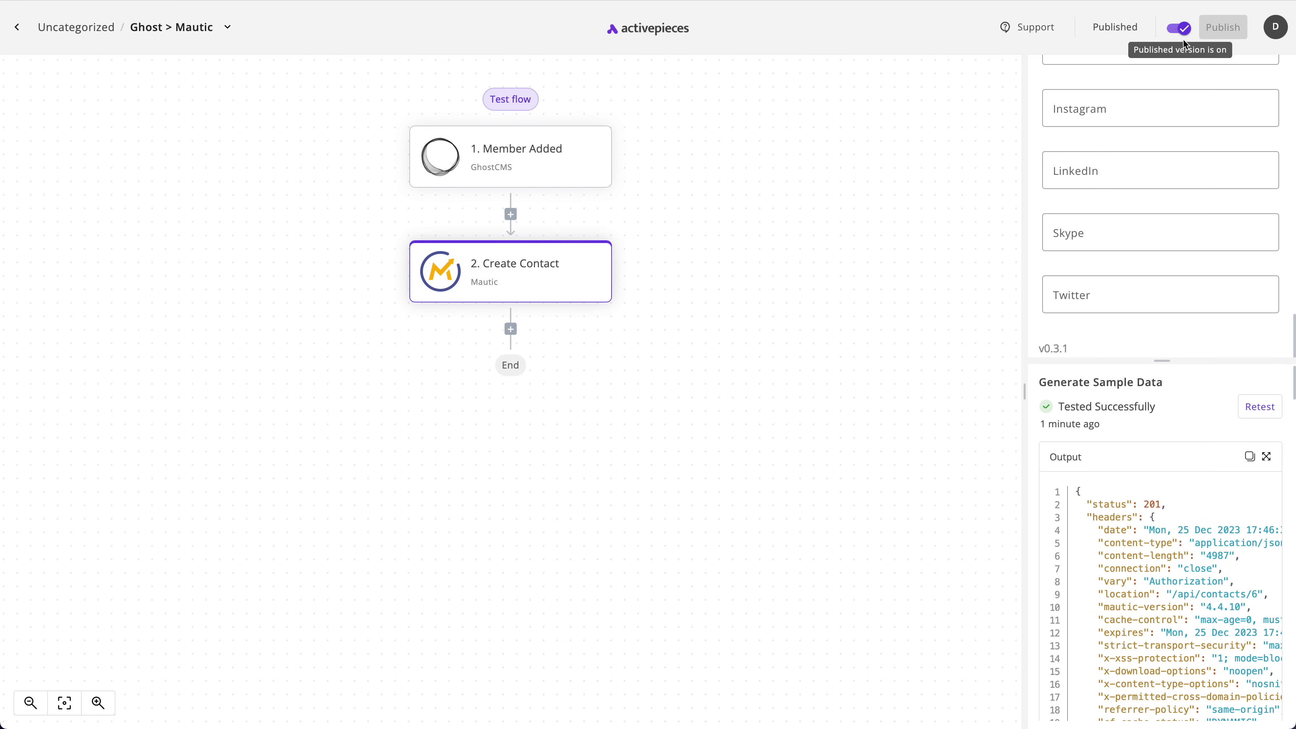
{"action": "left_click", "coordinate": [1180, 36]}
{"action": "left_click", "coordinate": [1177, 30]}
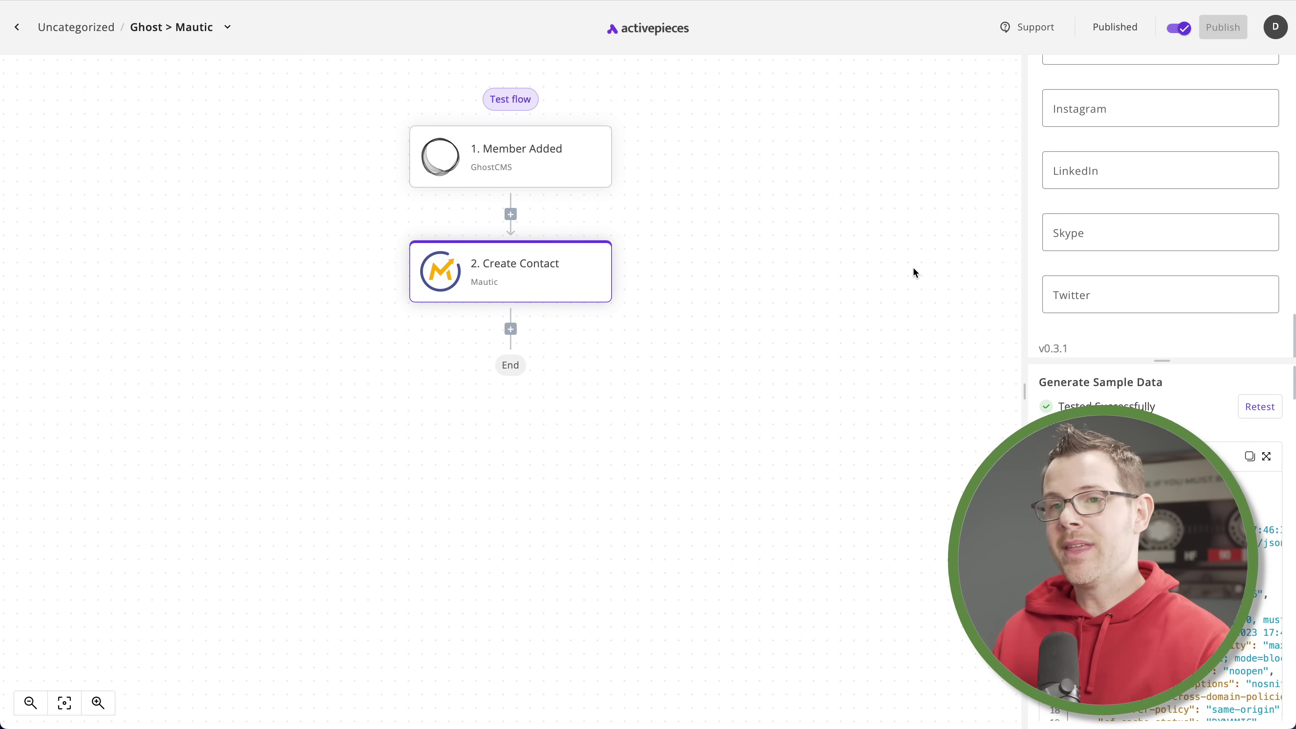
Insert a Clearout Instant Verify step before Create Contact, using the clearout connection and the member's email
{"action": "left_click", "coordinate": [511, 215]}
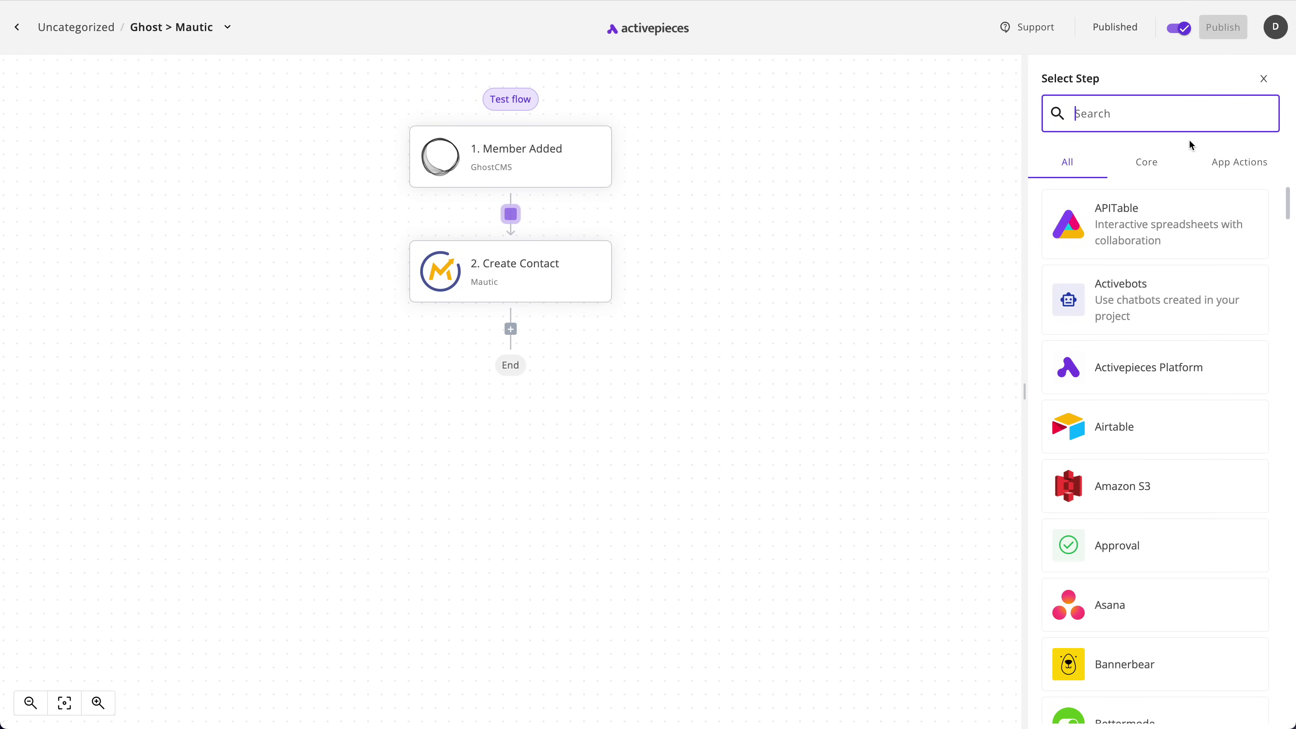
{"action": "type", "text": "Clearou"}
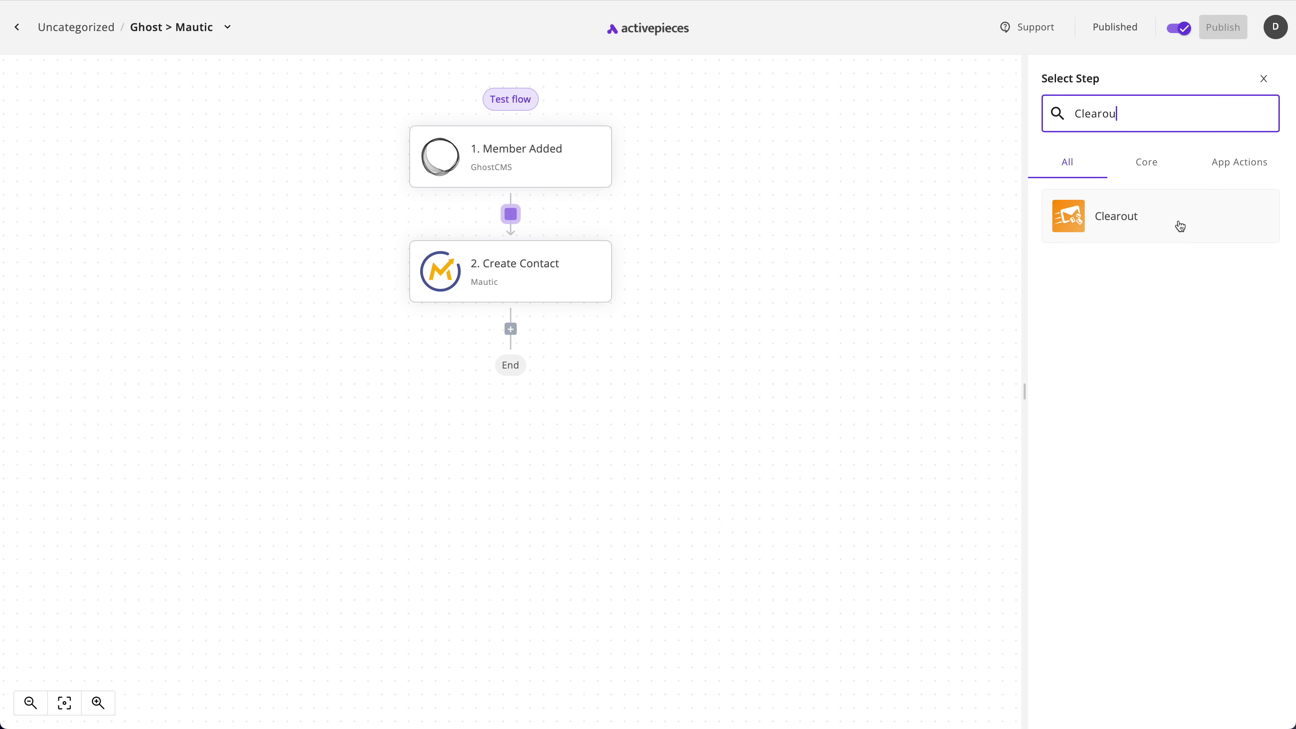
{"action": "left_click", "coordinate": [1145, 220]}
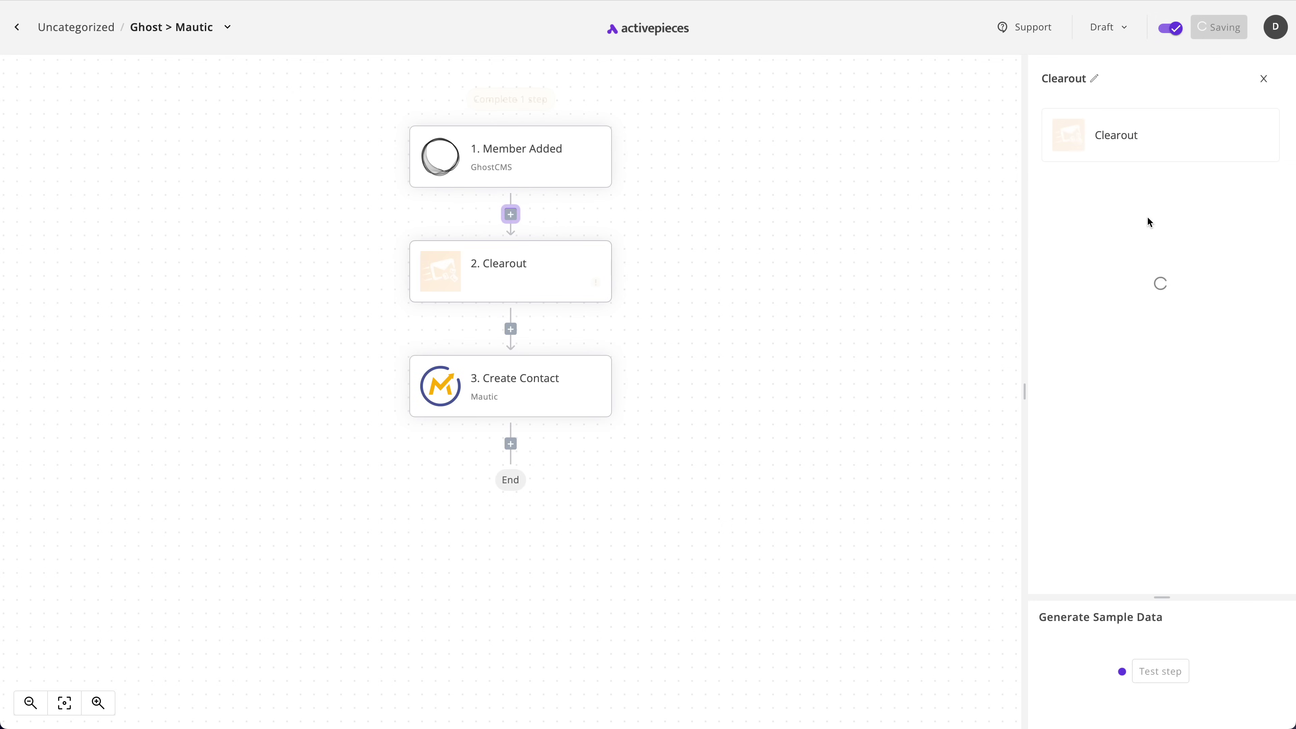
{"action": "left_click", "coordinate": [1088, 230]}
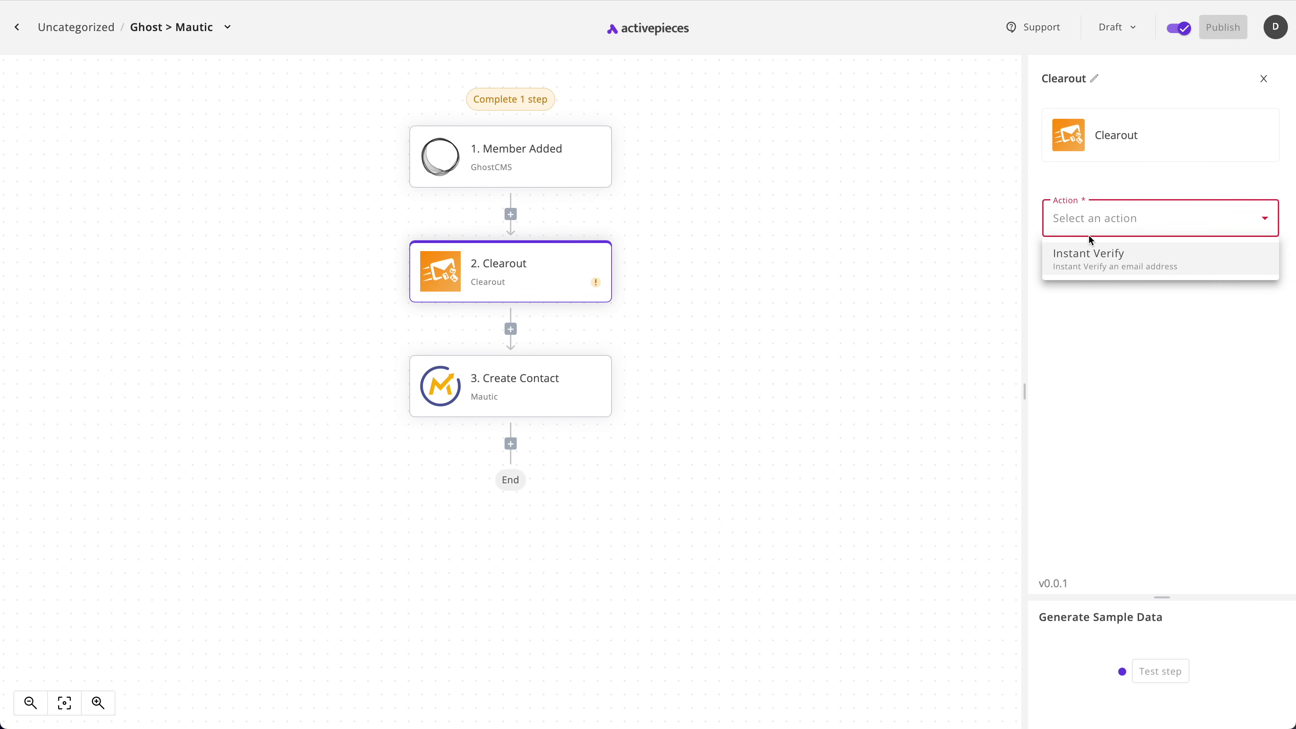
{"action": "left_click", "coordinate": [1090, 261]}
{"action": "left_click", "coordinate": [1119, 293]}
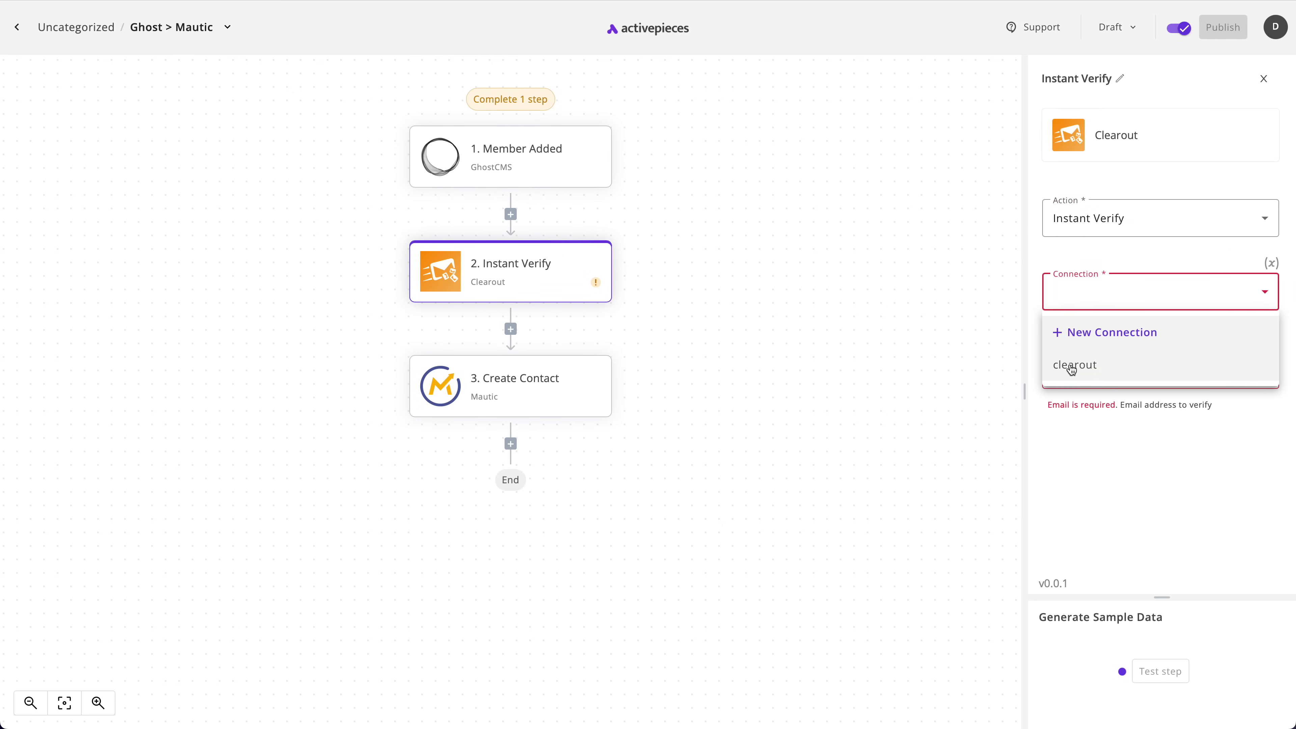
{"action": "left_click", "coordinate": [1077, 367]}
{"action": "left_click", "coordinate": [1151, 341]}
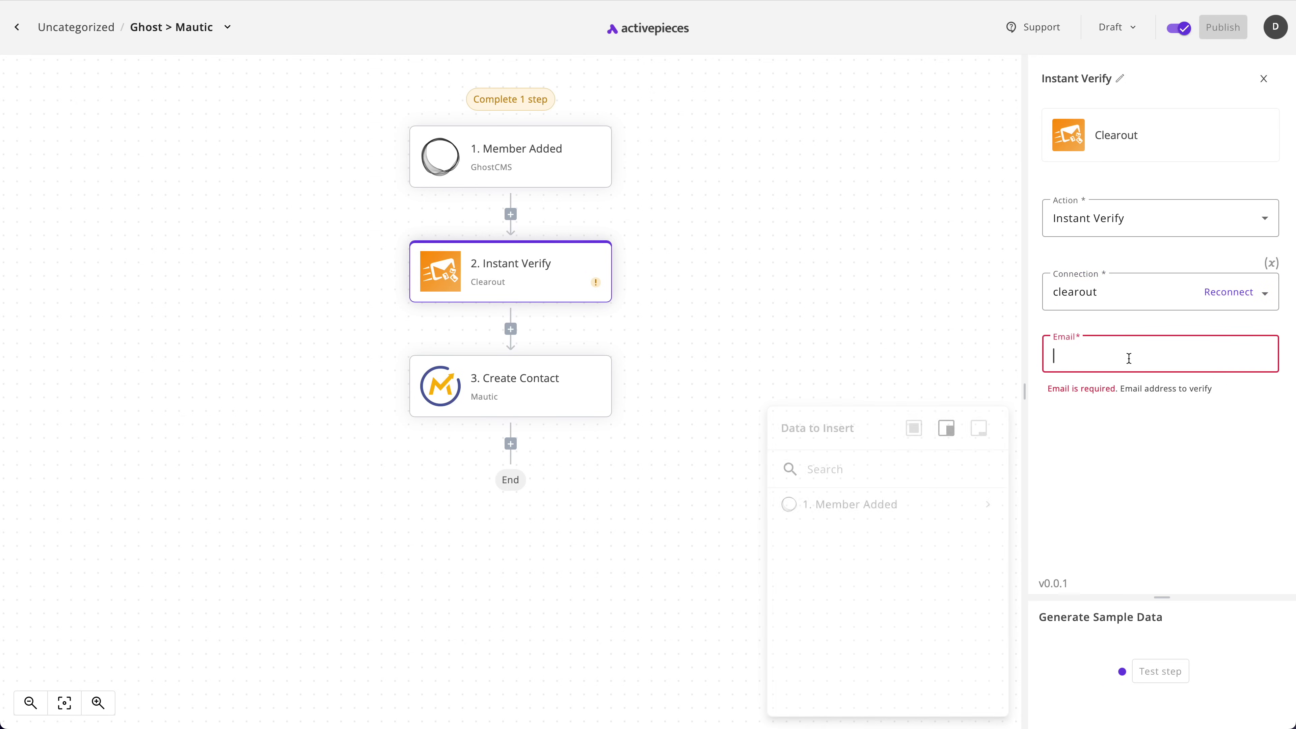
{"action": "type", "text": "email"}
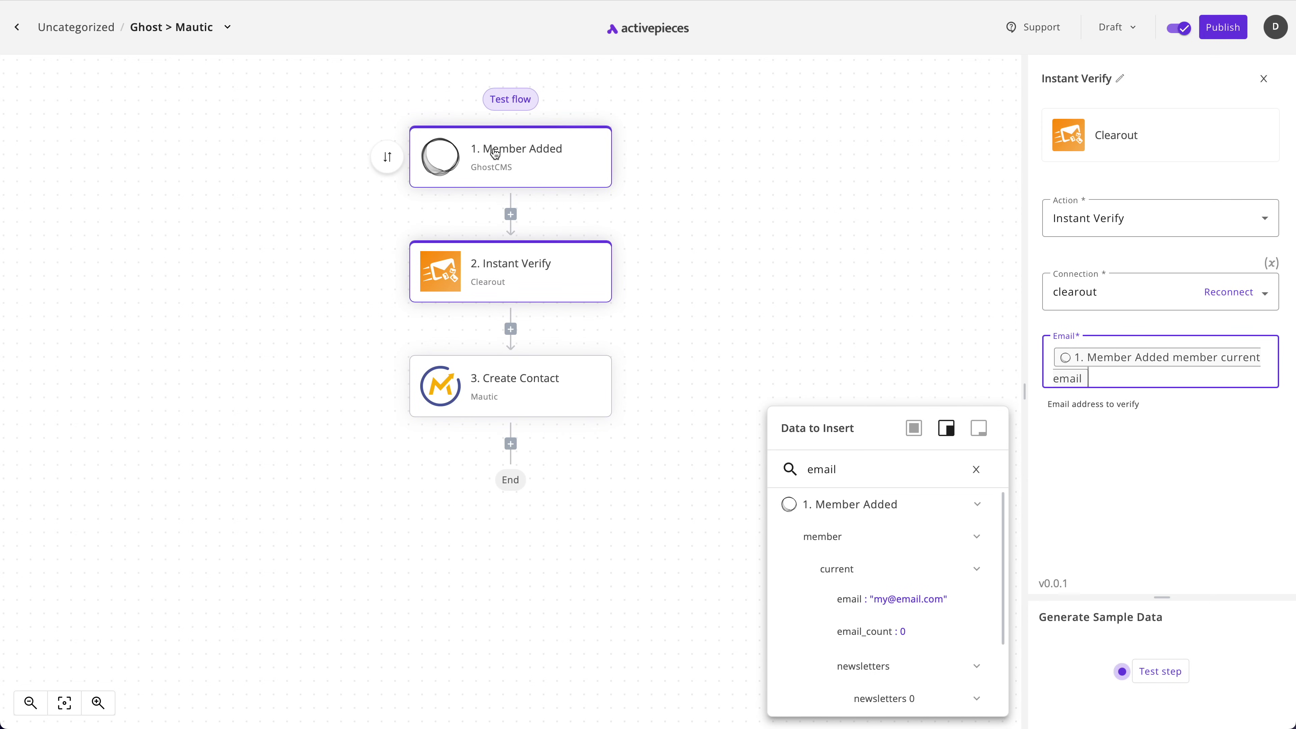
Test Instant Verify, which returns status 'invalid' with 'Mailbox not found'
{"action": "left_click", "coordinate": [1163, 673]}
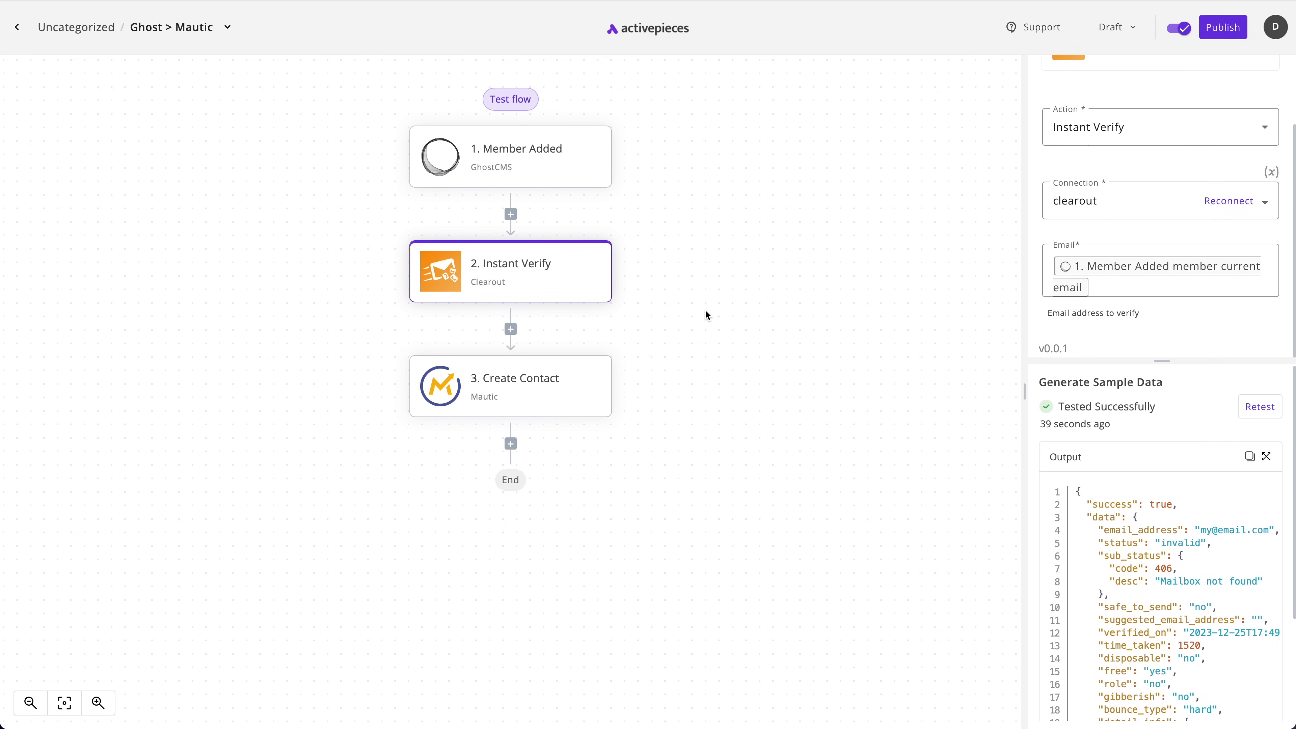
{"action": "mouse_move", "coordinate": [541, 297]}
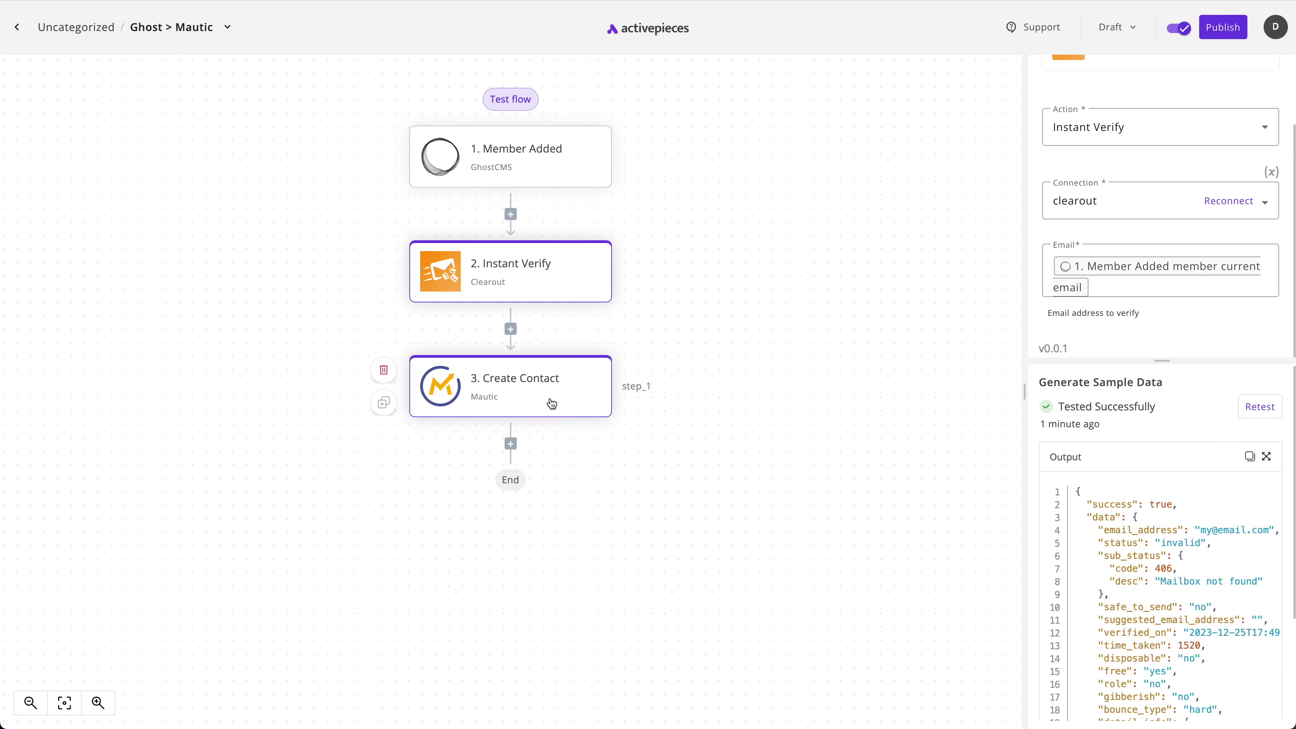
Switch from the published version back to the flow's editable draft
{"action": "scroll", "coordinate": [552, 403], "scroll_direction": "down", "scroll_amount": 2}
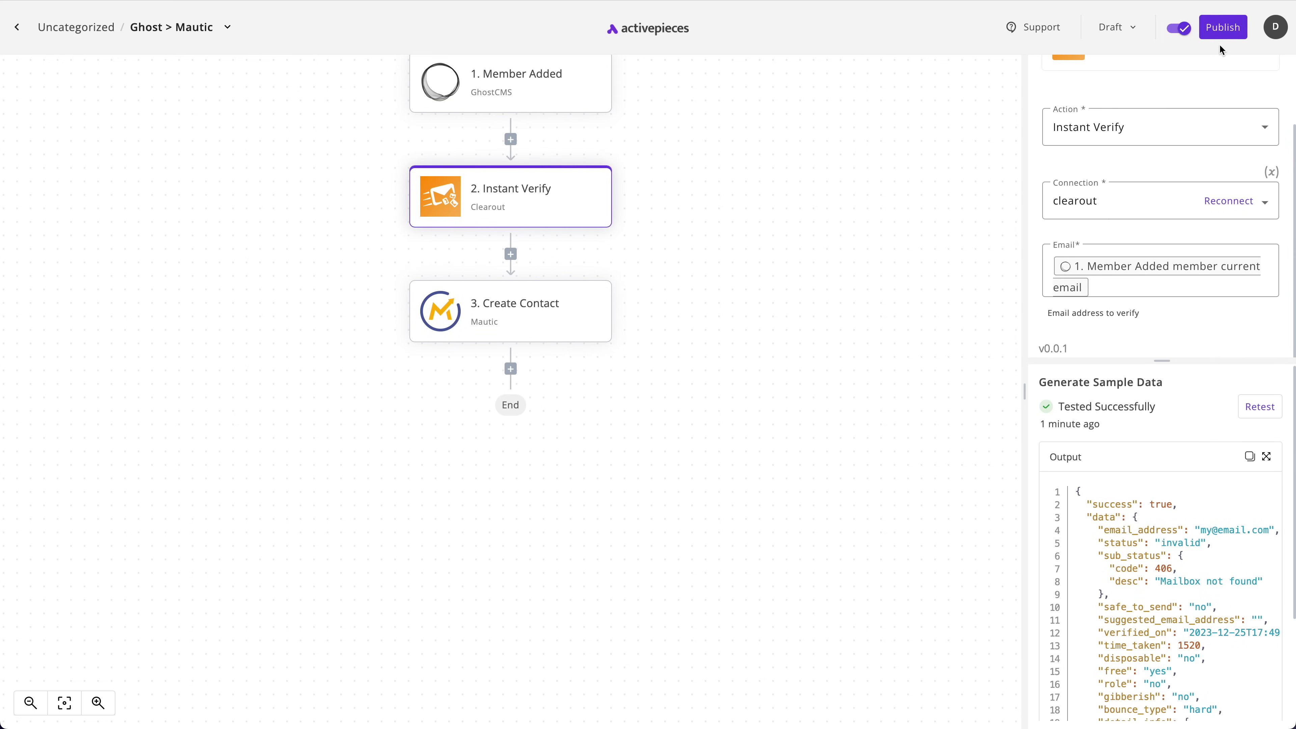
{"action": "scroll", "coordinate": [854, 295], "scroll_direction": "up", "scroll_amount": 3}
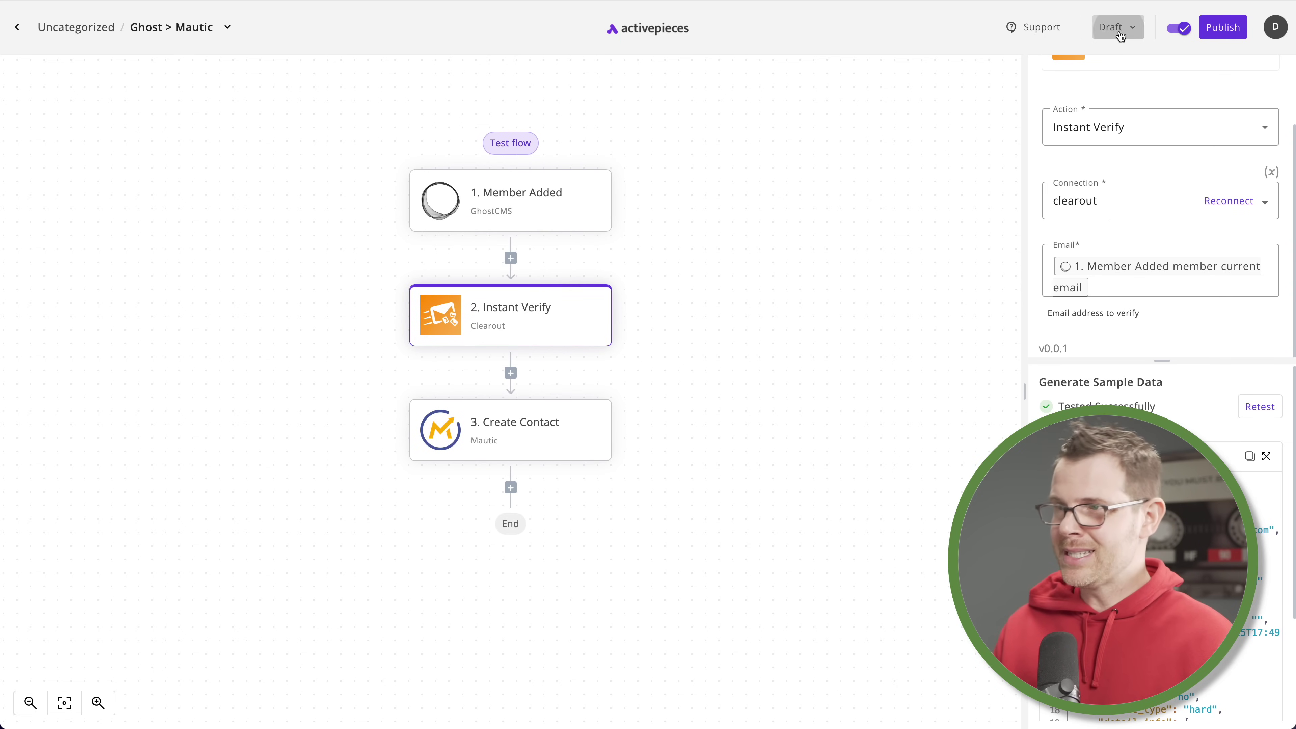
{"action": "left_click", "coordinate": [1121, 36]}
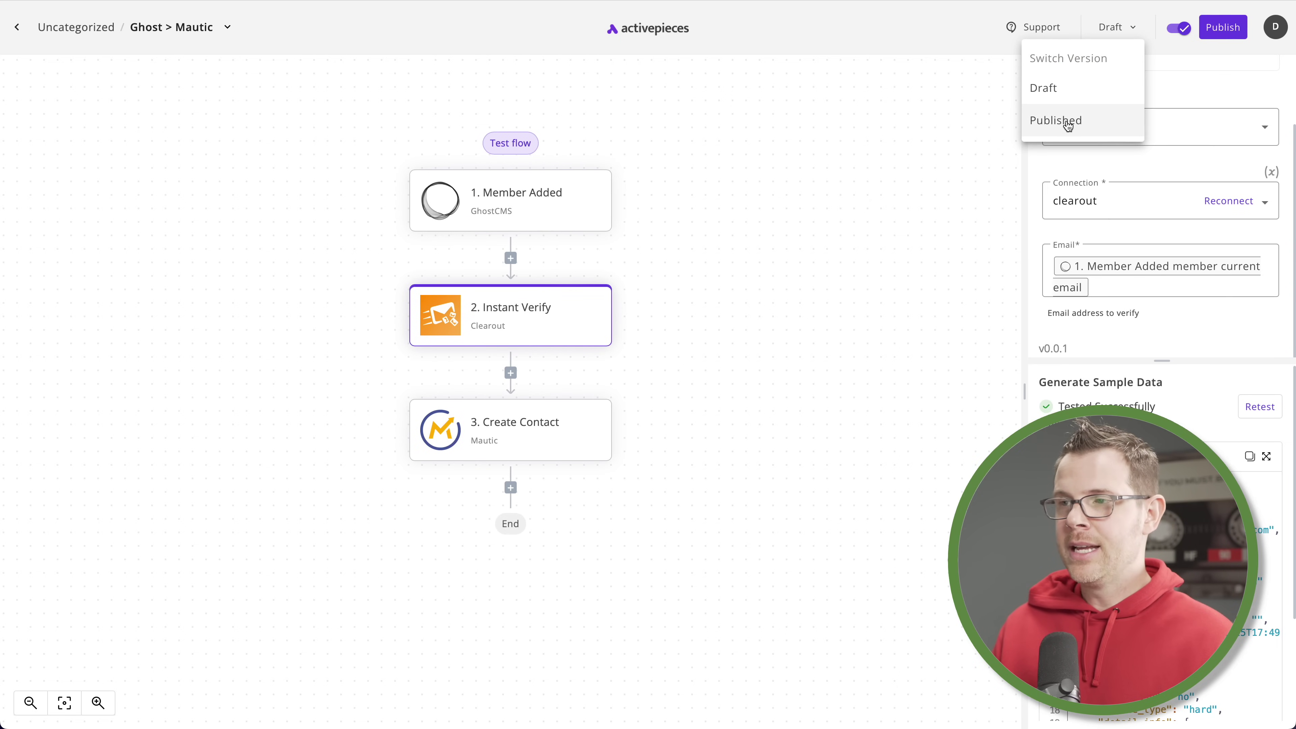
{"action": "left_click", "coordinate": [1089, 125]}
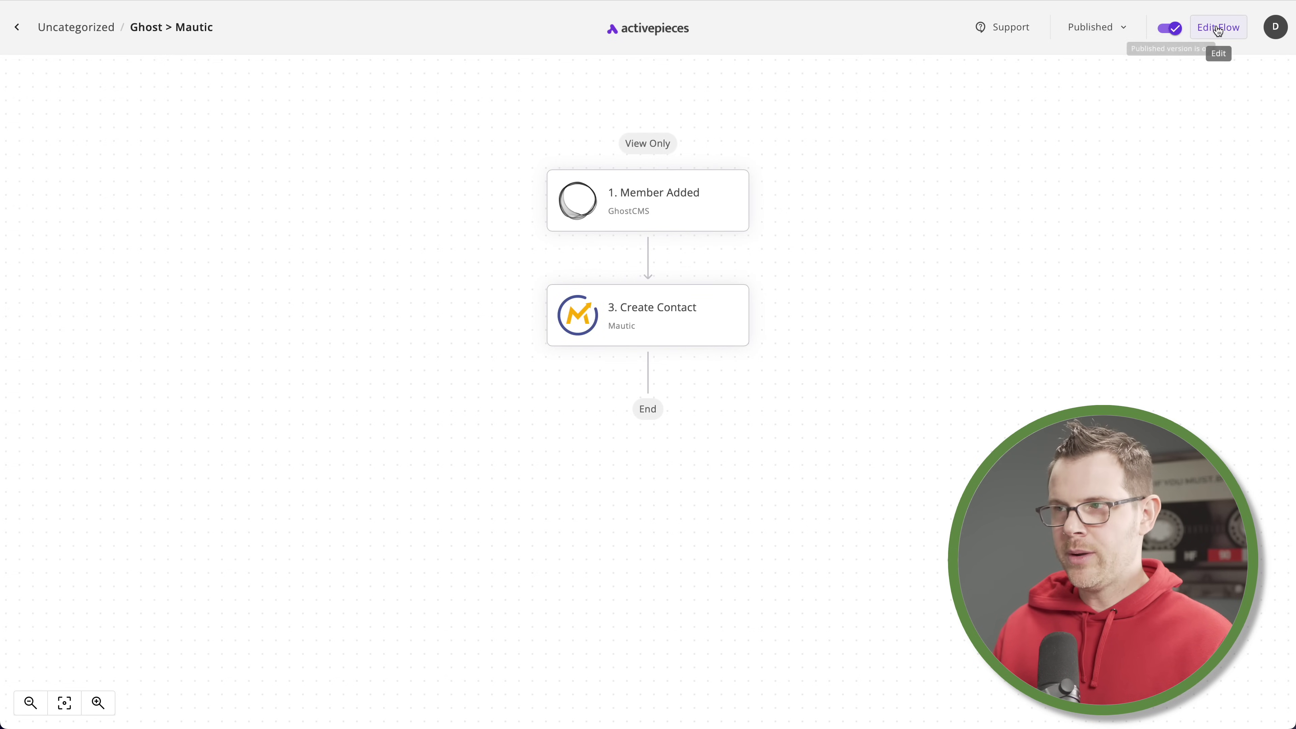
{"action": "left_click", "coordinate": [1100, 28]}
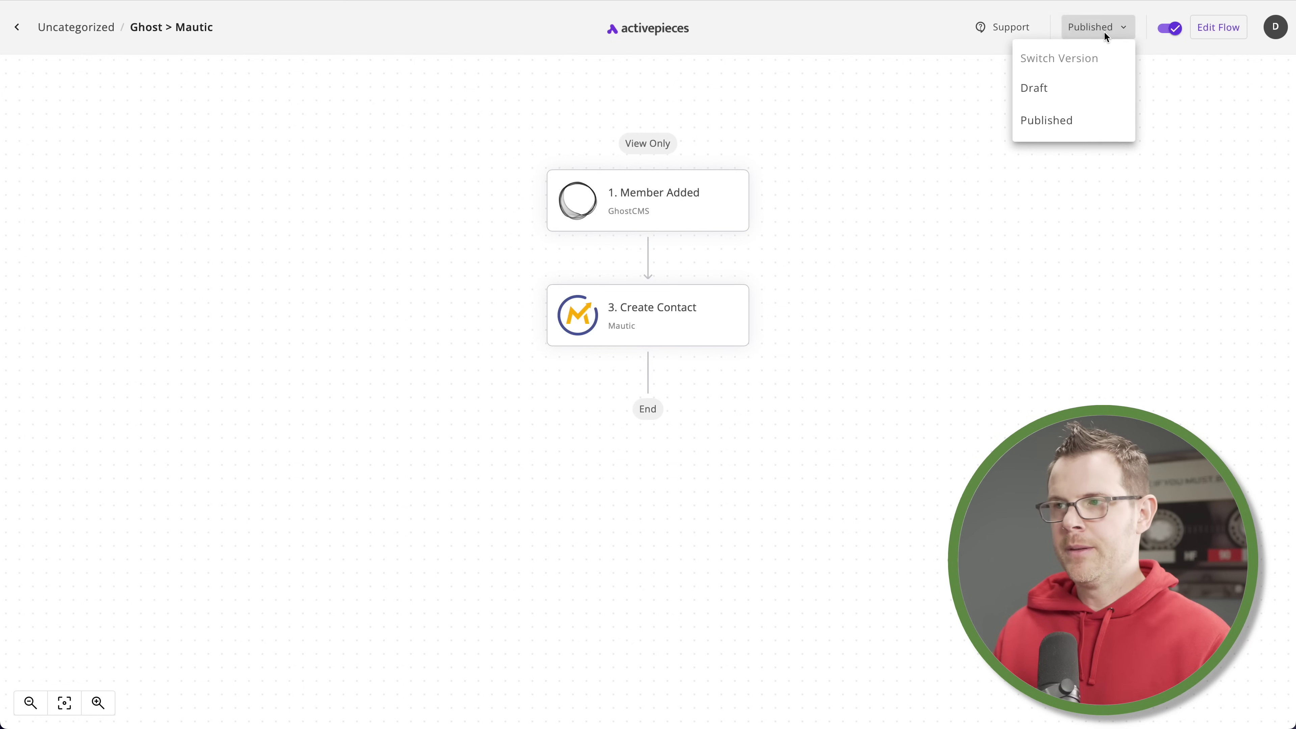
{"action": "left_click", "coordinate": [1073, 102]}
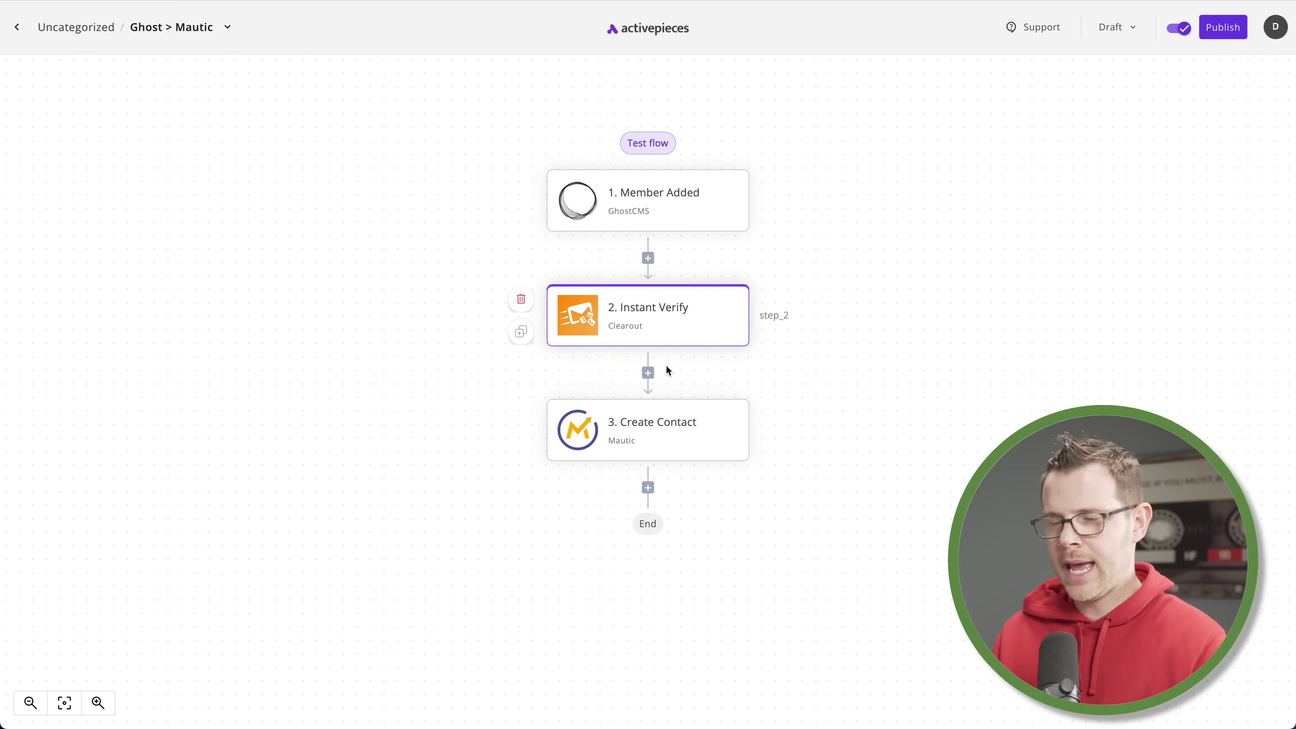
Add a Branch after Instant Verify checking that its status contains 'valid'
{"action": "left_click", "coordinate": [649, 378]}
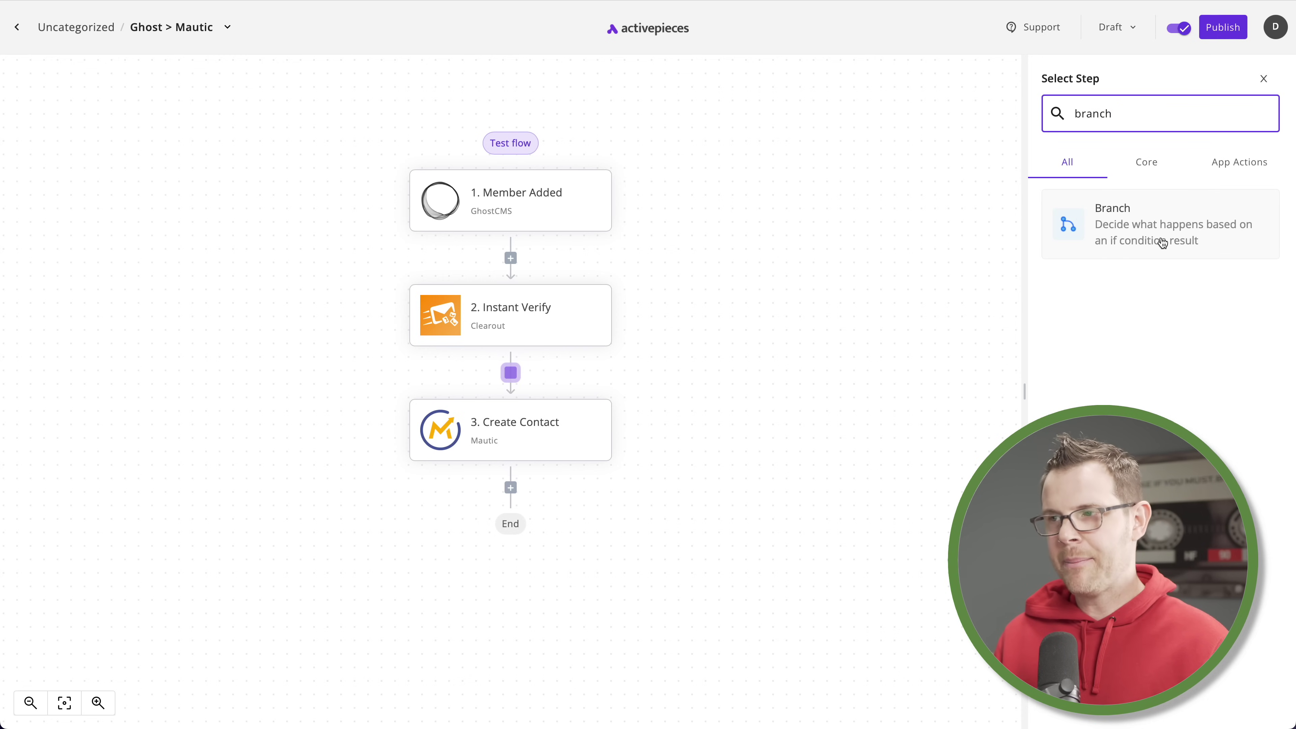
{"action": "left_click", "coordinate": [1165, 243]}
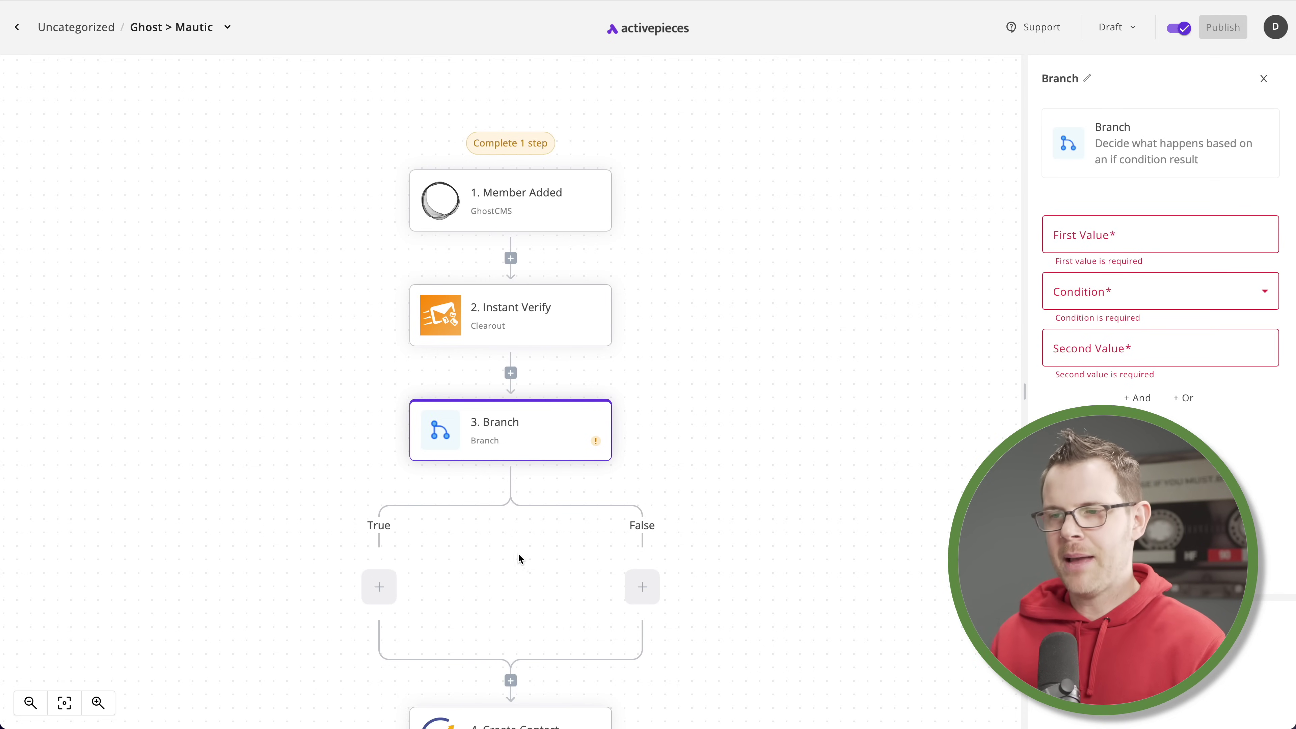
{"action": "scroll", "coordinate": [681, 564], "scroll_direction": "down", "scroll_amount": 1}
{"action": "scroll", "coordinate": [645, 564], "scroll_direction": "down", "scroll_amount": 3}
{"action": "left_click", "coordinate": [1126, 225]}
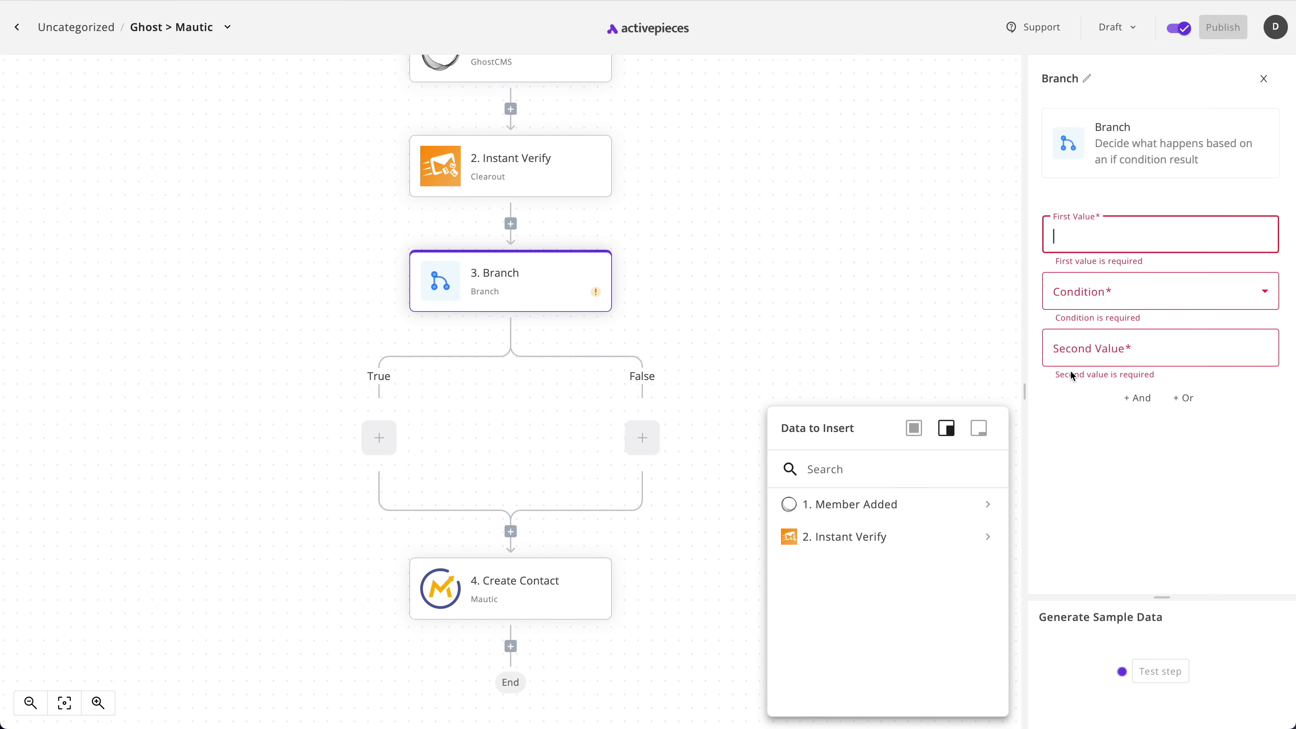
{"action": "left_click", "coordinate": [886, 551]}
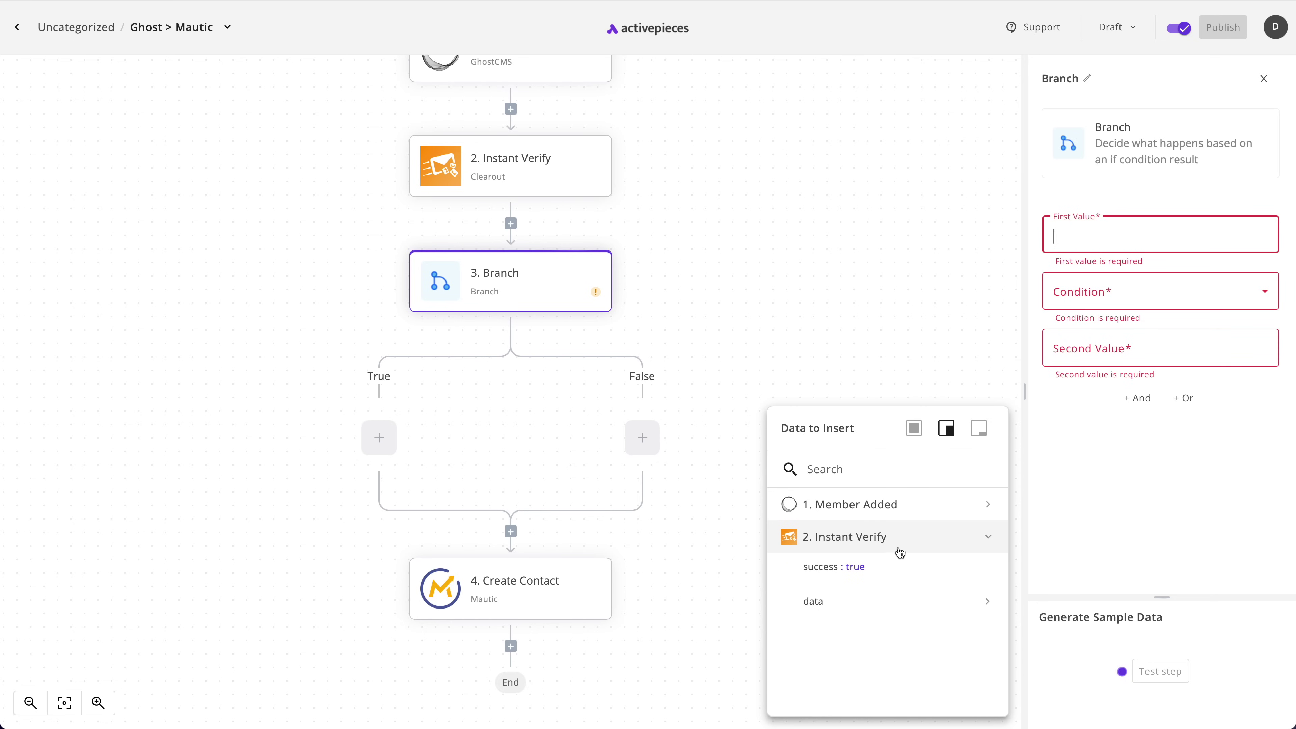
{"action": "left_click", "coordinate": [862, 611]}
{"action": "scroll", "coordinate": [888, 615], "scroll_direction": "down", "scroll_amount": 2}
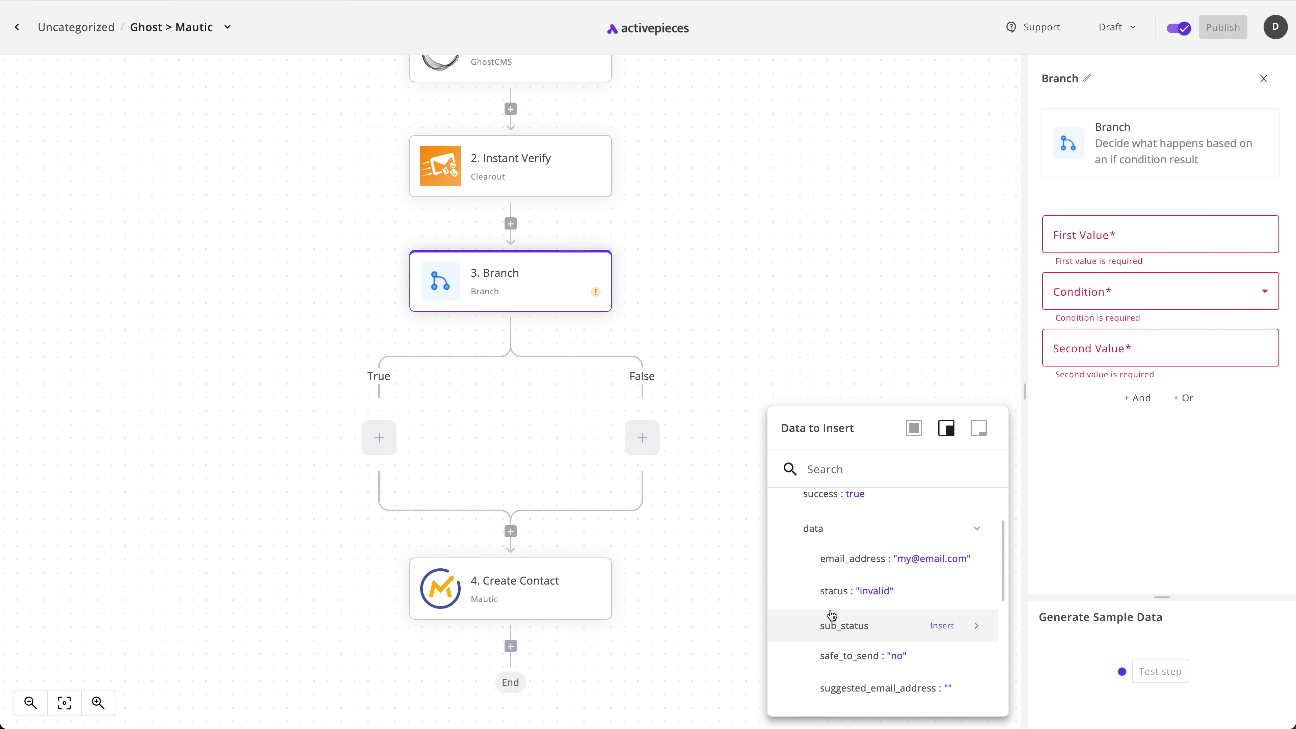
{"action": "left_click", "coordinate": [836, 596]}
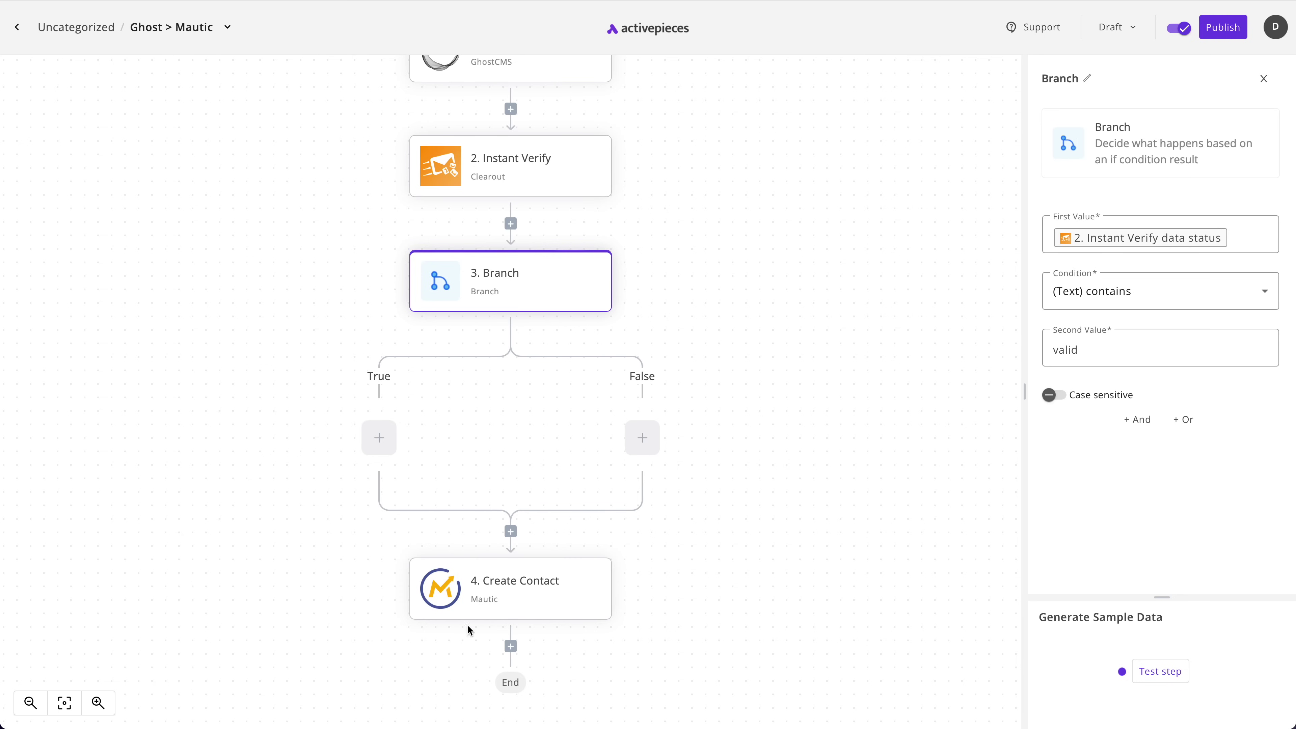
Move Create Contact onto the True path and publish the flow
{"action": "left_click_drag", "start_coordinate": [524, 611], "coordinate": [381, 443]}
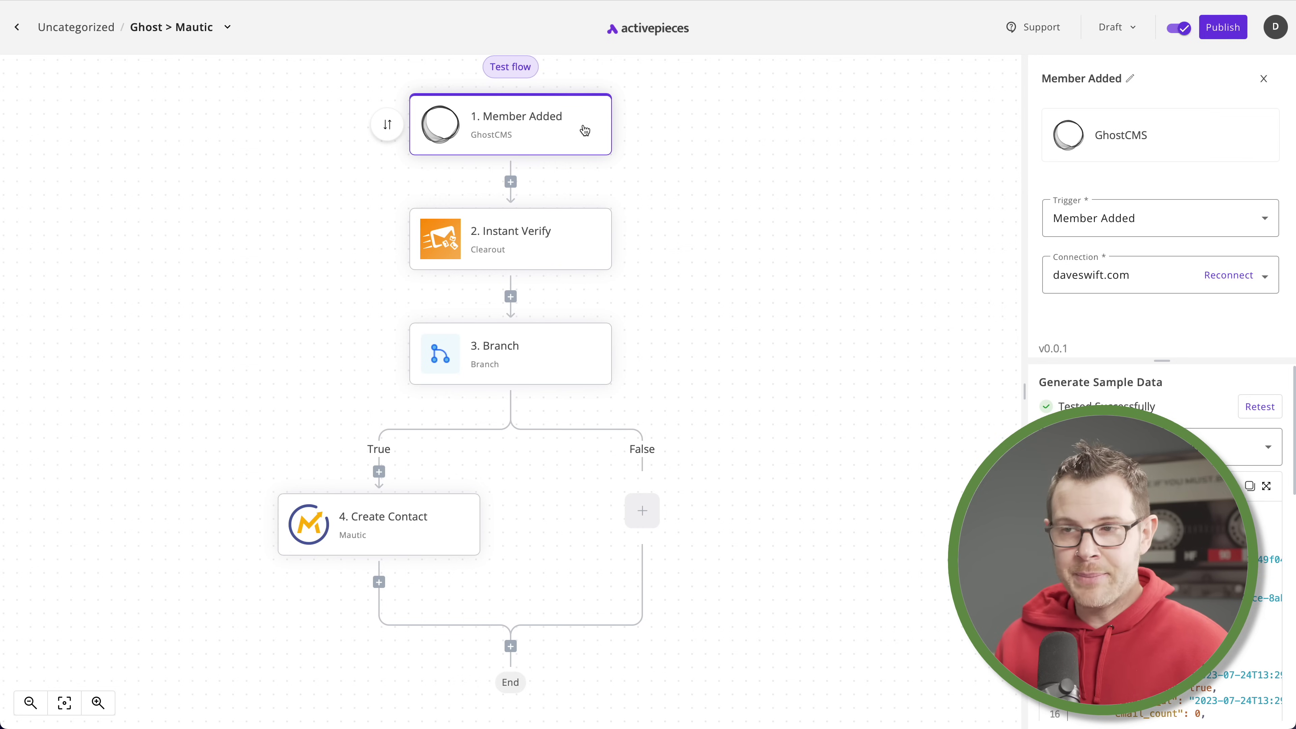
{"action": "mouse_move", "coordinate": [505, 262]}
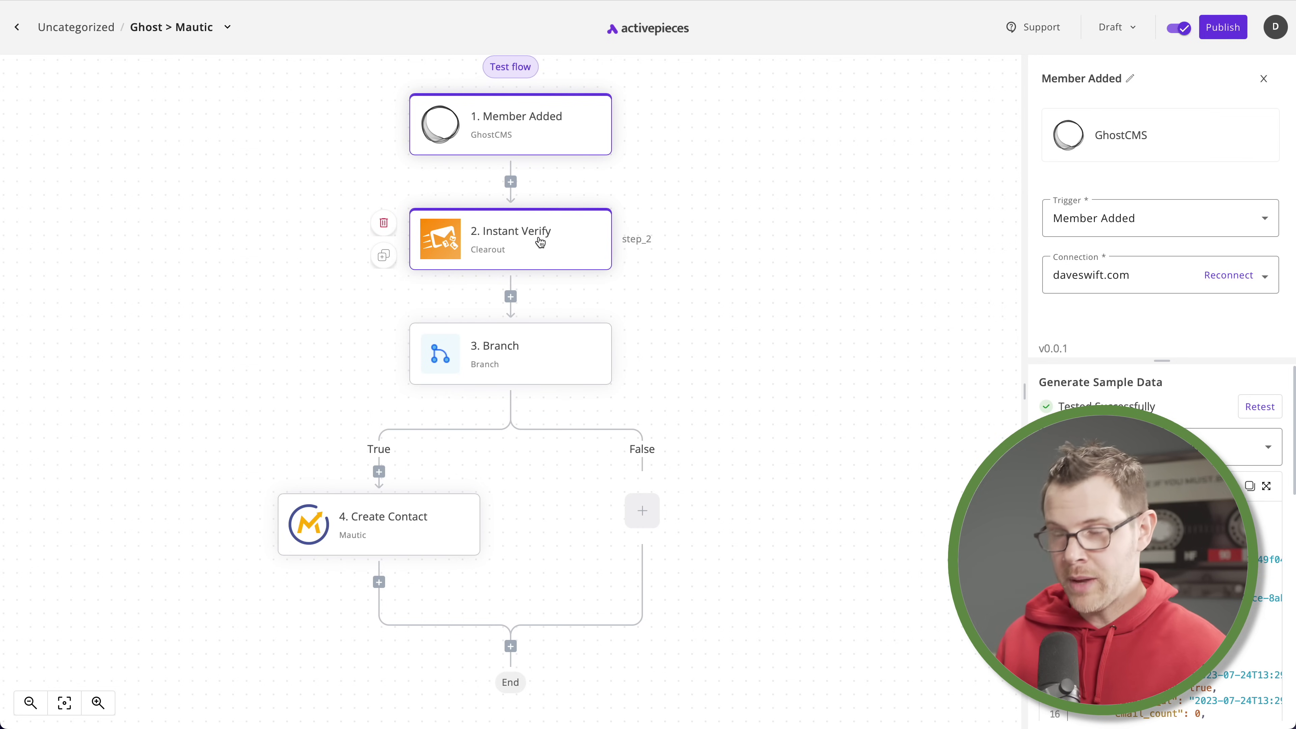
{"action": "mouse_move", "coordinate": [406, 536]}
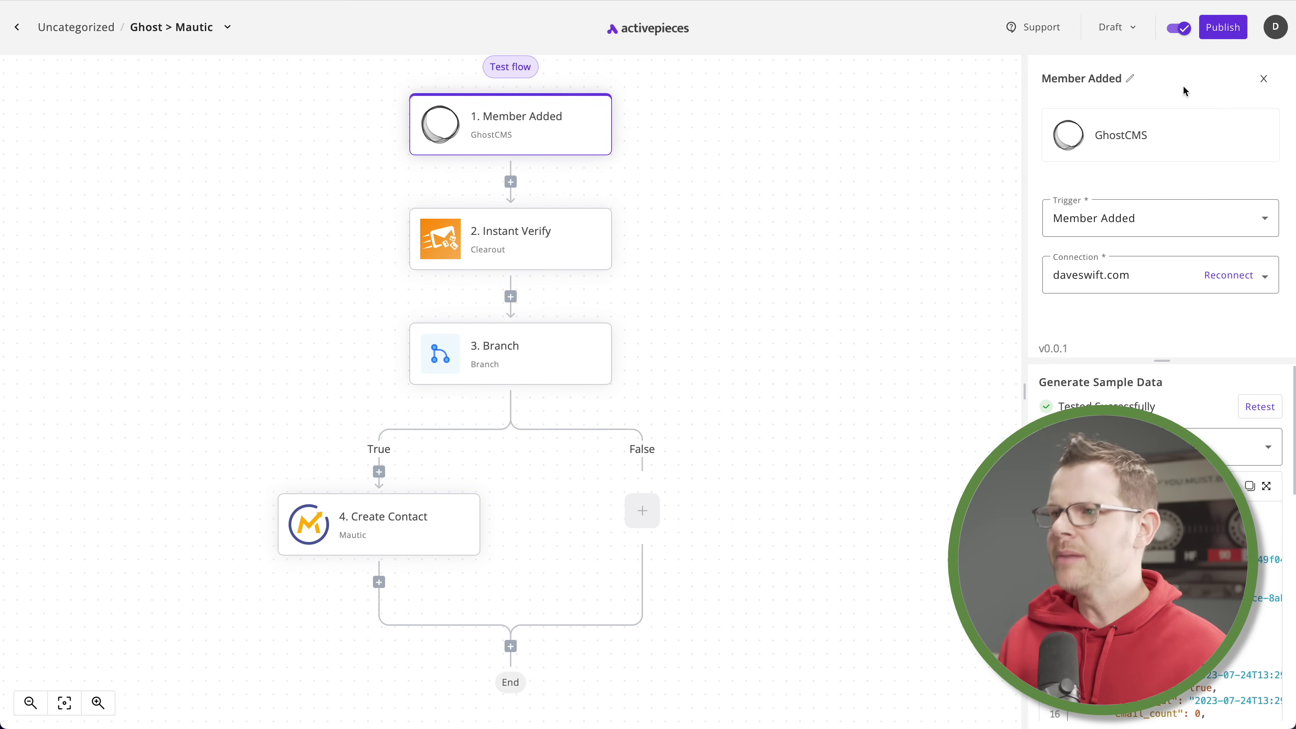
{"action": "left_click", "coordinate": [1219, 28]}
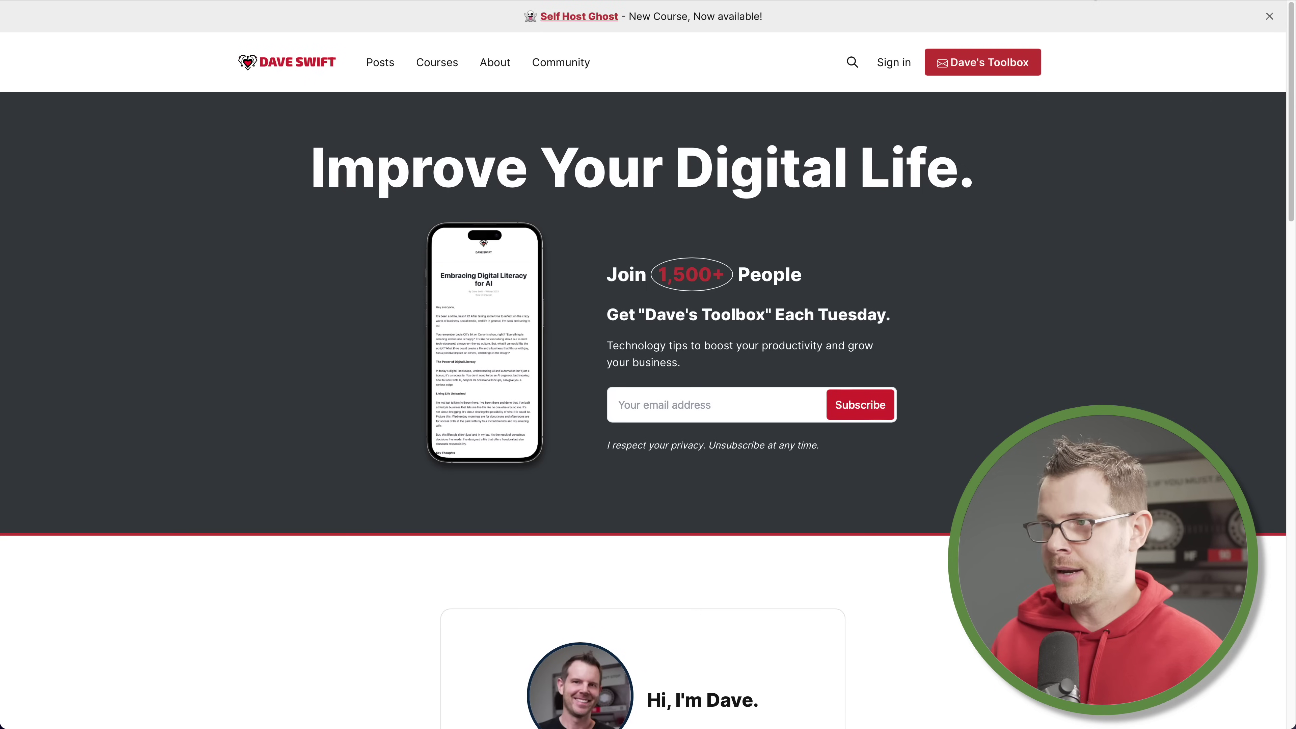
Paste a test email into the daveswift.com Subscribe field, submit it, and confirm the signup from the email
{"action": "key", "text": "ctrl+v"}
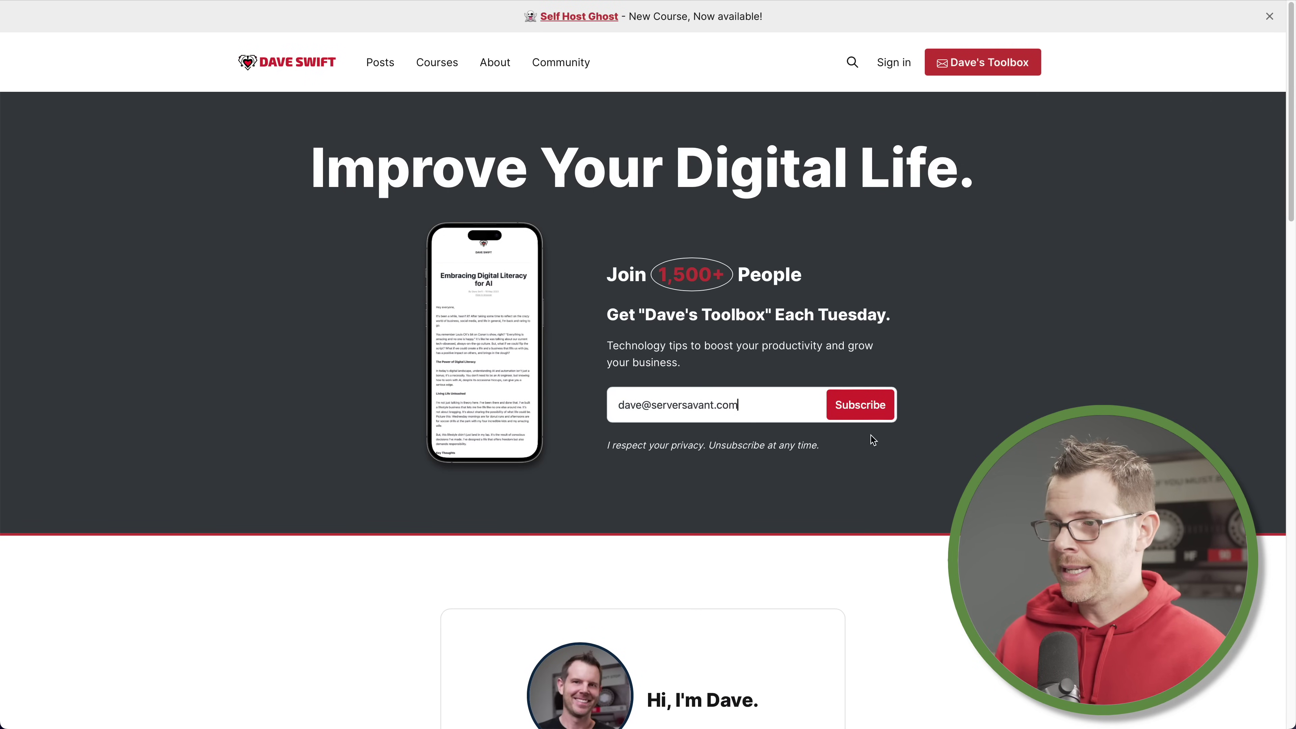
{"action": "left_click", "coordinate": [874, 413]}
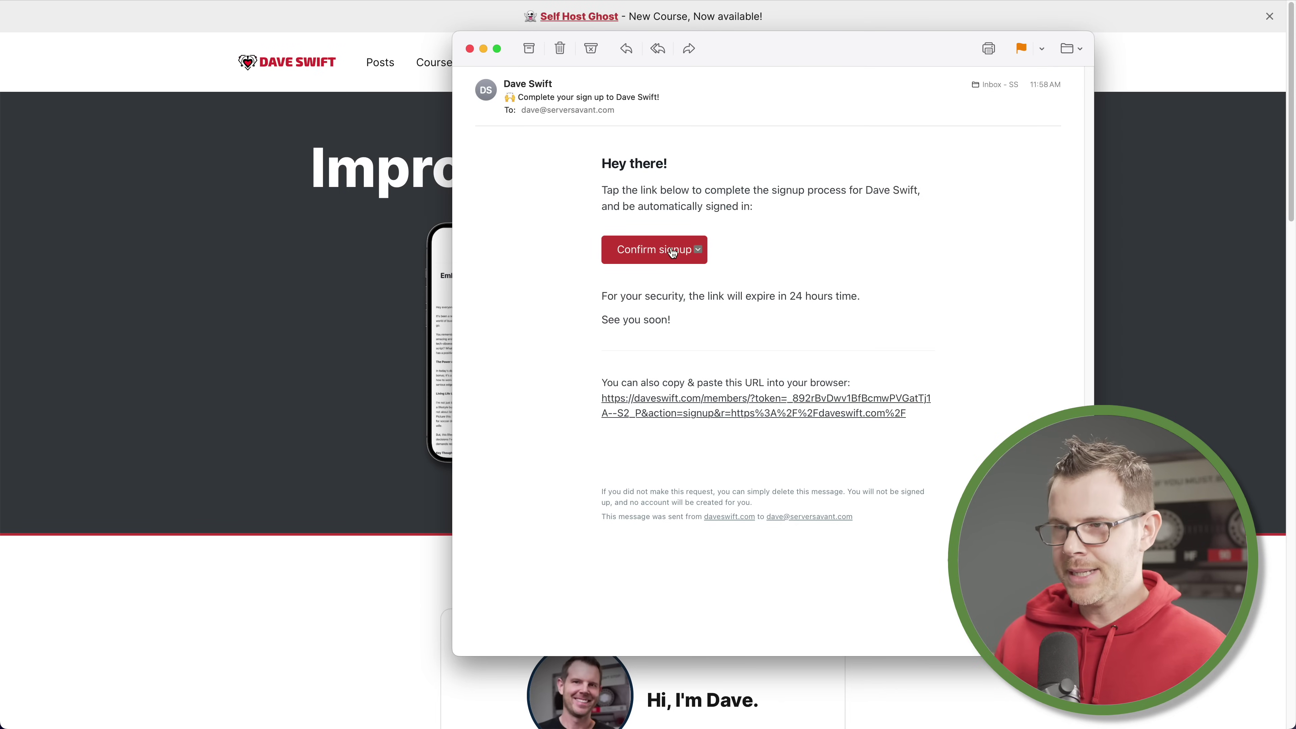
{"action": "left_click", "coordinate": [673, 254]}
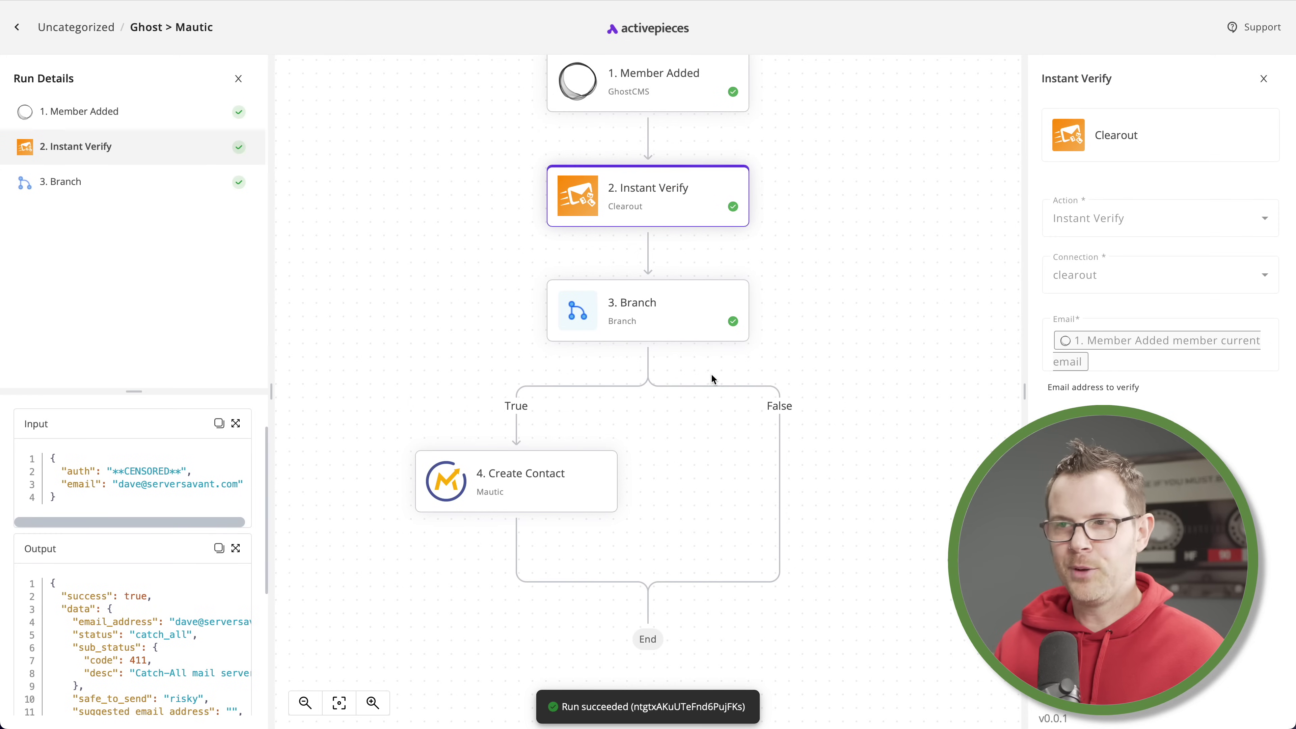
{"action": "scroll", "coordinate": [711, 372], "scroll_direction": "up", "scroll_amount": 5}
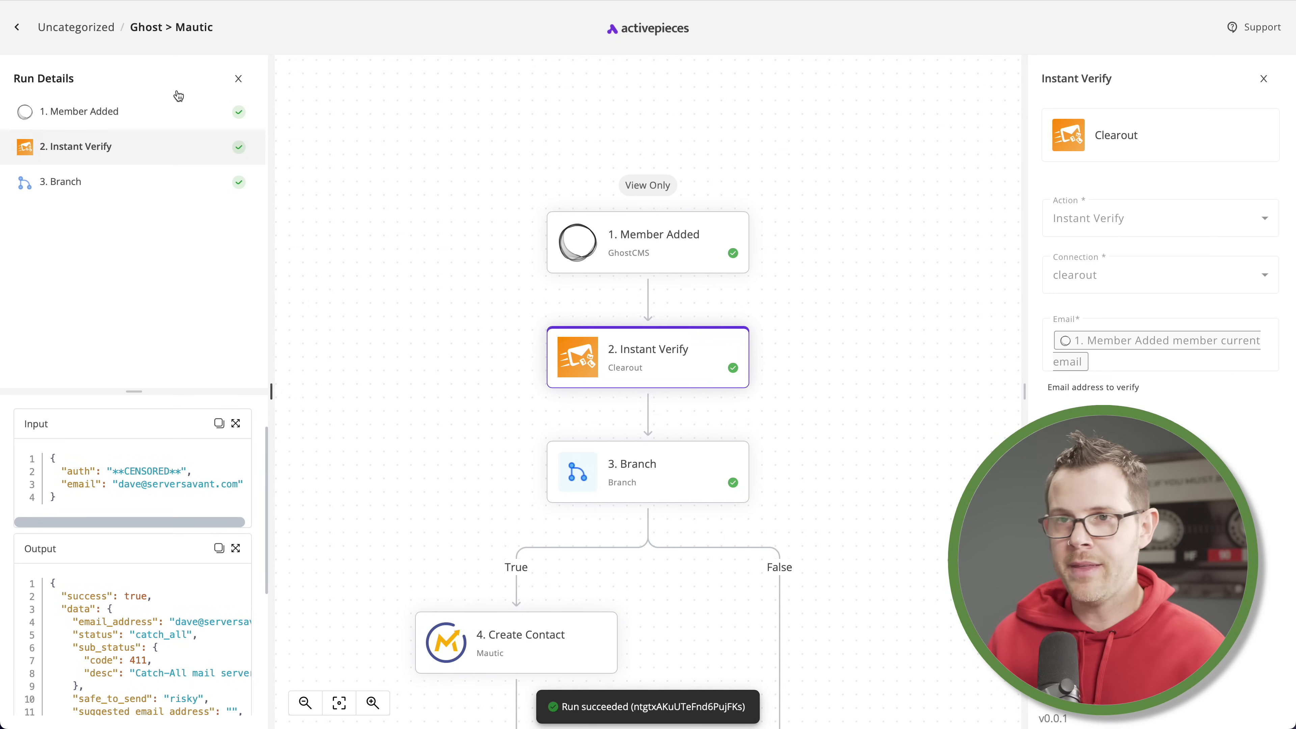
In Ghost > Mautic's Branch, add an Or condition: Instant Verify data status (Text) contains catch_all
{"action": "left_click", "coordinate": [17, 29]}
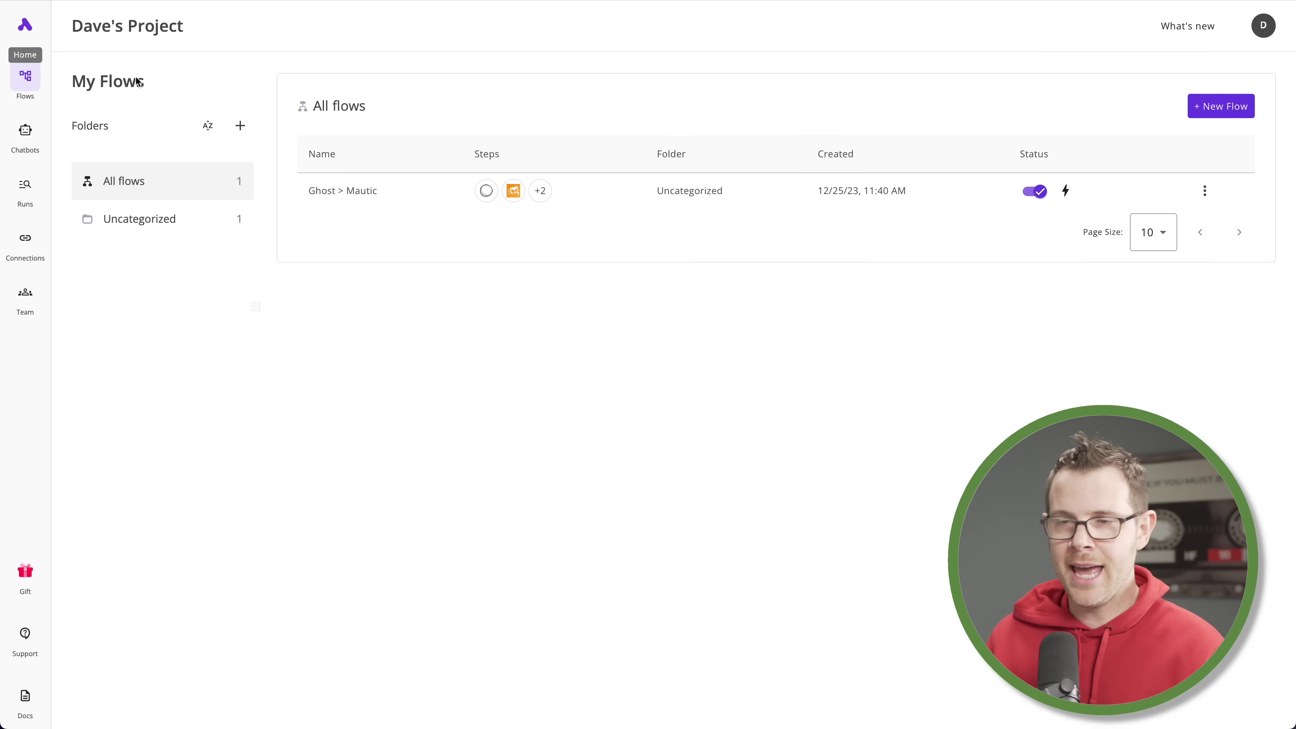
{"action": "left_click", "coordinate": [357, 191]}
{"action": "left_click", "coordinate": [516, 400]}
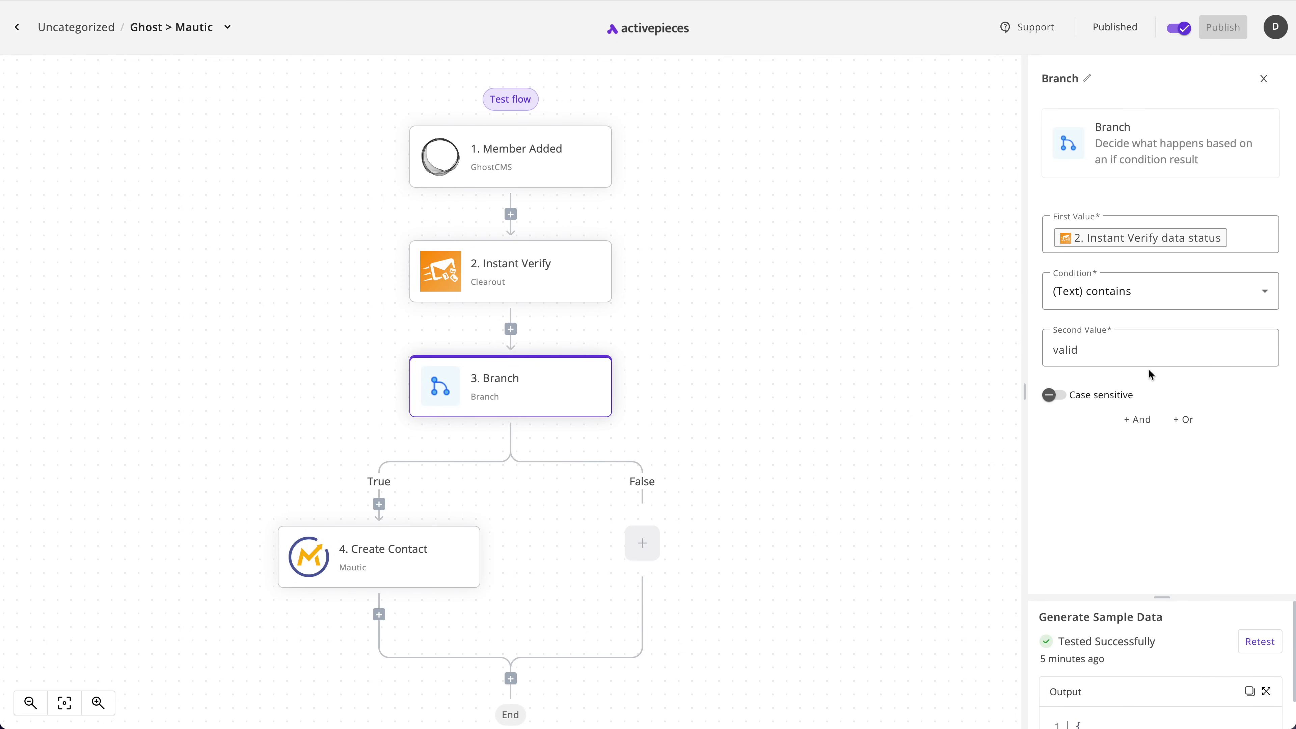
{"action": "left_click", "coordinate": [1190, 423]}
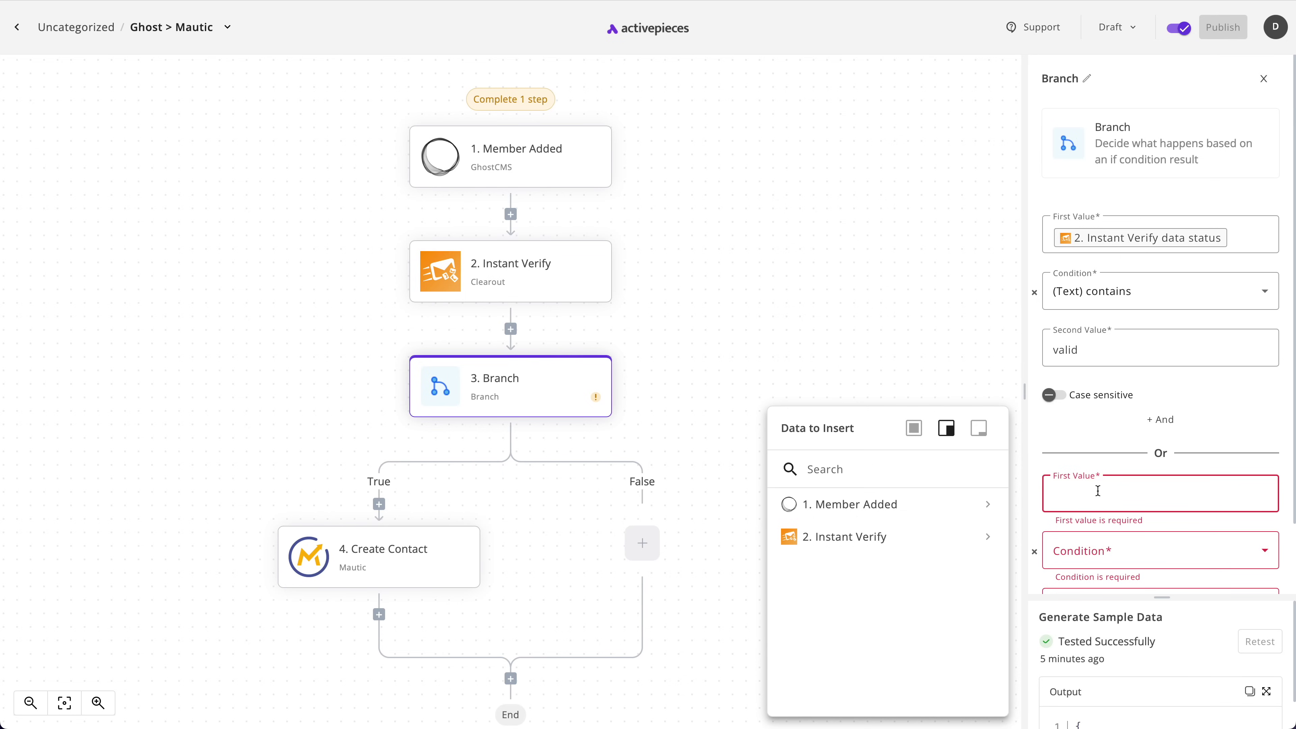
{"action": "left_click", "coordinate": [942, 537]}
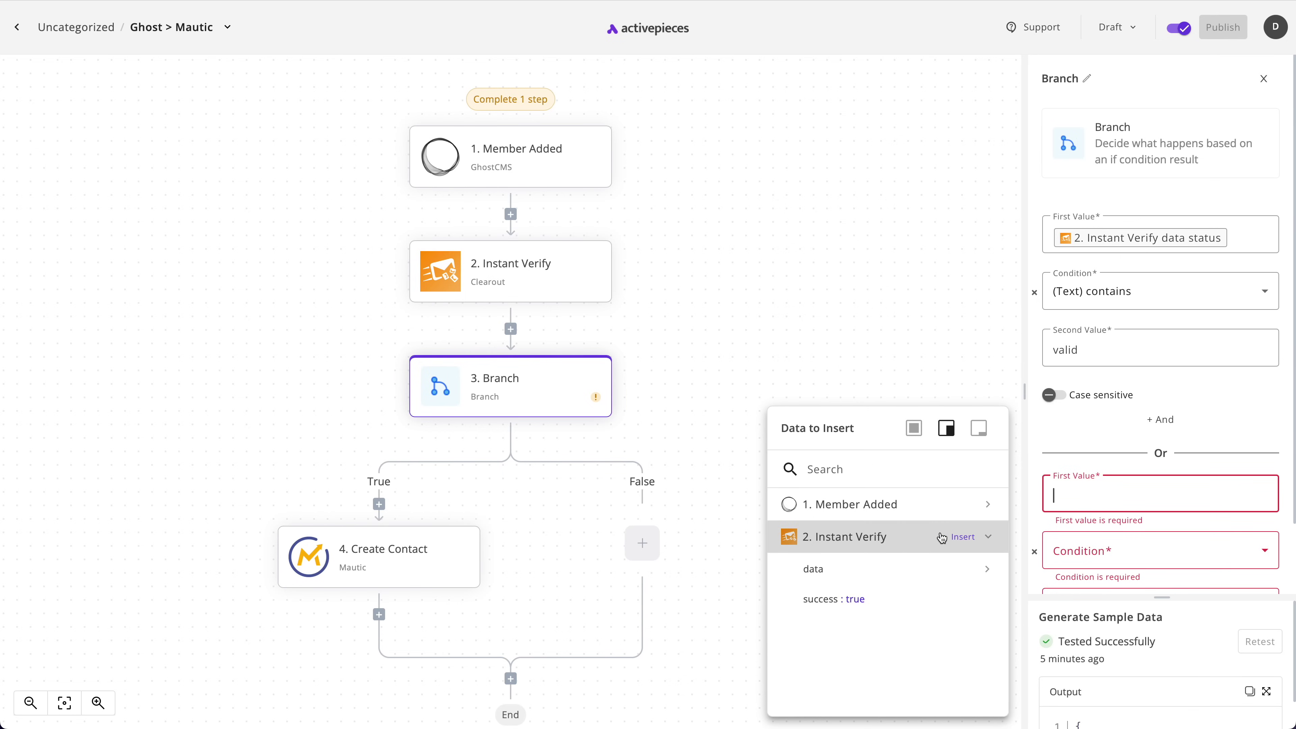
{"action": "left_click", "coordinate": [855, 577]}
{"action": "left_click", "coordinate": [867, 660]}
{"action": "scroll", "coordinate": [1171, 524], "scroll_direction": "down", "scroll_amount": 1}
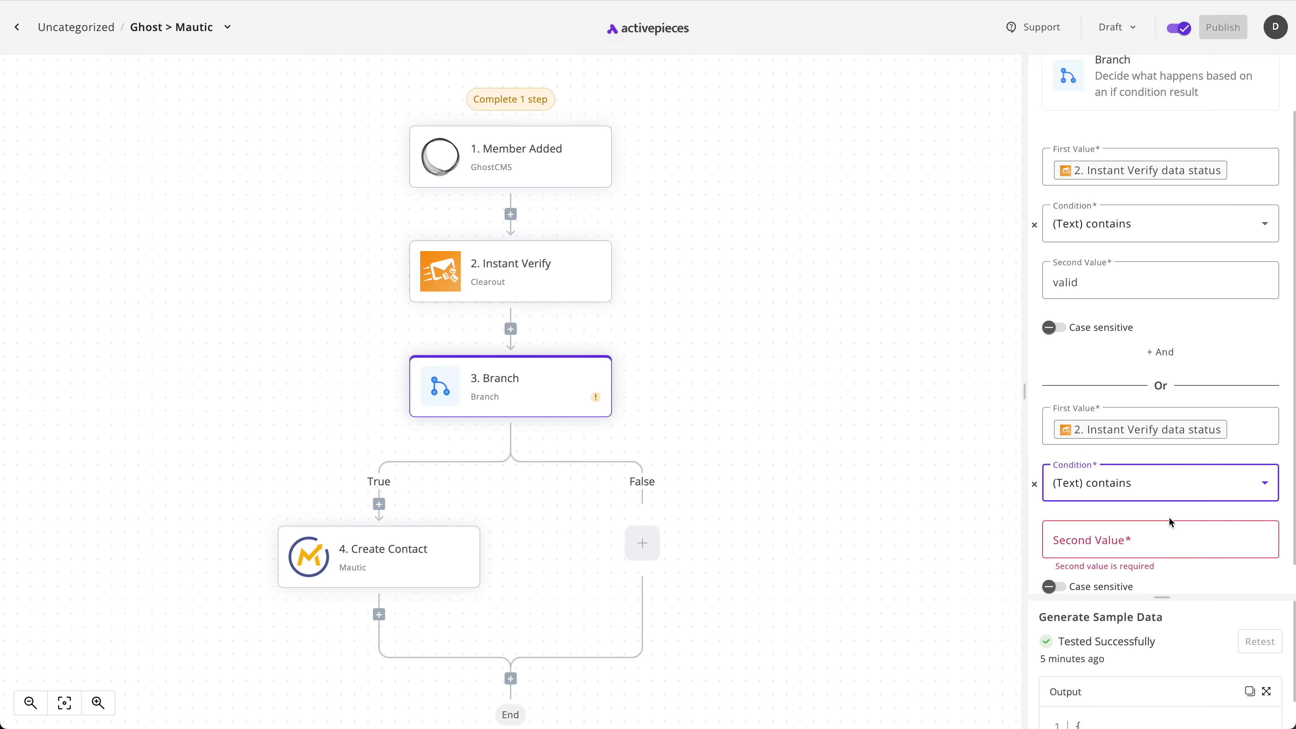
{"action": "left_click", "coordinate": [1167, 534]}
{"action": "type", "text": "catch_all"}
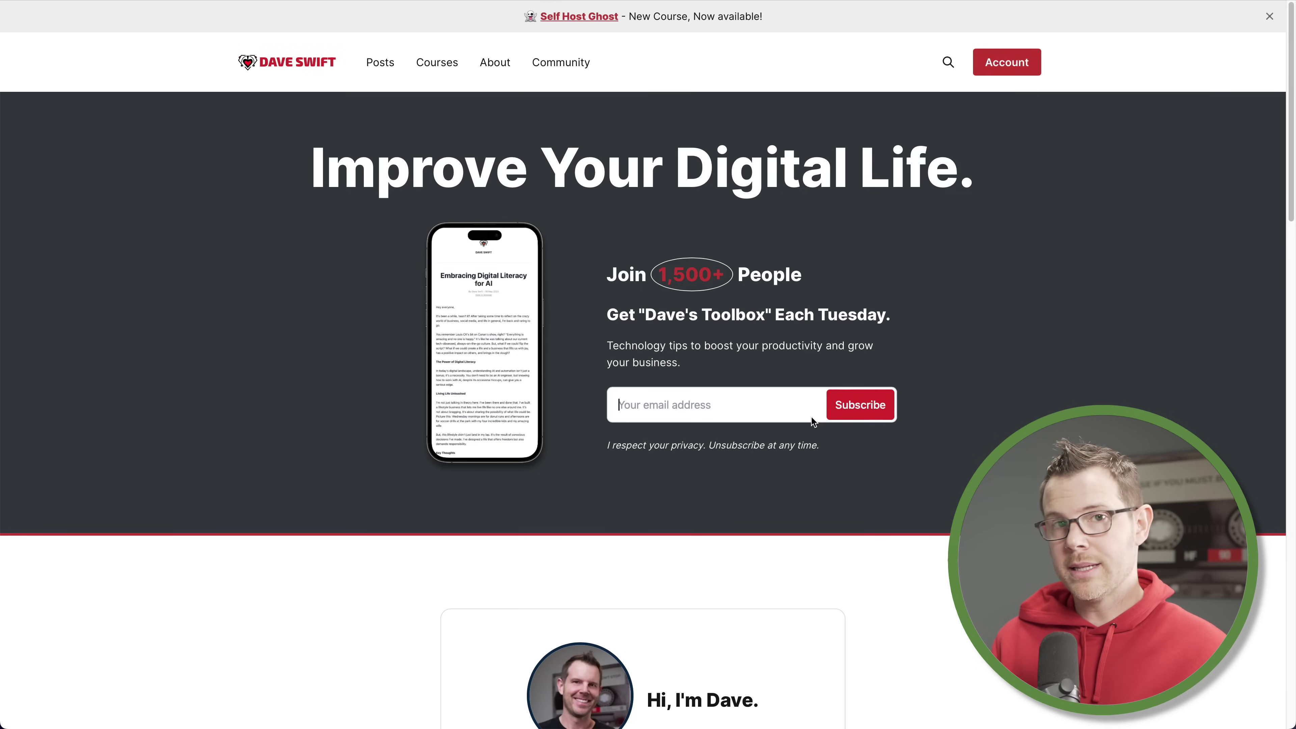
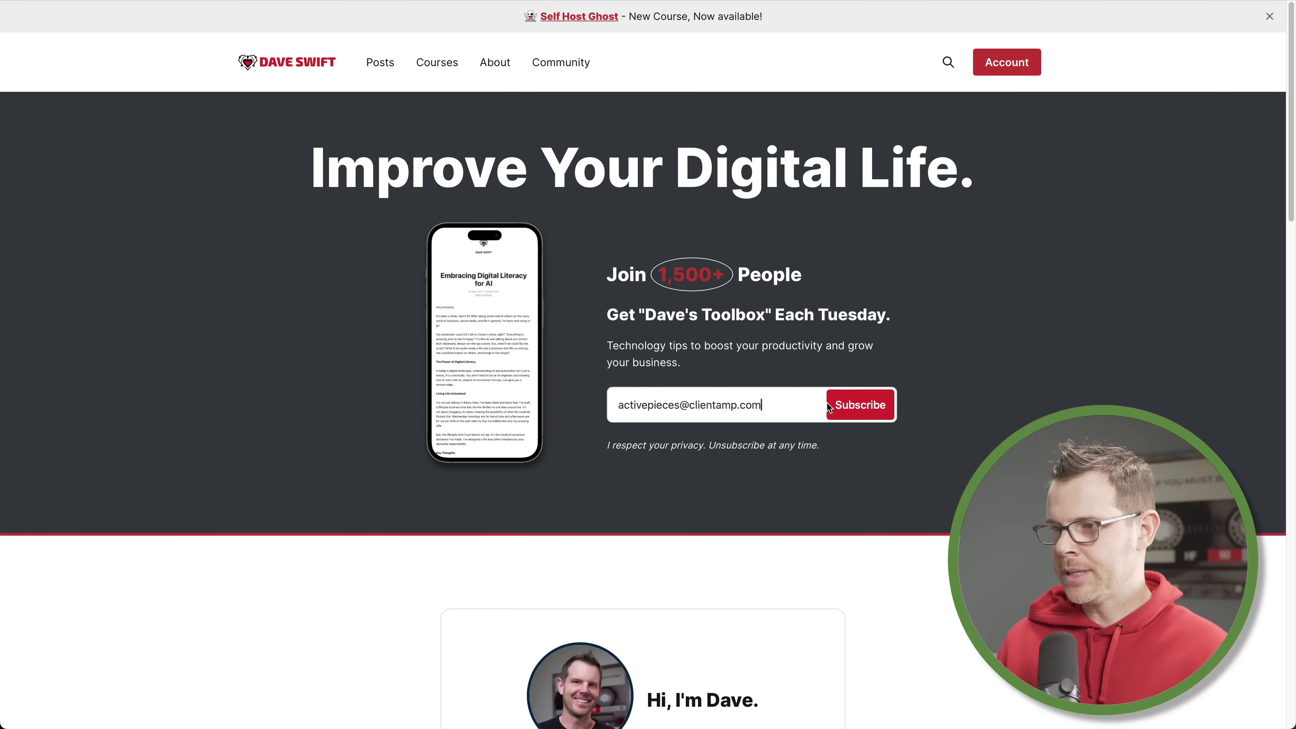
Enter a second test email address in the homepage Subscribe field and submit the signup
{"action": "left_click", "coordinate": [878, 416]}
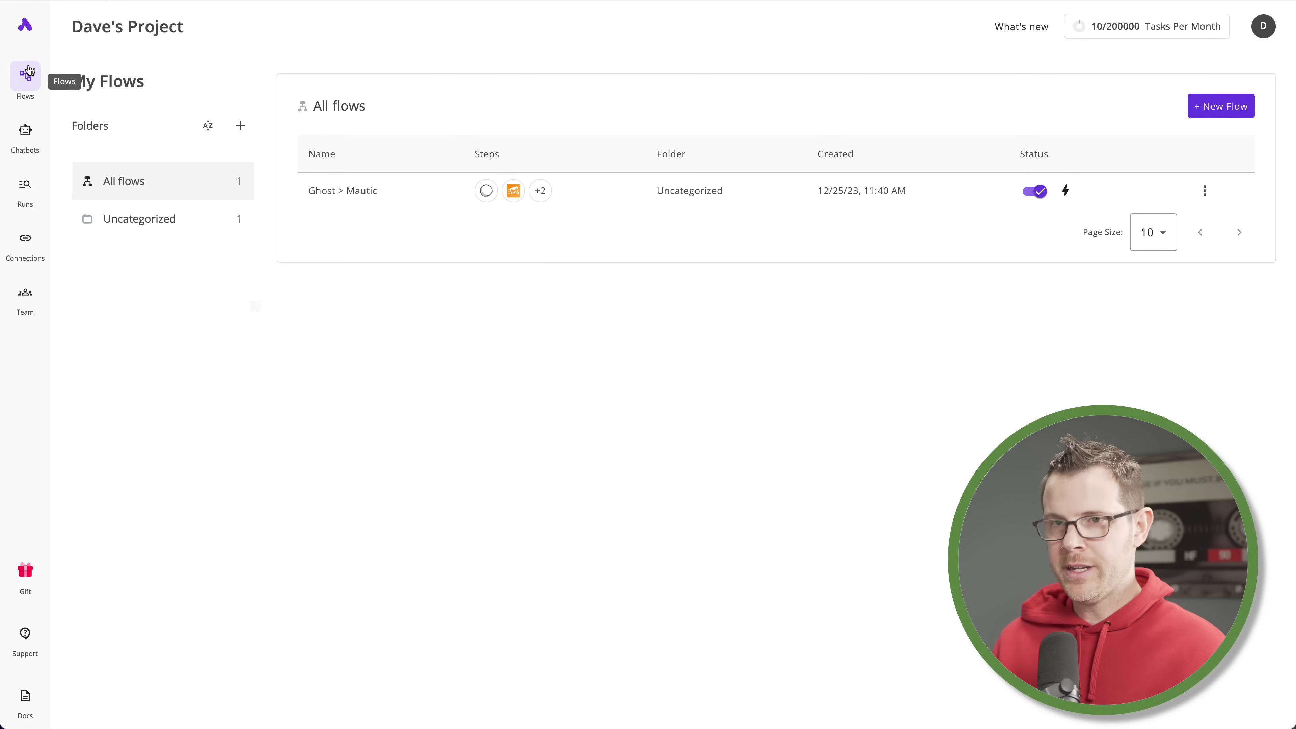
Open the latest Ghost > Mautic run and inspect the Branch conditions and the Create Contact input and output
{"action": "left_click", "coordinate": [24, 203]}
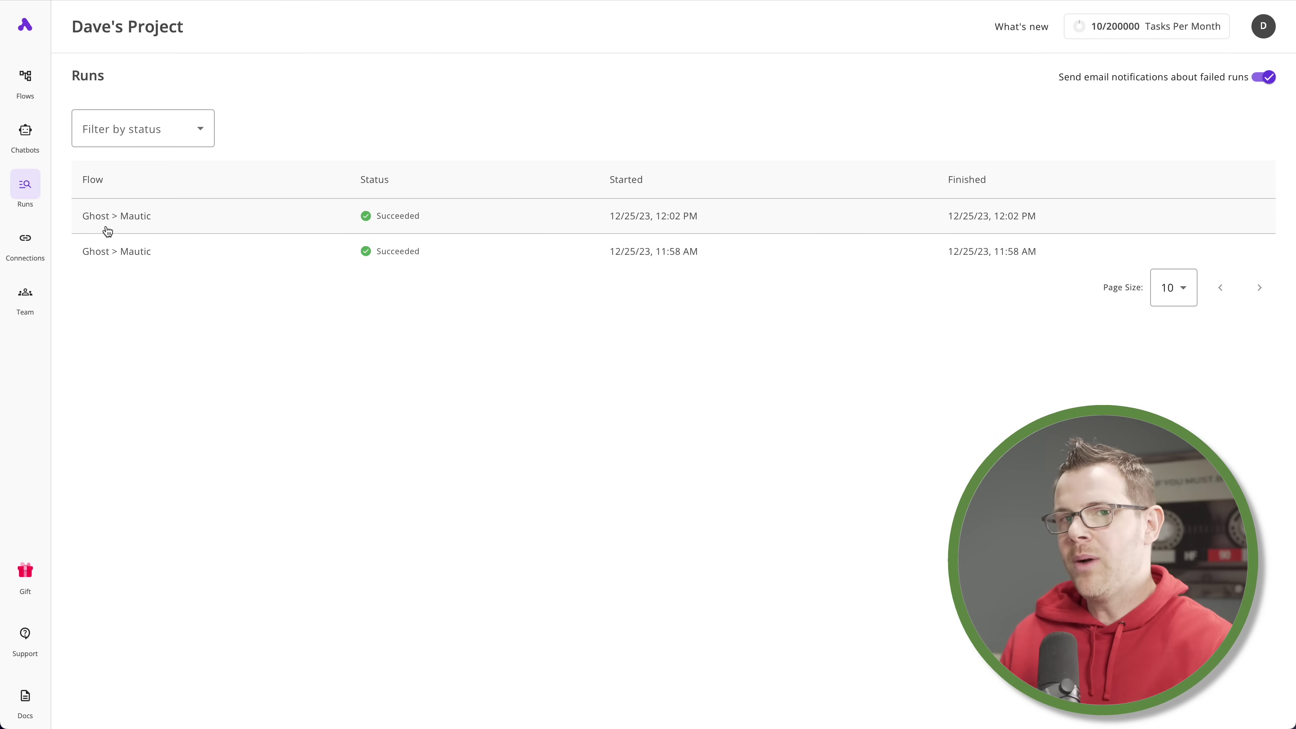
{"action": "left_click", "coordinate": [139, 223]}
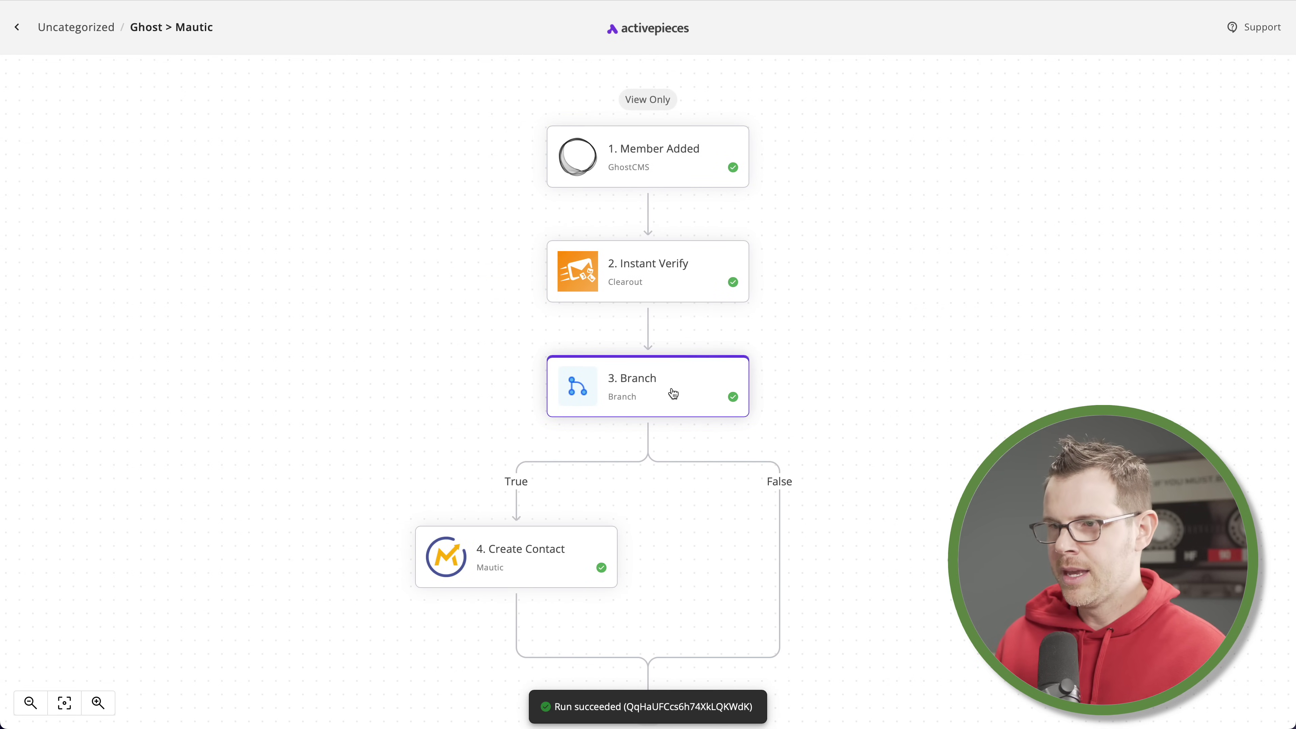
{"action": "left_click", "coordinate": [688, 396]}
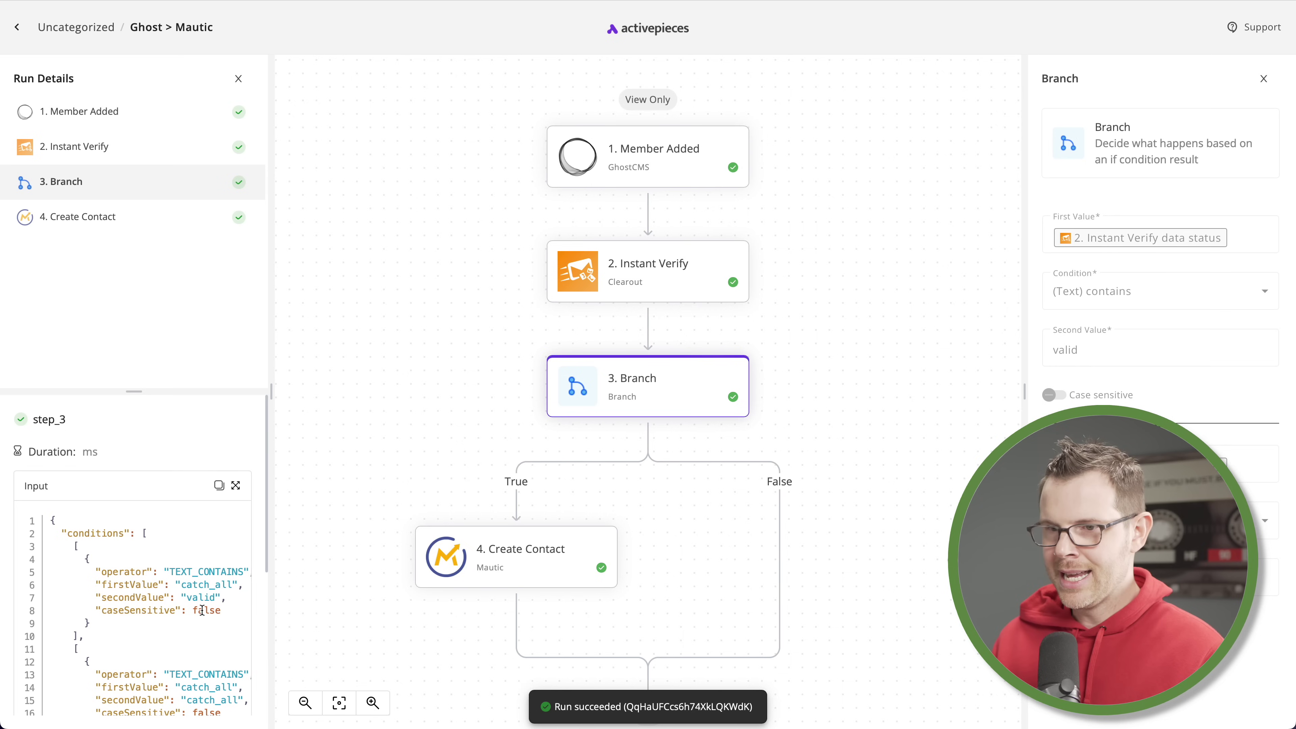
{"action": "scroll", "coordinate": [202, 611], "scroll_direction": "down", "scroll_amount": 1}
{"action": "left_click", "coordinate": [551, 567]}
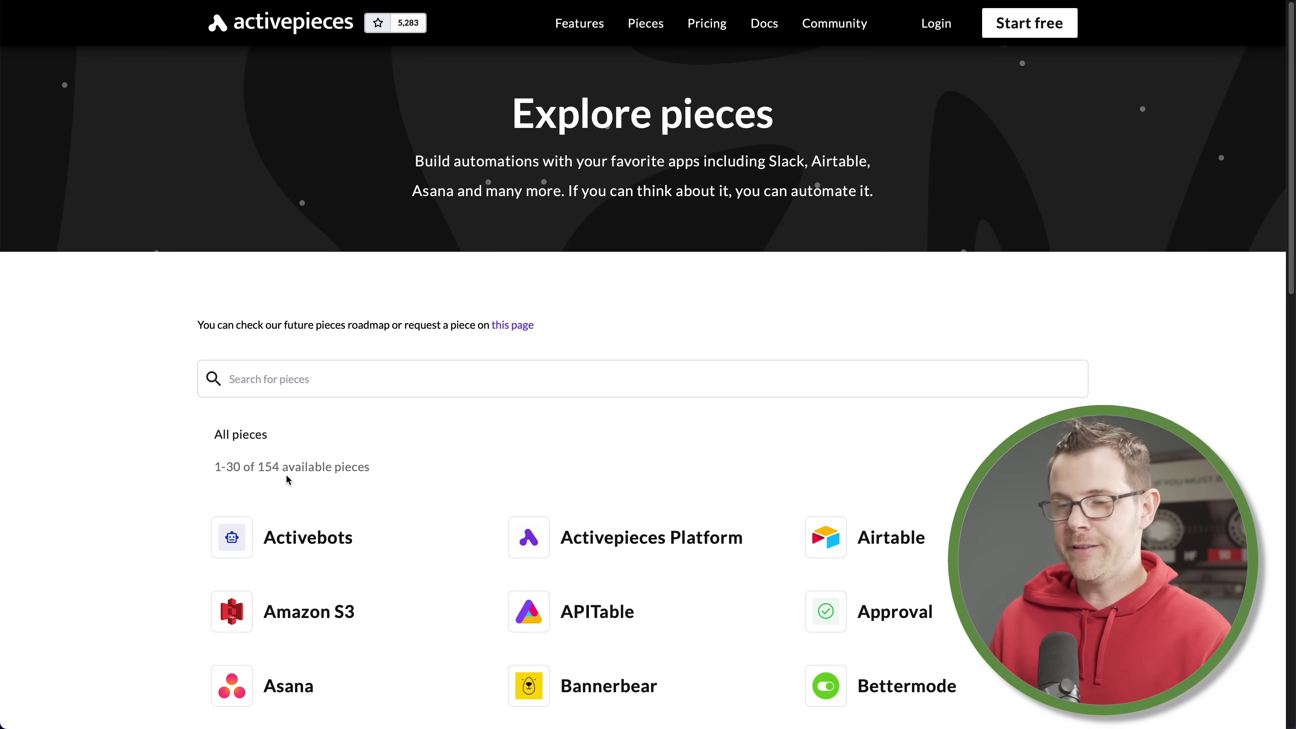
Scroll through the pieces directory and browse the Bannerbear integration page
{"action": "scroll", "coordinate": [291, 478], "scroll_direction": "down", "scroll_amount": 2}
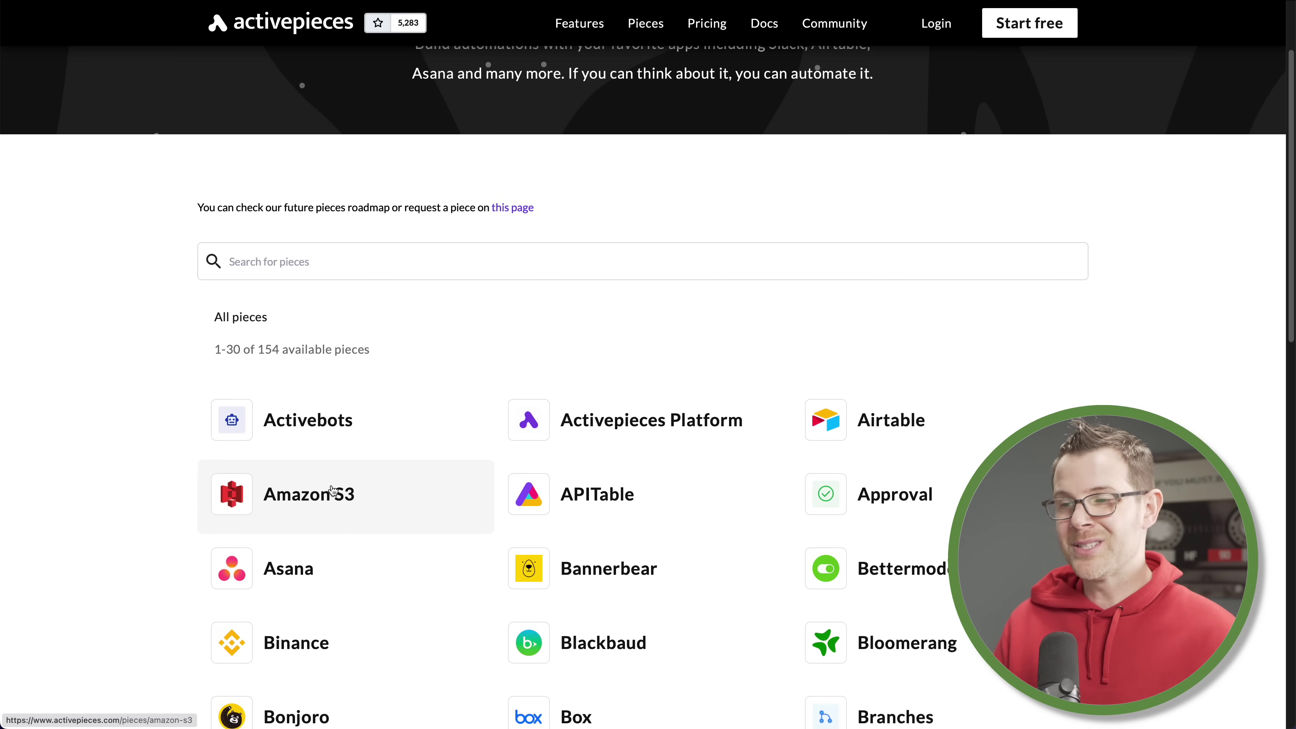
{"action": "scroll", "coordinate": [341, 492], "scroll_direction": "down", "scroll_amount": 2}
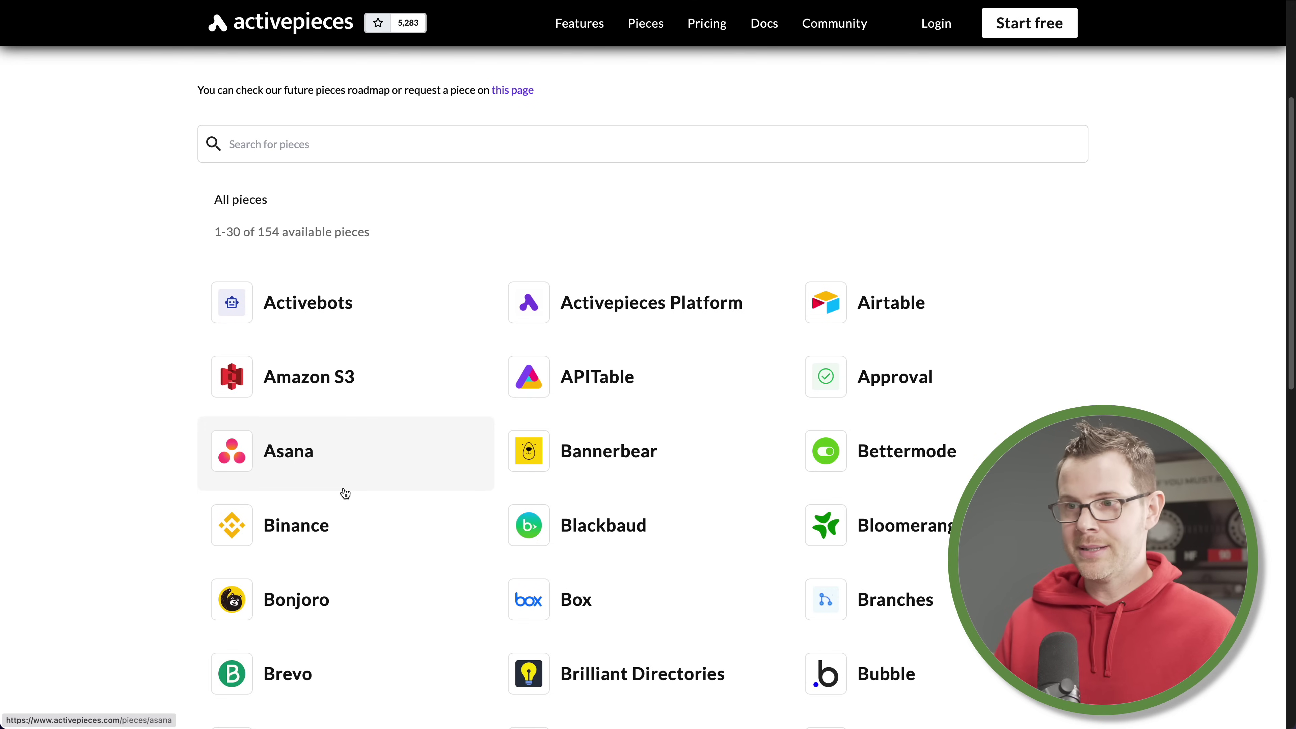
{"action": "scroll", "coordinate": [347, 492], "scroll_direction": "down", "scroll_amount": 1}
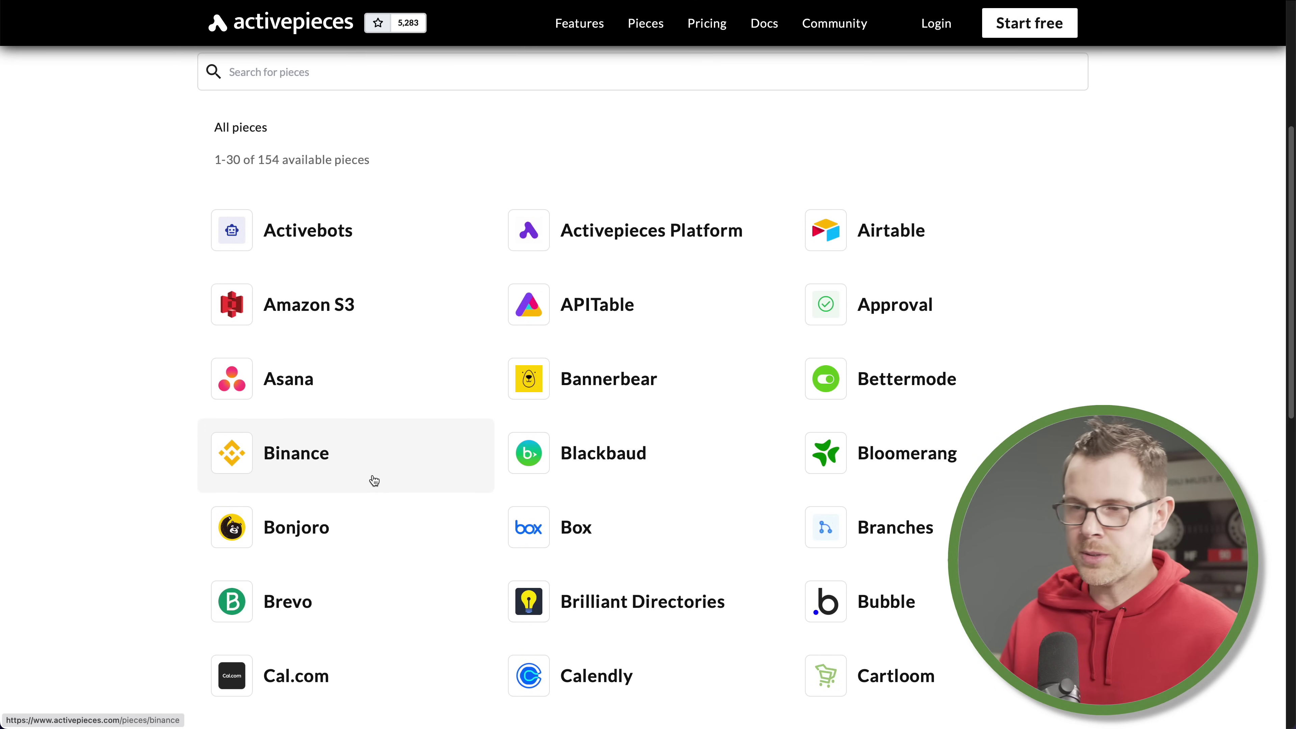
{"action": "left_click", "coordinate": [571, 399]}
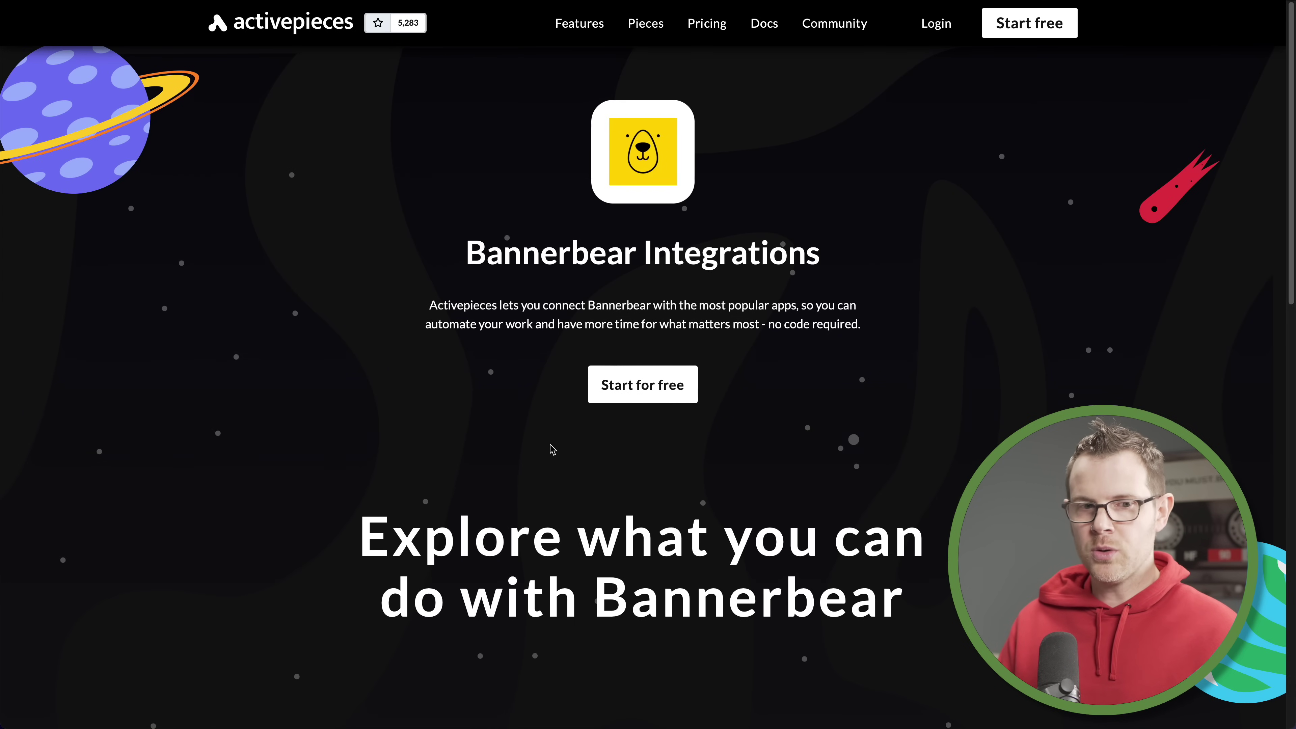
{"action": "scroll", "coordinate": [553, 451], "scroll_direction": "down", "scroll_amount": 7}
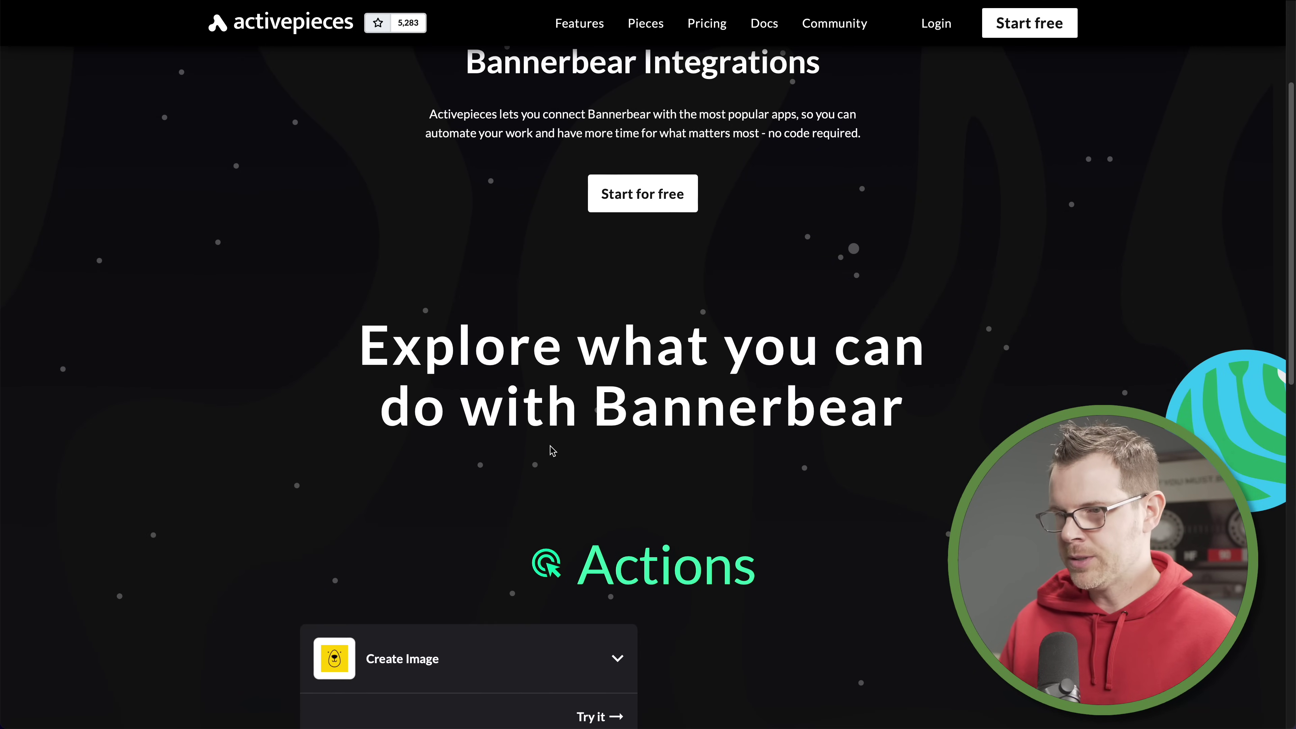
{"action": "scroll", "coordinate": [553, 450], "scroll_direction": "down", "scroll_amount": 1}
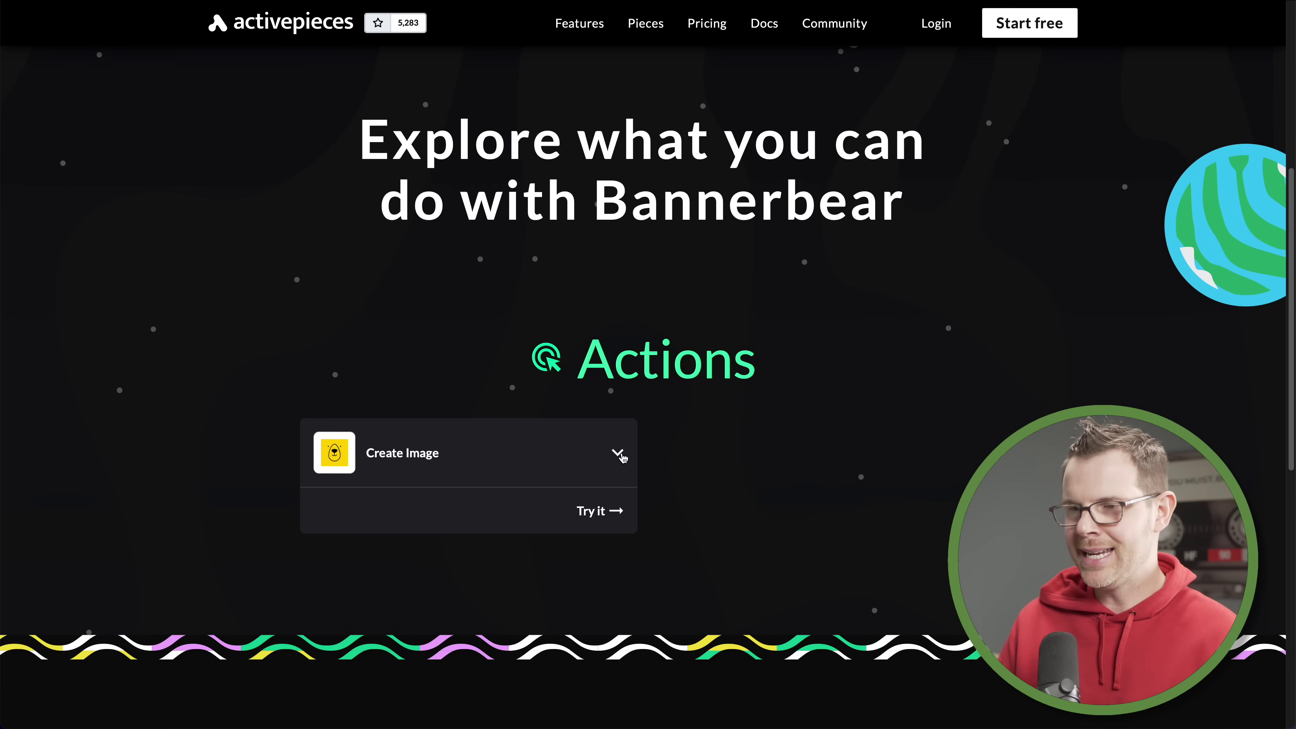
{"action": "scroll", "coordinate": [638, 459], "scroll_direction": "up", "scroll_amount": 8}
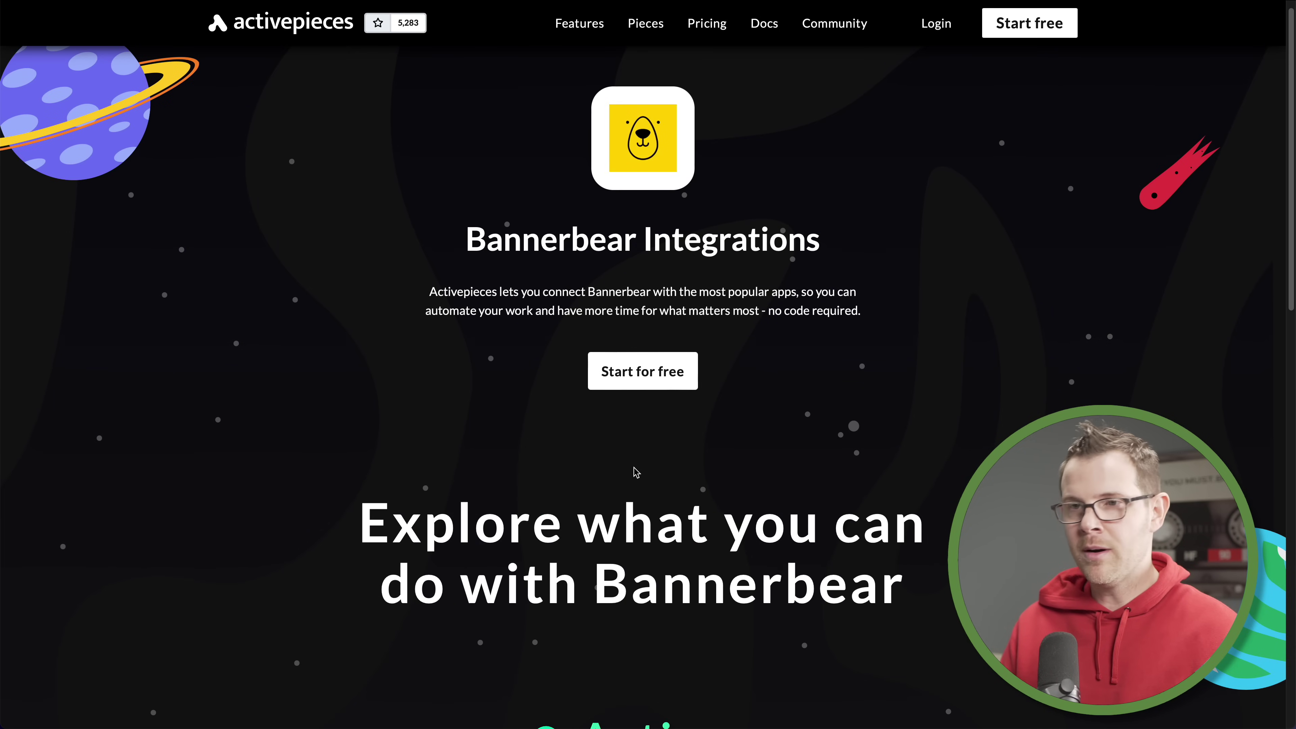
Go back to the pieces list, look over the Calendly page, and bring up the account menu
{"action": "key", "text": "alt+Left"}
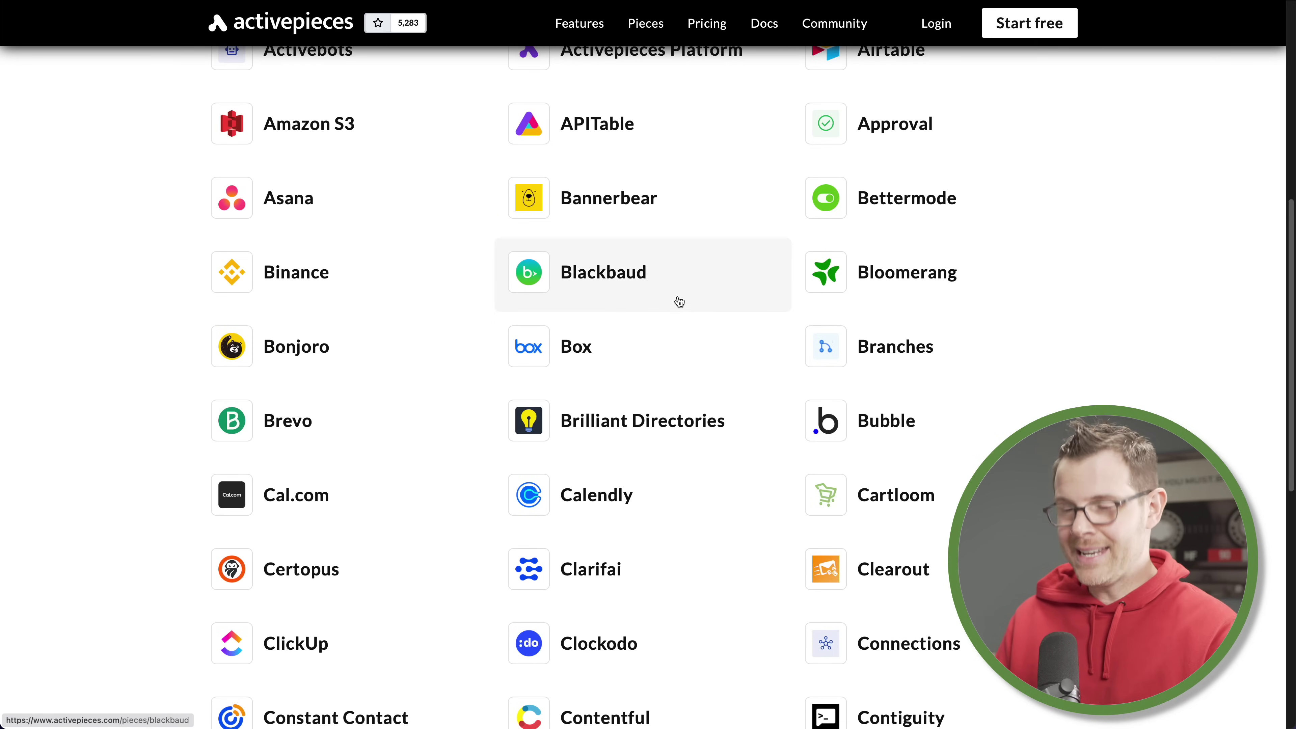
{"action": "left_click", "coordinate": [626, 499]}
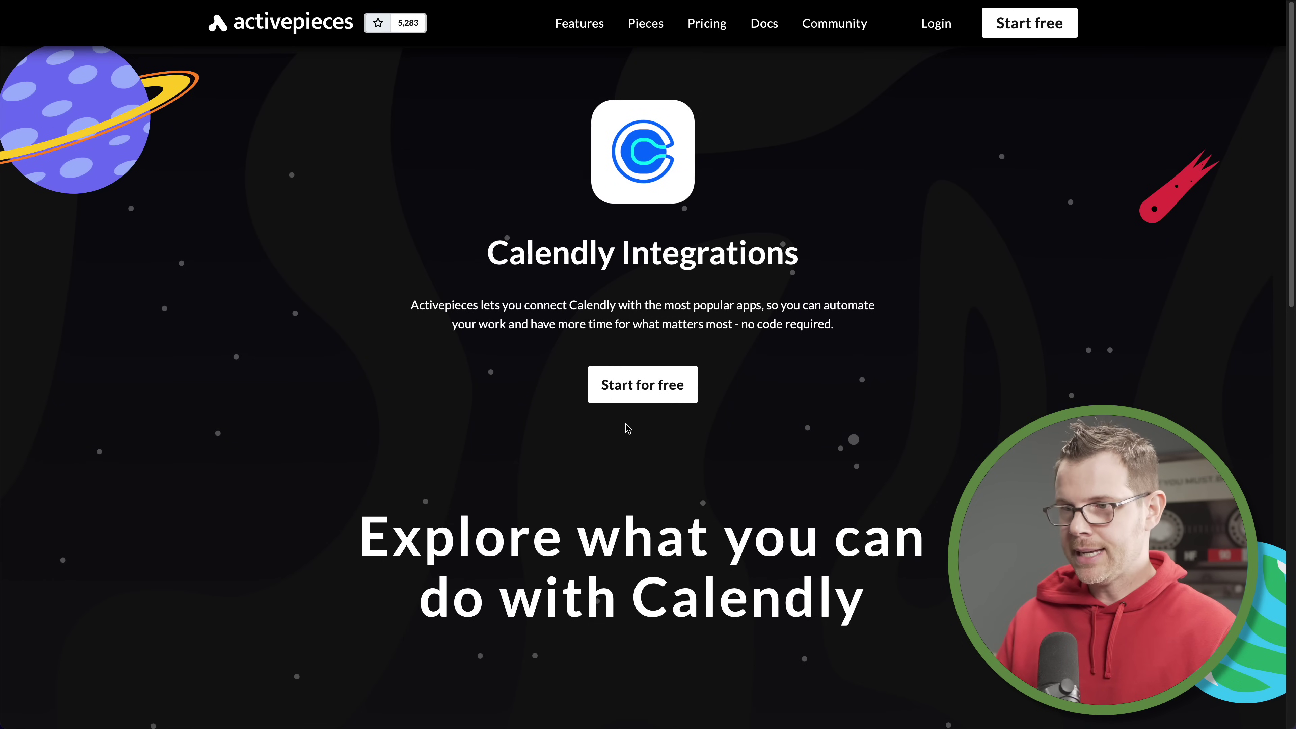
{"action": "scroll", "coordinate": [628, 428], "scroll_direction": "down", "scroll_amount": 8}
{"action": "scroll", "coordinate": [628, 428], "scroll_direction": "down", "scroll_amount": 2}
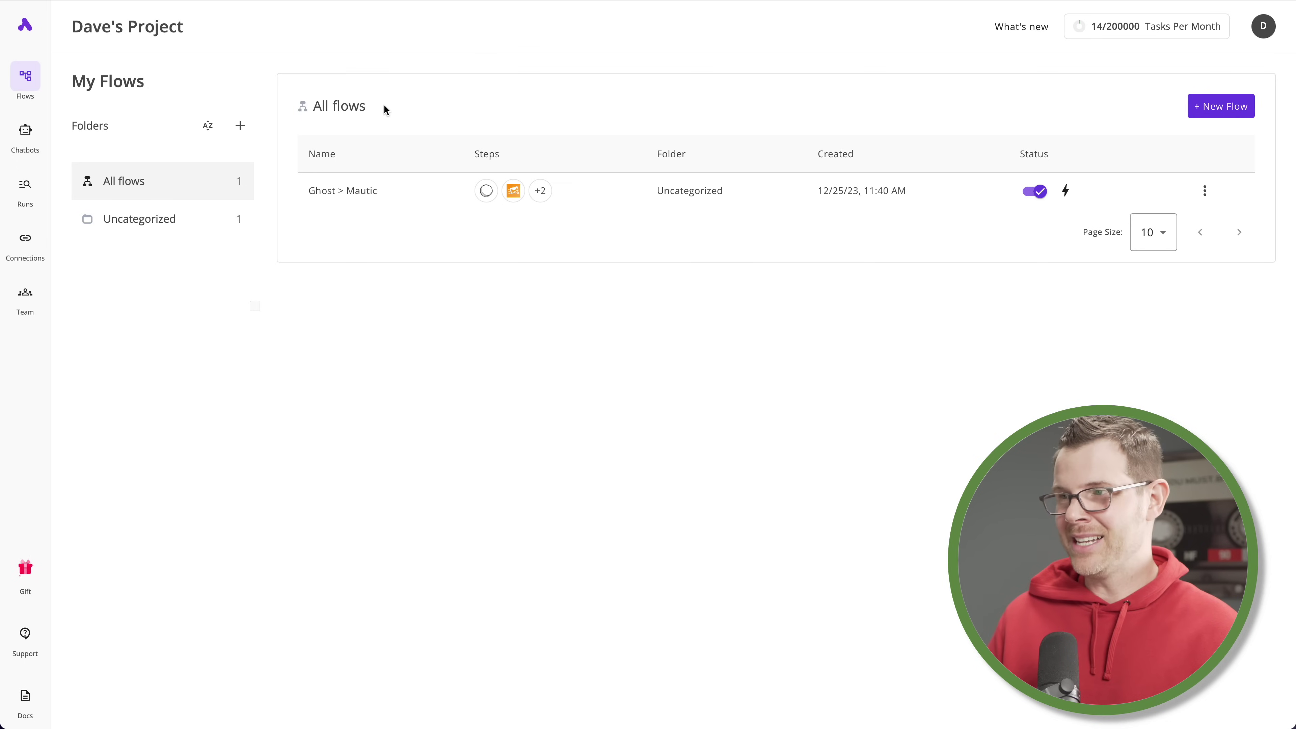
{"action": "left_click", "coordinate": [1265, 31]}
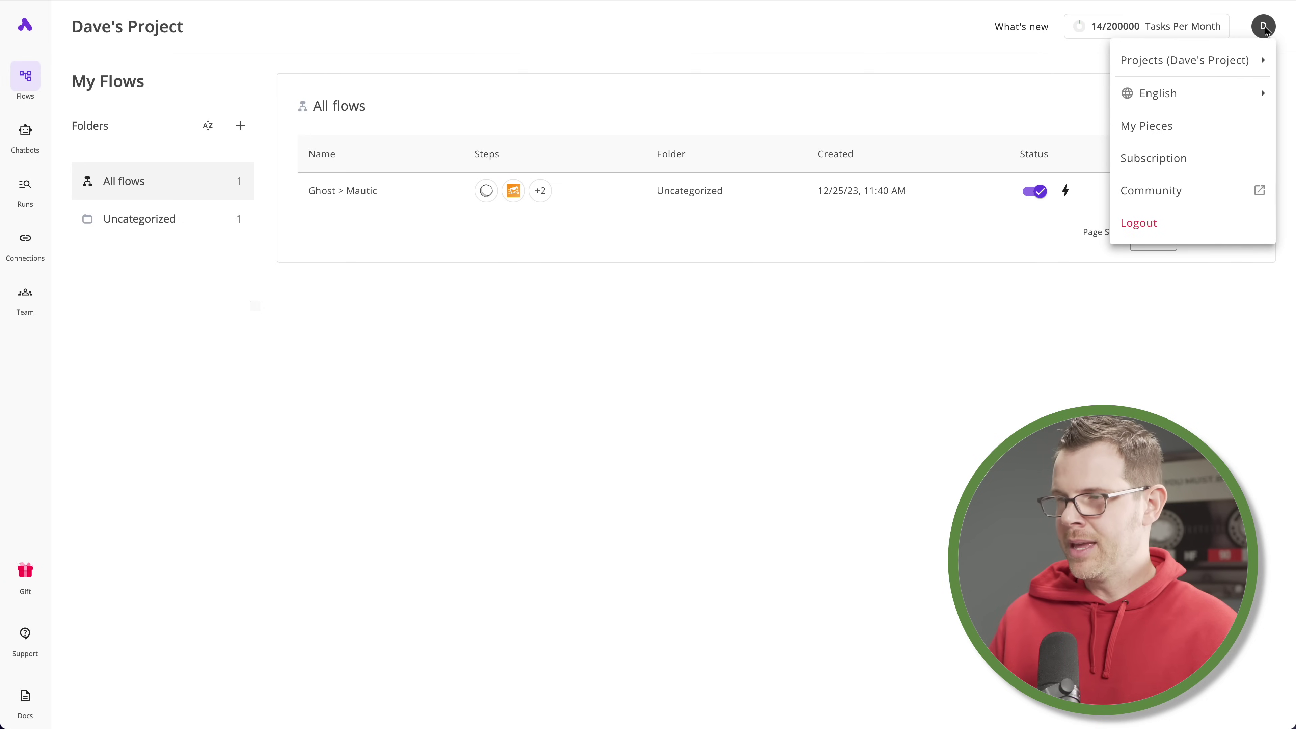
Visit My Pieces, preview the Install Piece dialog, then filter flows to the Uncategorized folder
{"action": "left_click", "coordinate": [1158, 127]}
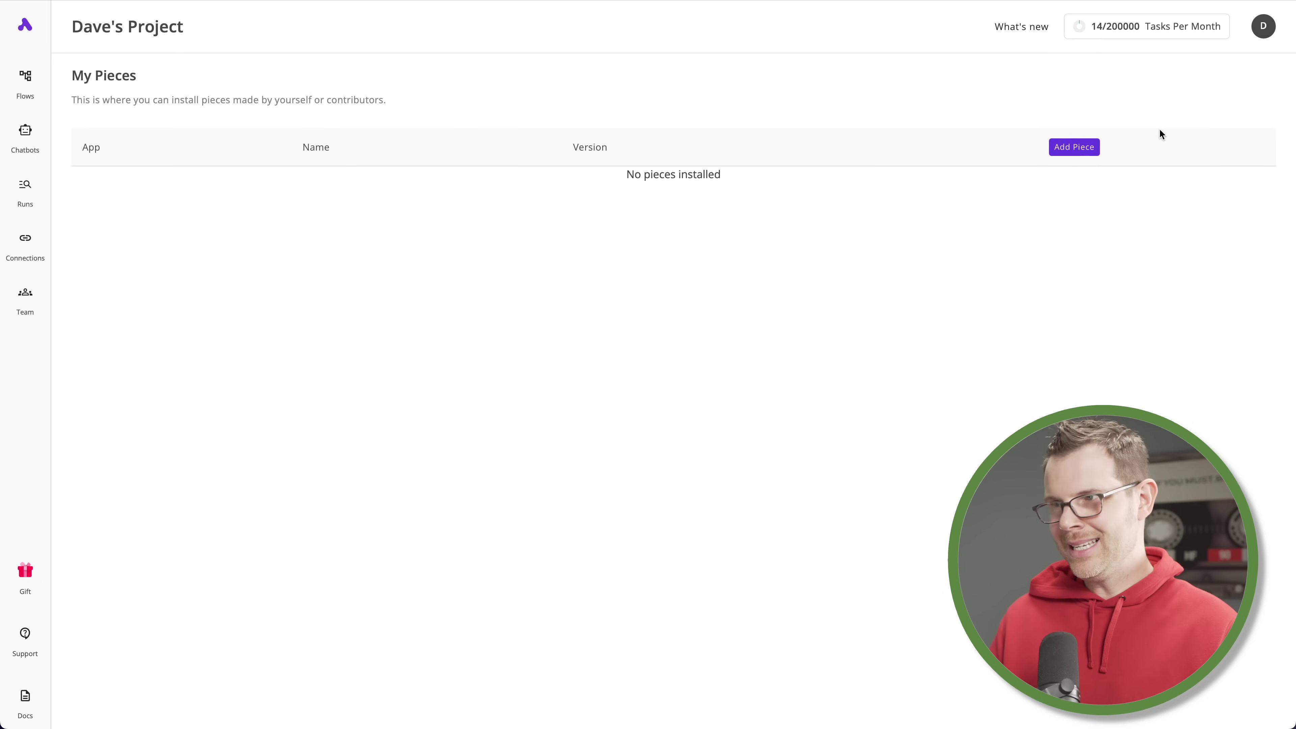
{"action": "left_click", "coordinate": [1083, 154]}
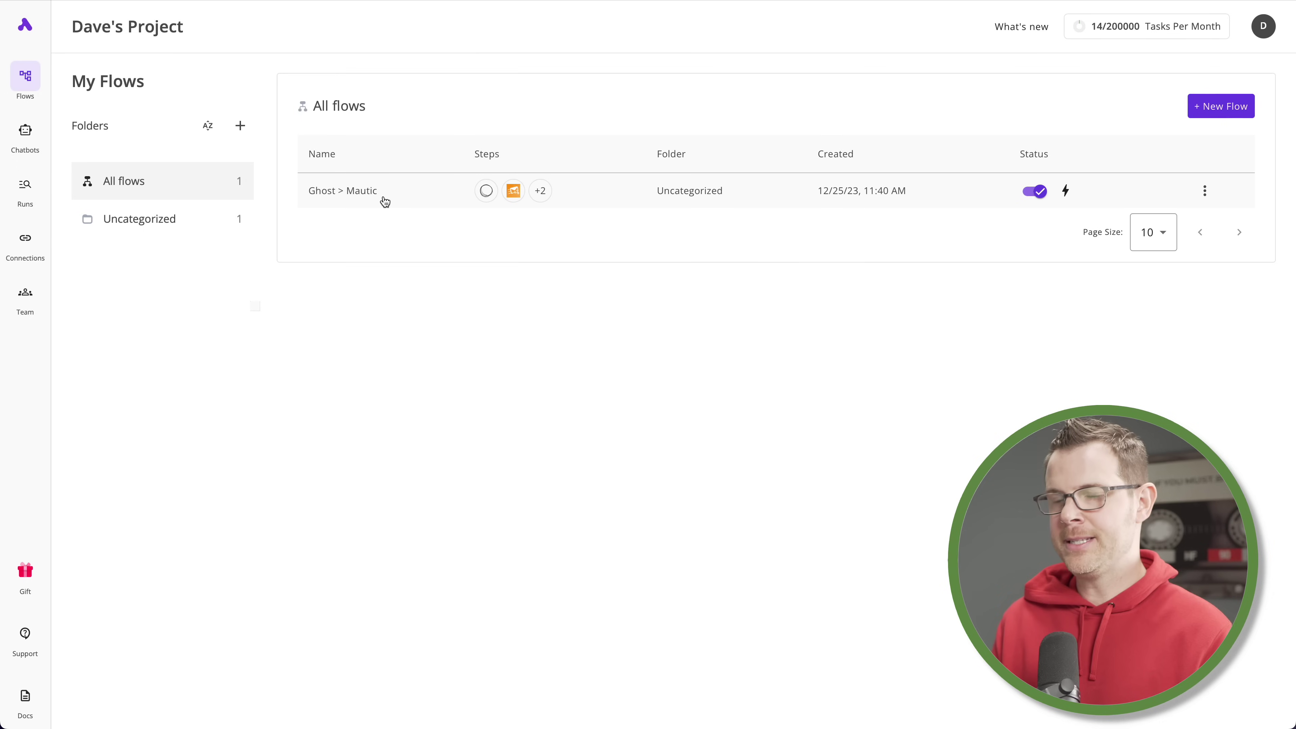
{"action": "left_click", "coordinate": [139, 218]}
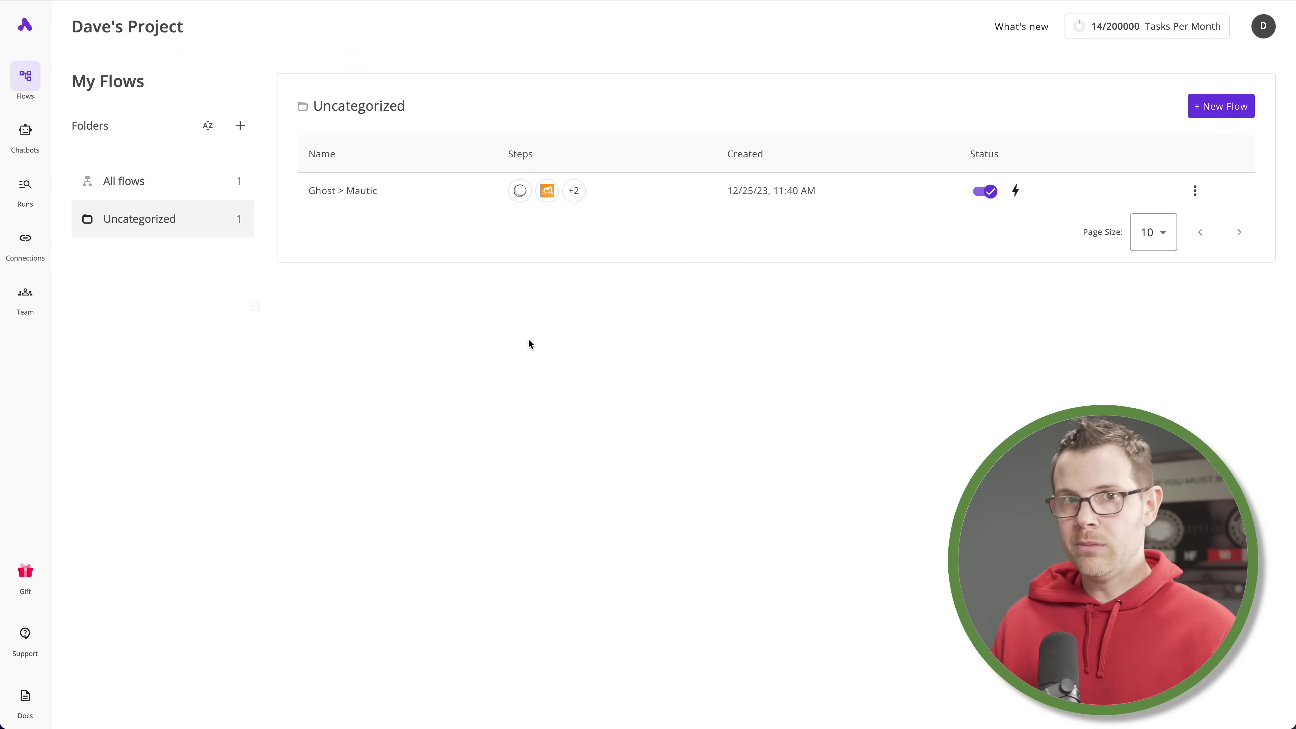
Add a Code step on the False branch of Ghost > Mautic and view its editor fullscreen
{"action": "left_click", "coordinate": [354, 196]}
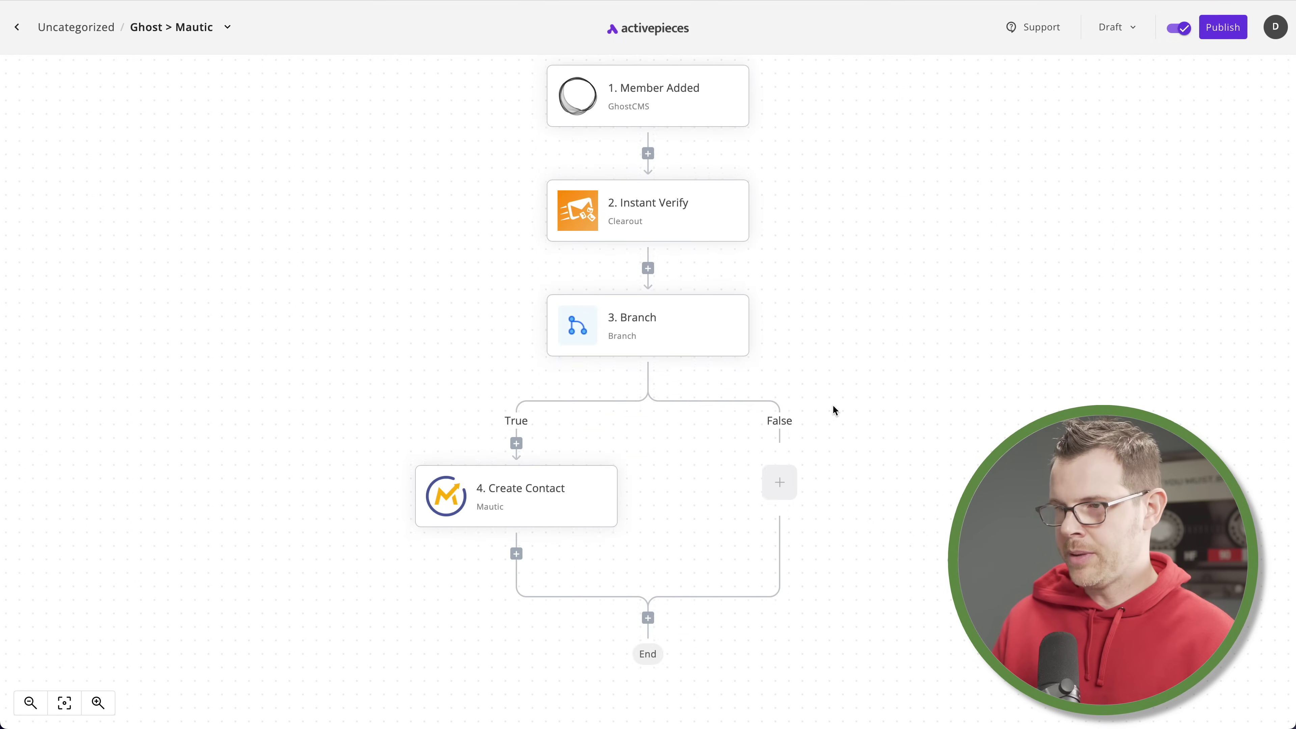
{"action": "scroll", "coordinate": [834, 409], "scroll_direction": "down", "scroll_amount": 3}
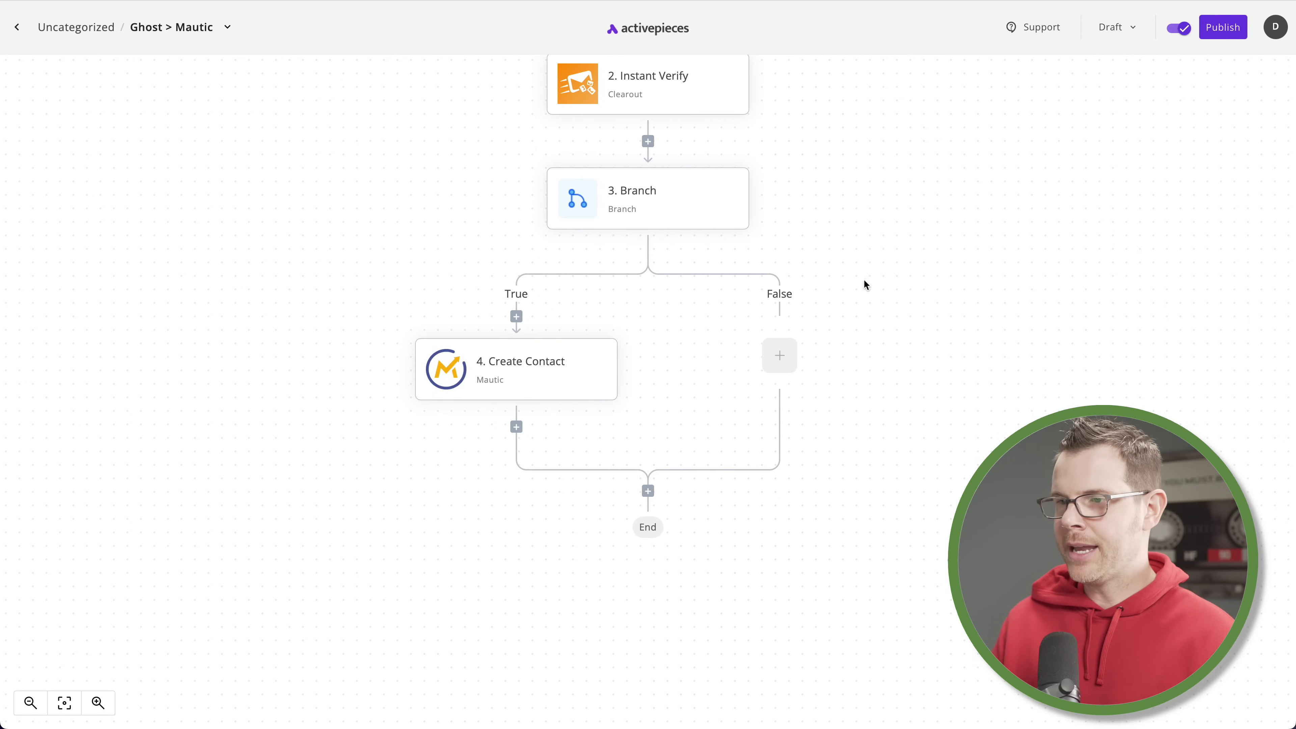
{"action": "left_click", "coordinate": [780, 355]}
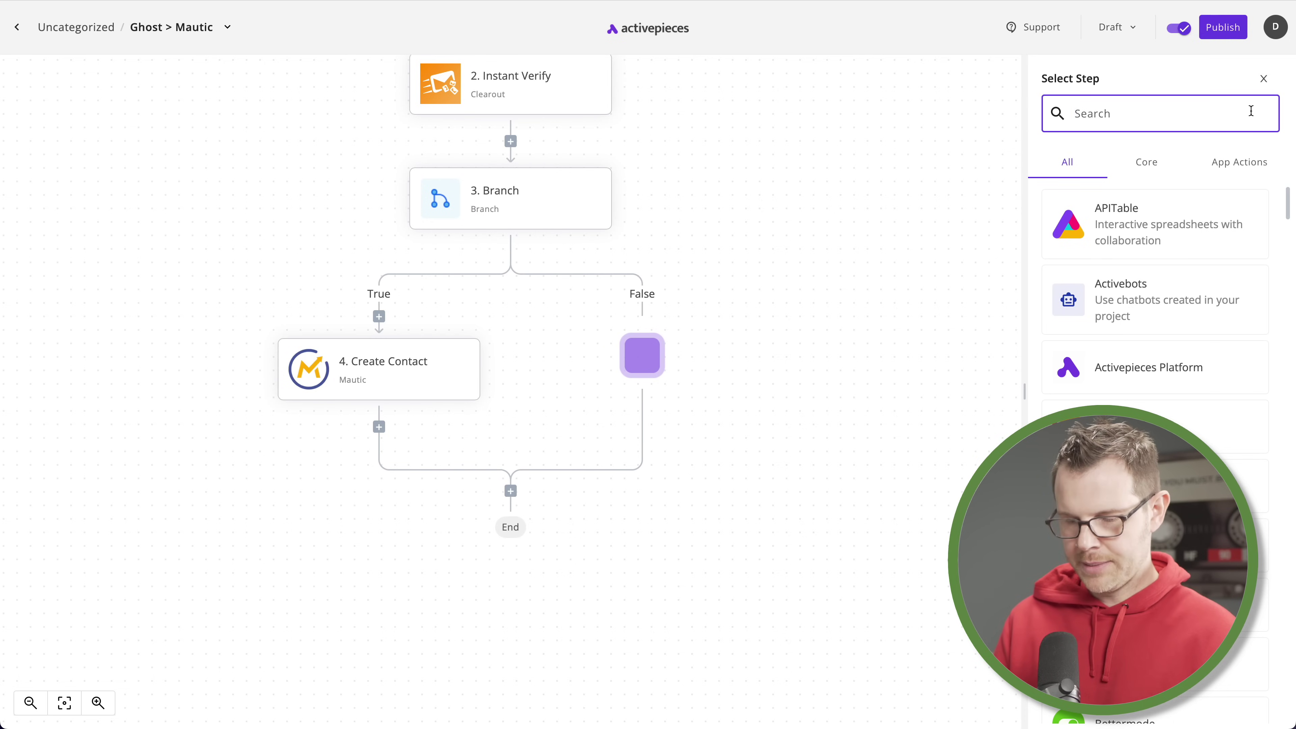
{"action": "type", "text": "code"}
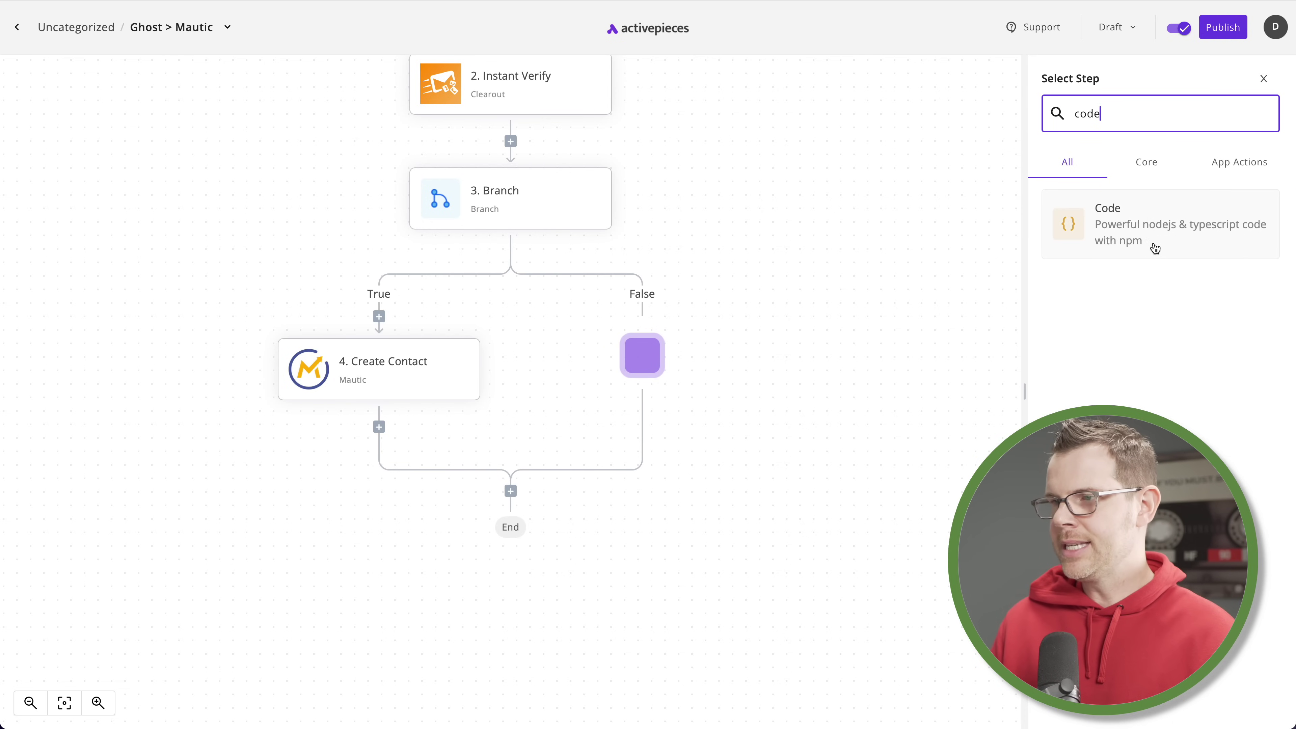
{"action": "left_click", "coordinate": [1156, 249]}
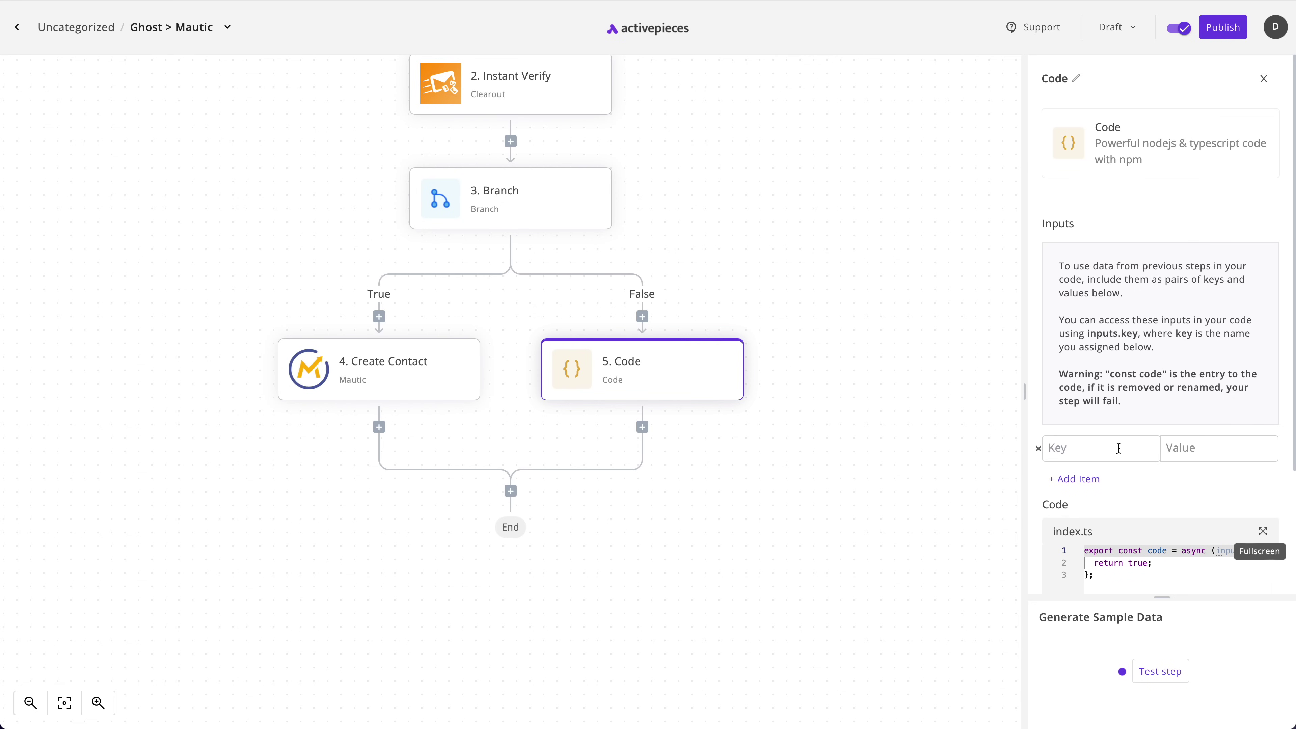
{"action": "scroll", "coordinate": [1184, 498], "scroll_direction": "down", "scroll_amount": 1}
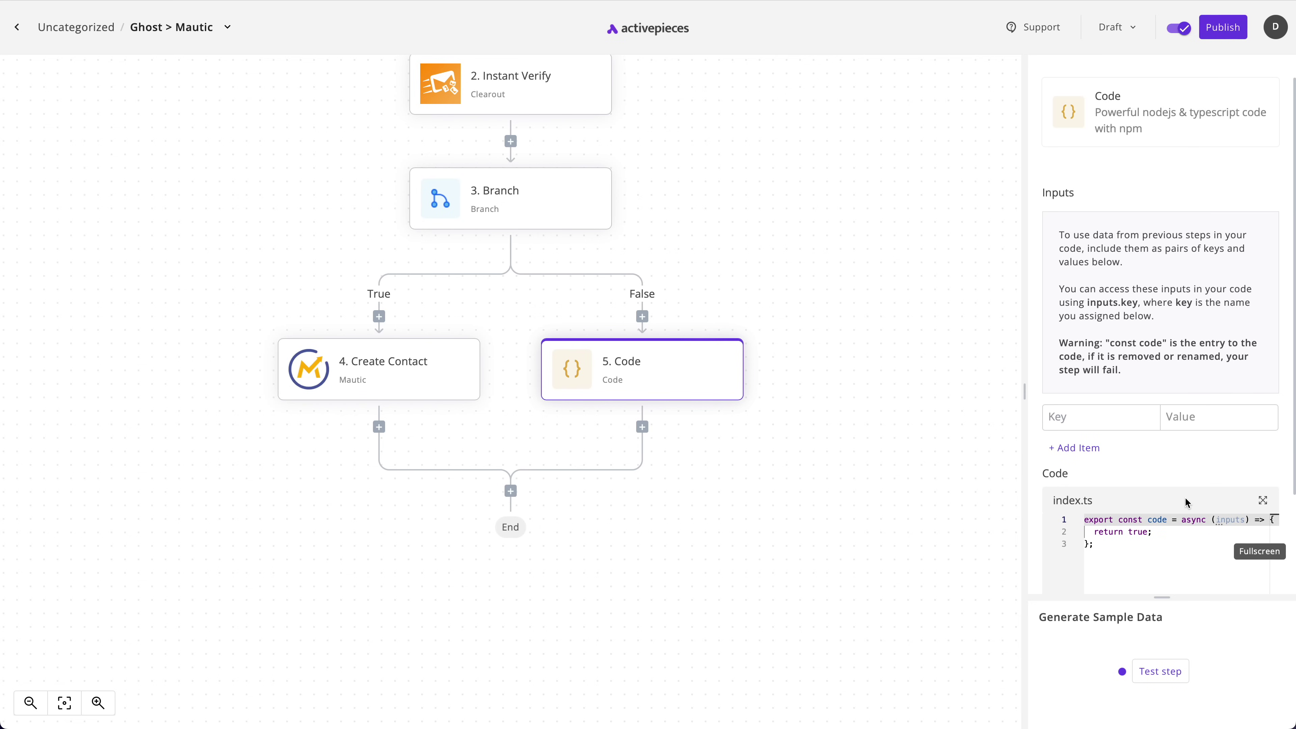
{"action": "left_click", "coordinate": [1263, 482]}
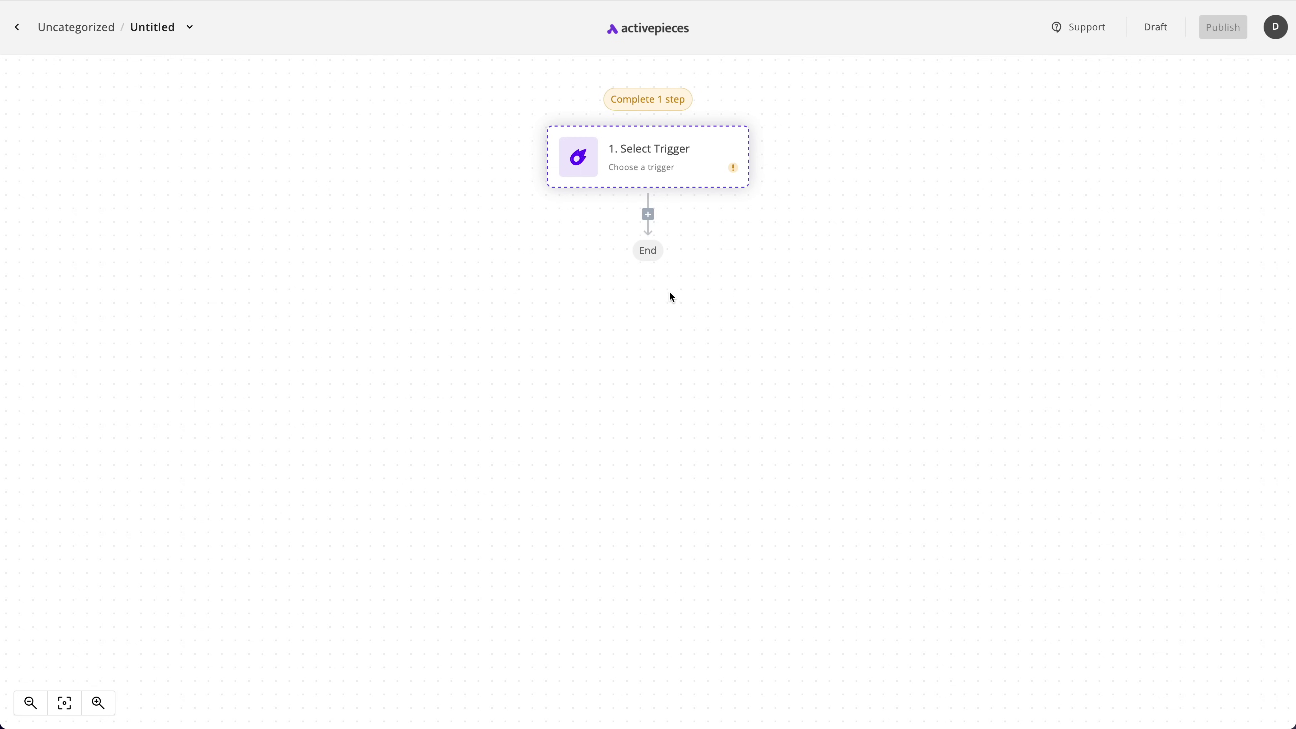
Give the new flow a Core Schedule trigger set to Every Week
{"action": "left_click", "coordinate": [637, 156]}
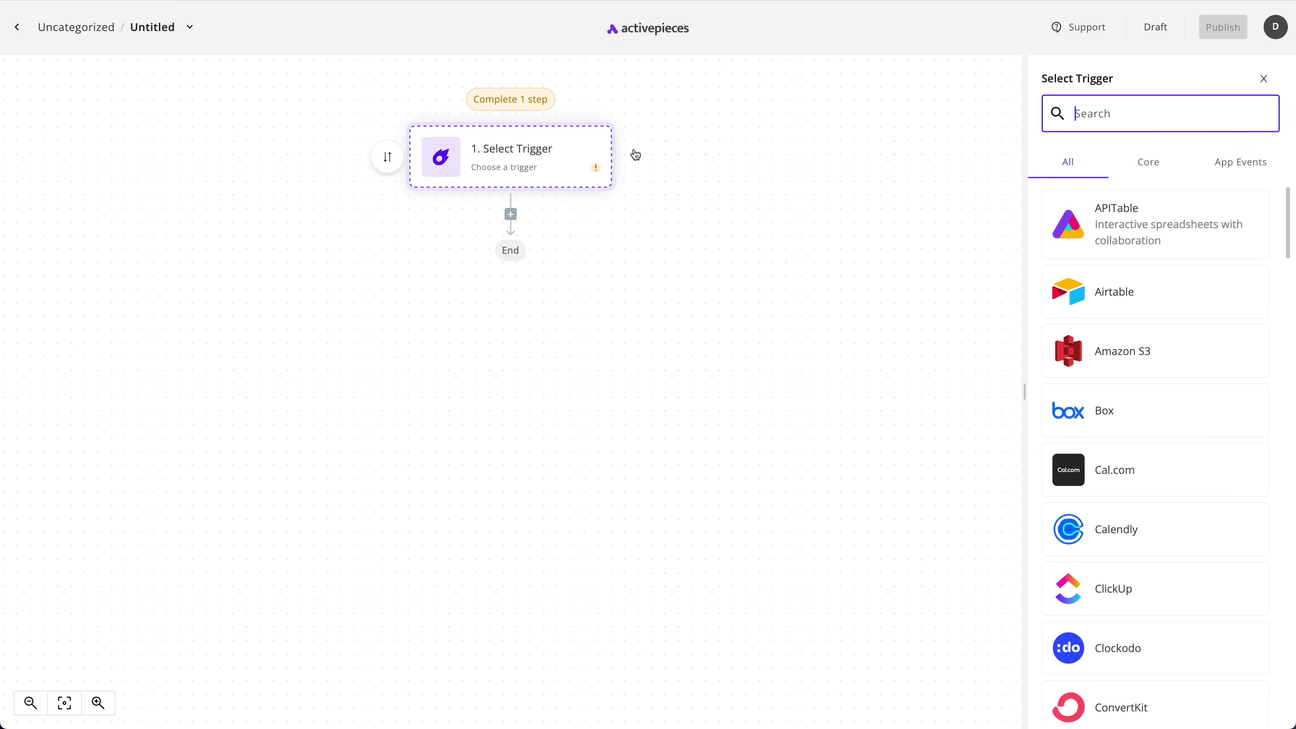
{"action": "left_click", "coordinate": [1150, 171]}
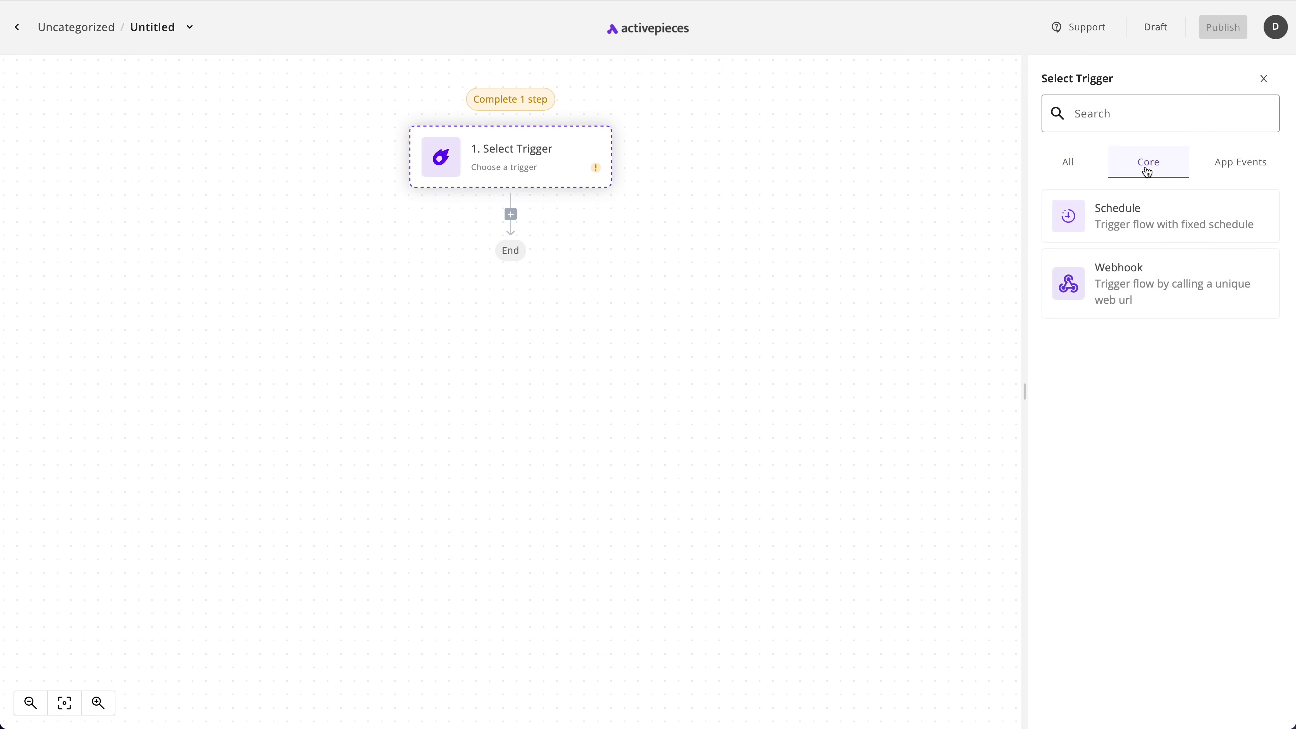
{"action": "left_click", "coordinate": [1143, 231]}
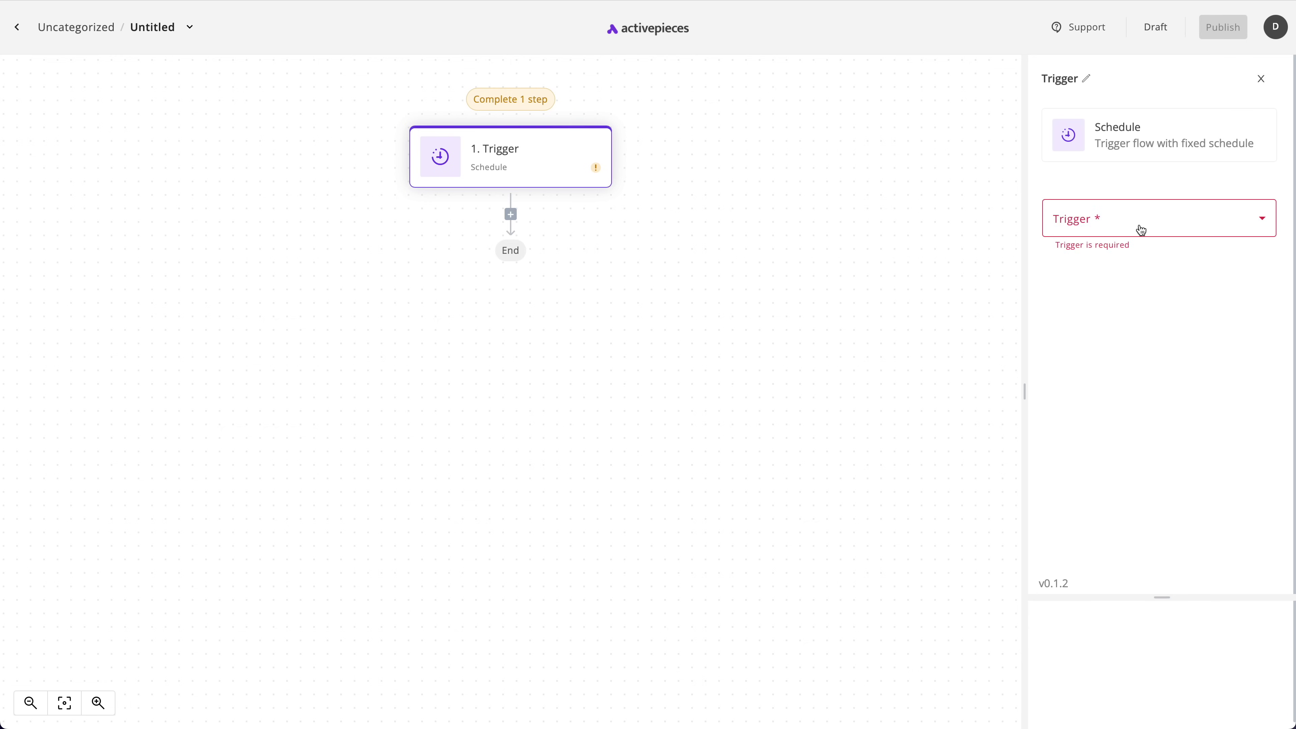
{"action": "left_click", "coordinate": [1120, 213]}
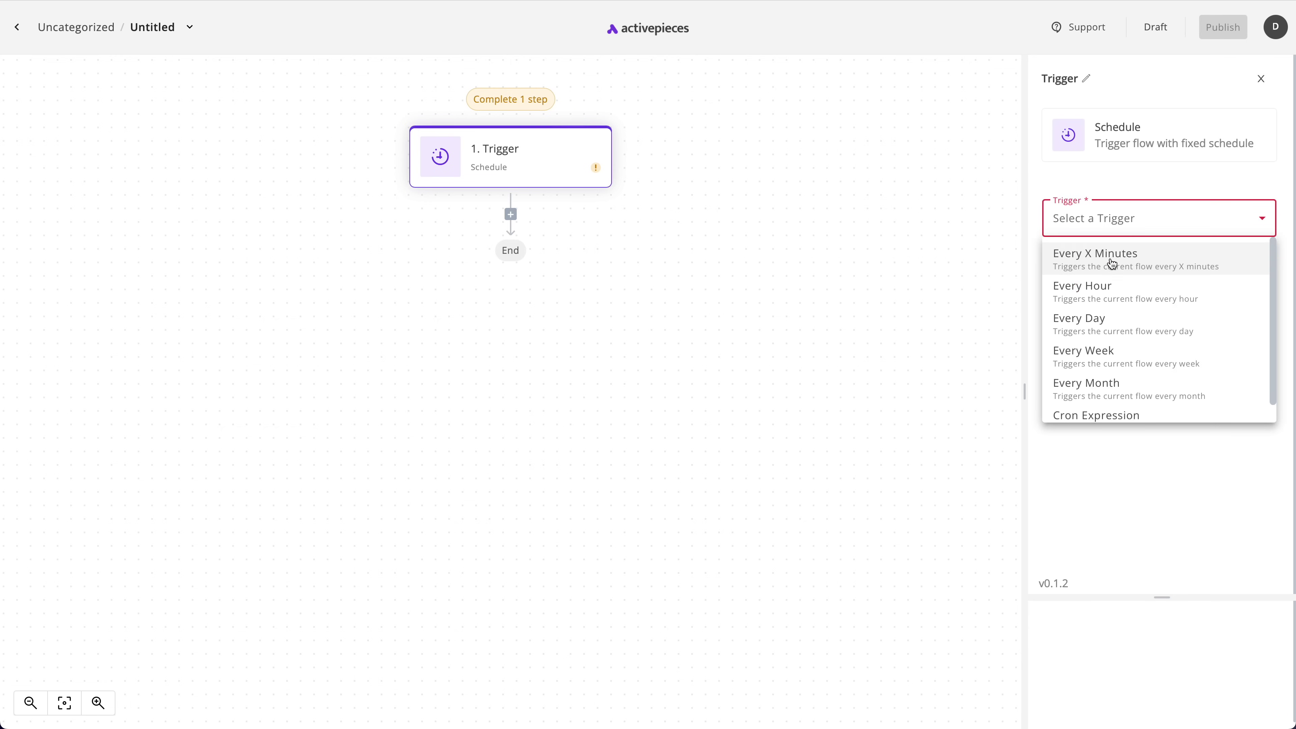
{"action": "left_click", "coordinate": [1141, 364]}
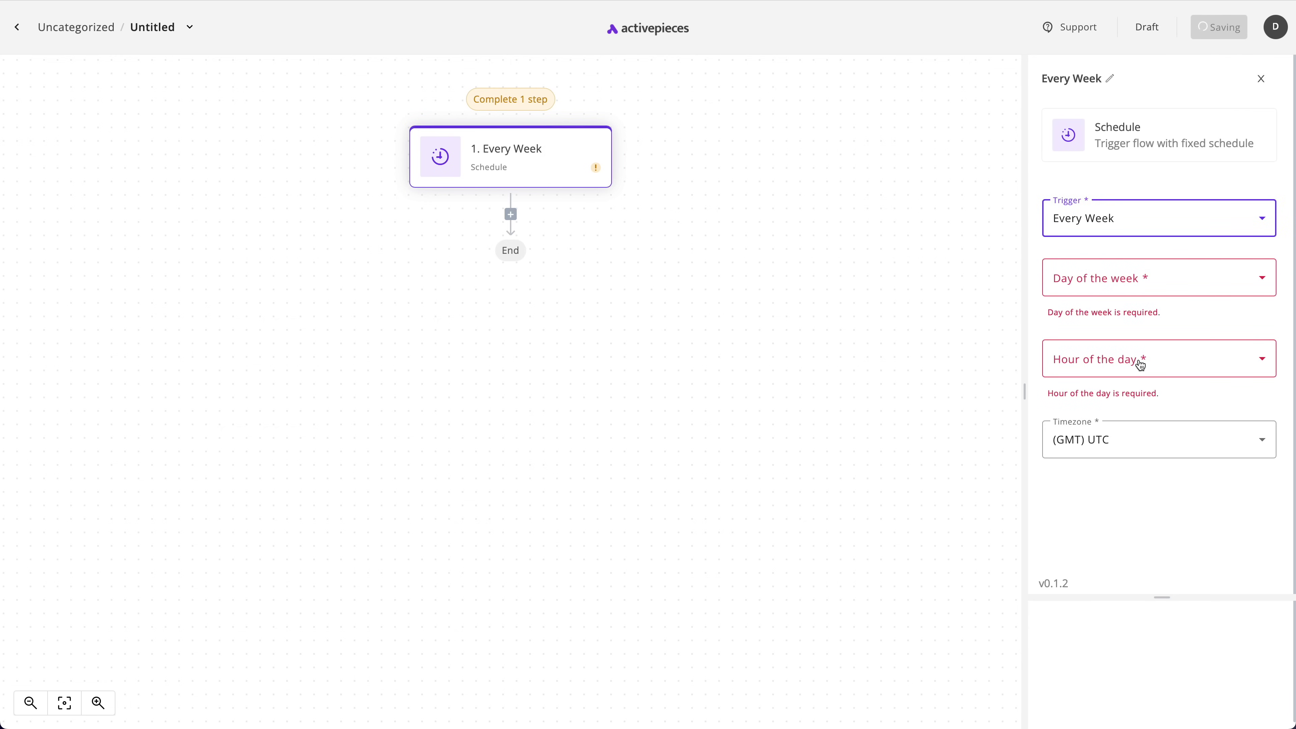
Switch the schedule to a Cron Expression, then change the trigger to Webhook
{"action": "left_click", "coordinate": [1104, 219]}
{"action": "scroll", "coordinate": [1127, 410], "scroll_direction": "down", "scroll_amount": 1}
{"action": "left_click", "coordinate": [1132, 396]}
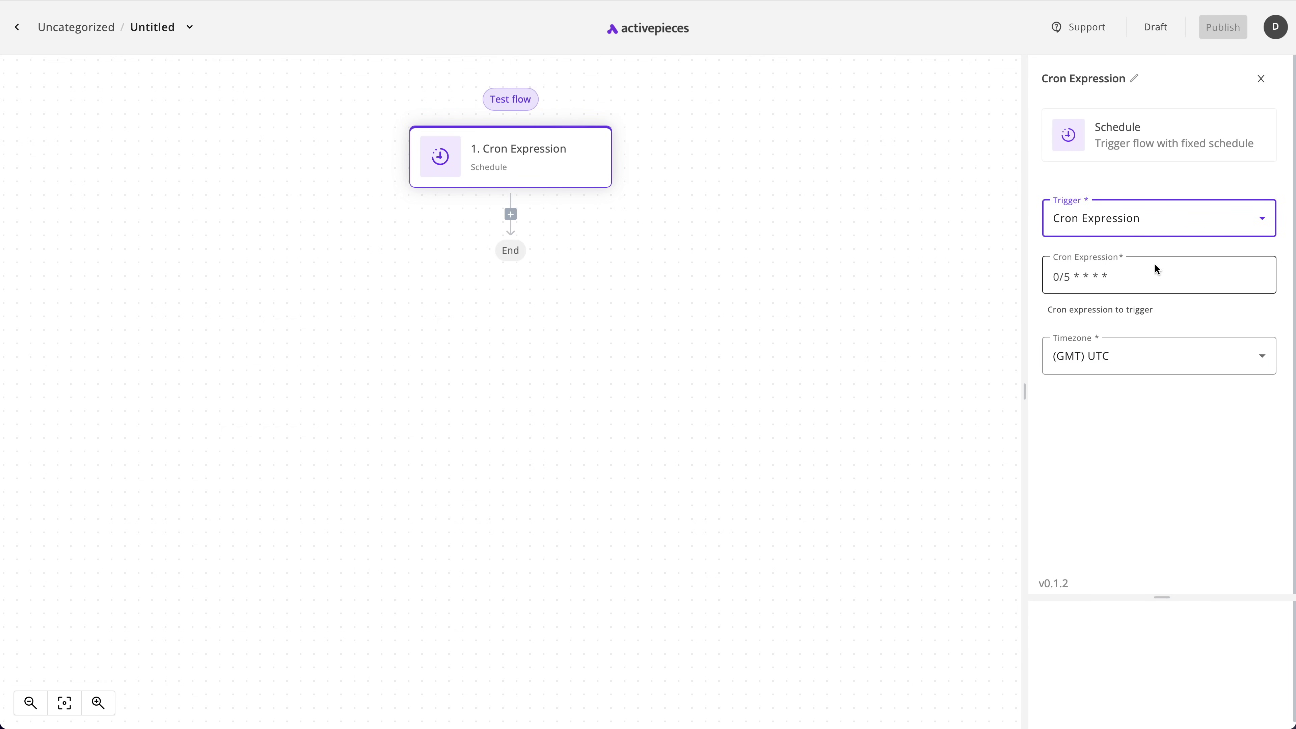
{"action": "left_click", "coordinate": [1135, 156]}
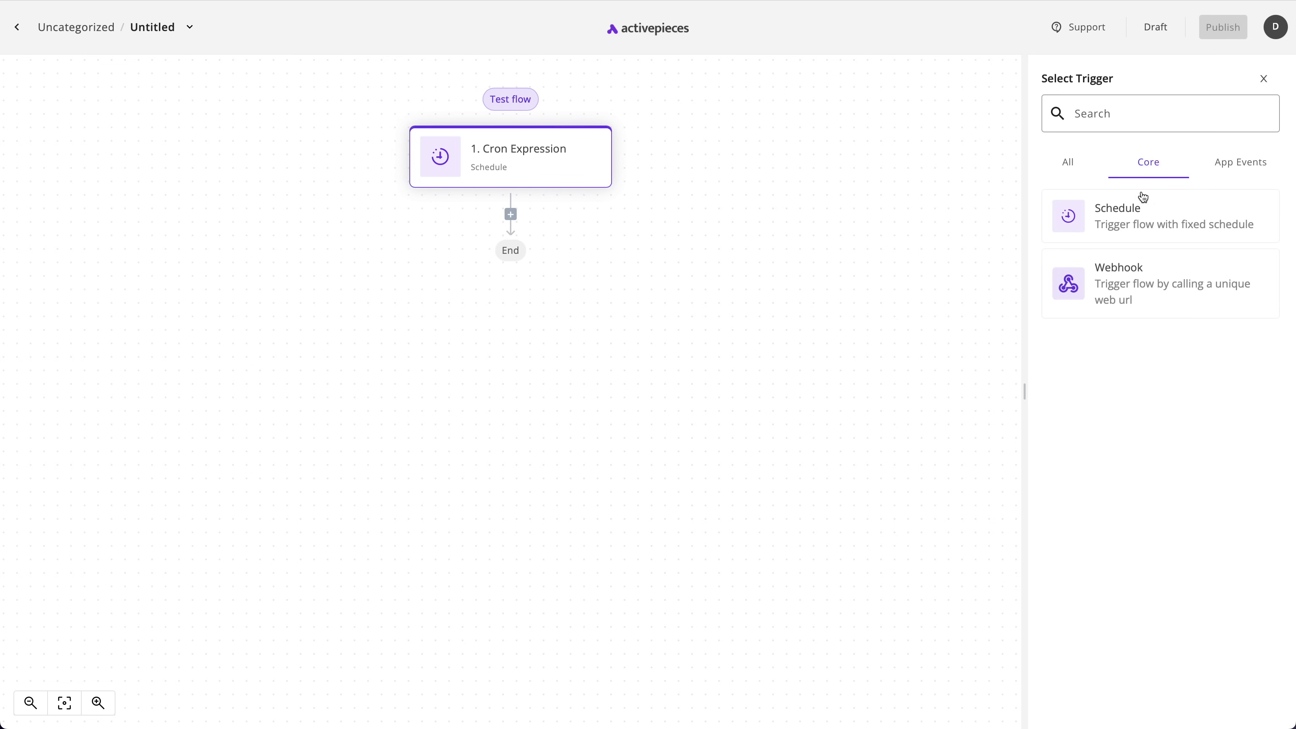
{"action": "left_click", "coordinate": [1137, 303]}
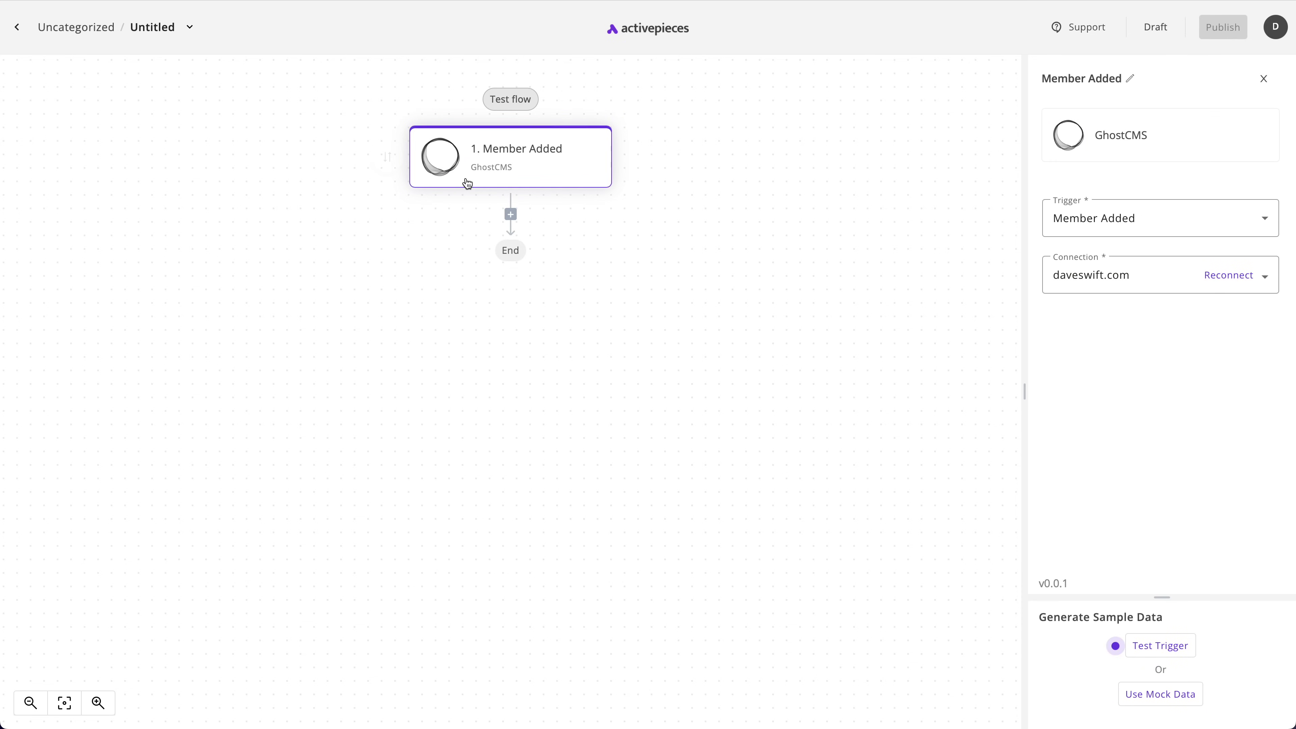
Add a Core Delay step below the Member Added trigger
{"action": "mouse_move", "coordinate": [473, 199]}
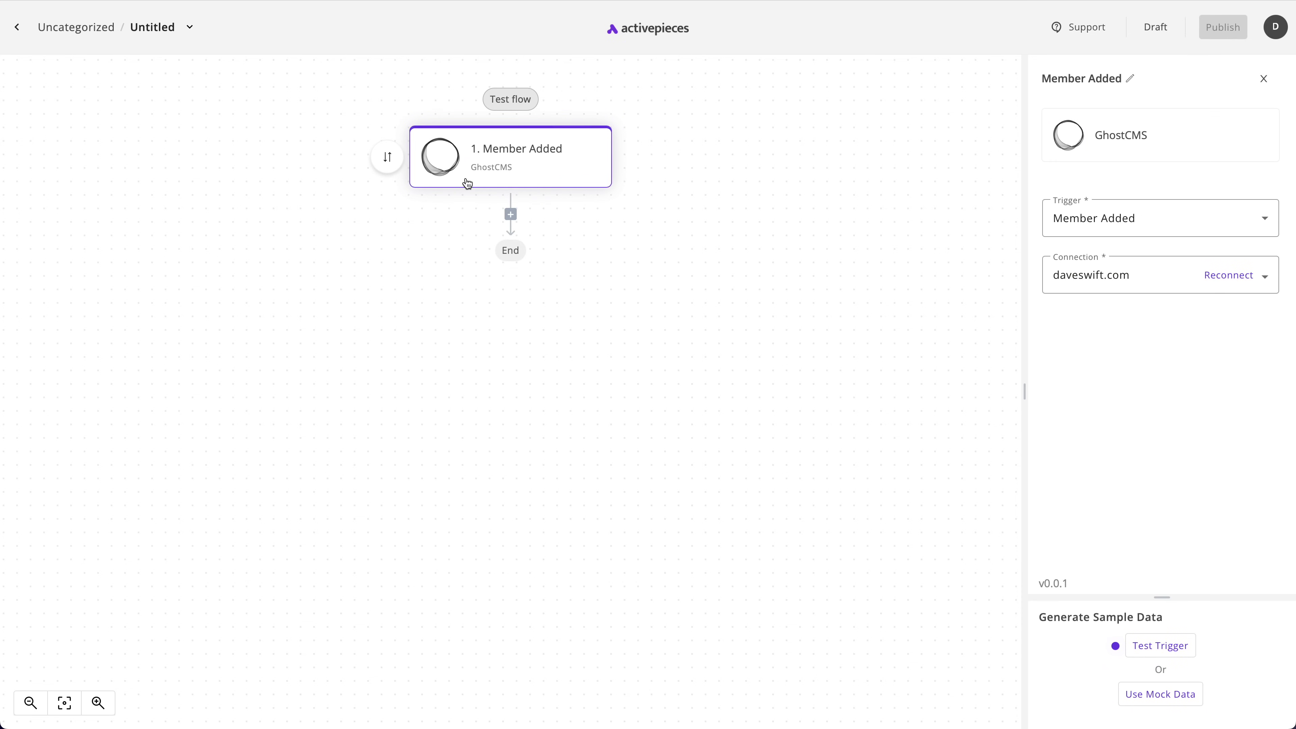
{"action": "left_click", "coordinate": [511, 215]}
{"action": "left_click", "coordinate": [1158, 171]}
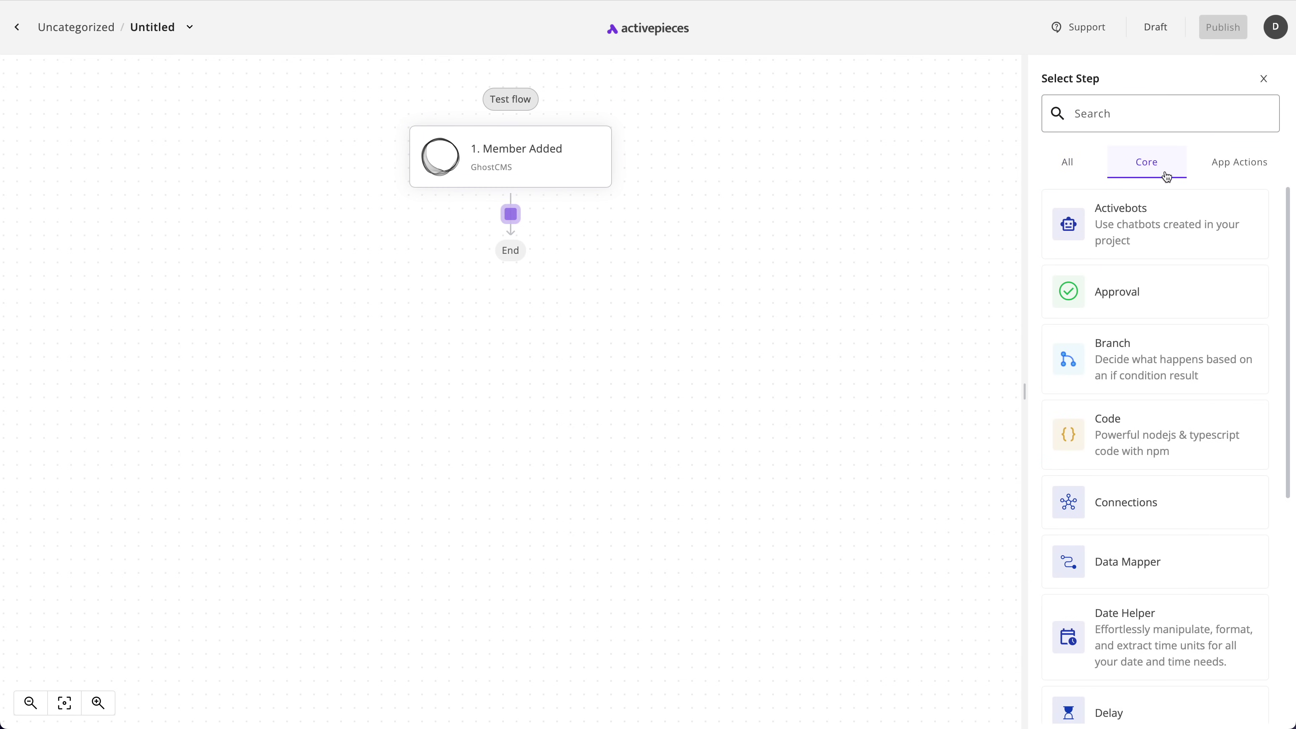
{"action": "scroll", "coordinate": [1181, 271], "scroll_direction": "down", "scroll_amount": 5}
{"action": "scroll", "coordinate": [1190, 279], "scroll_direction": "down", "scroll_amount": 4}
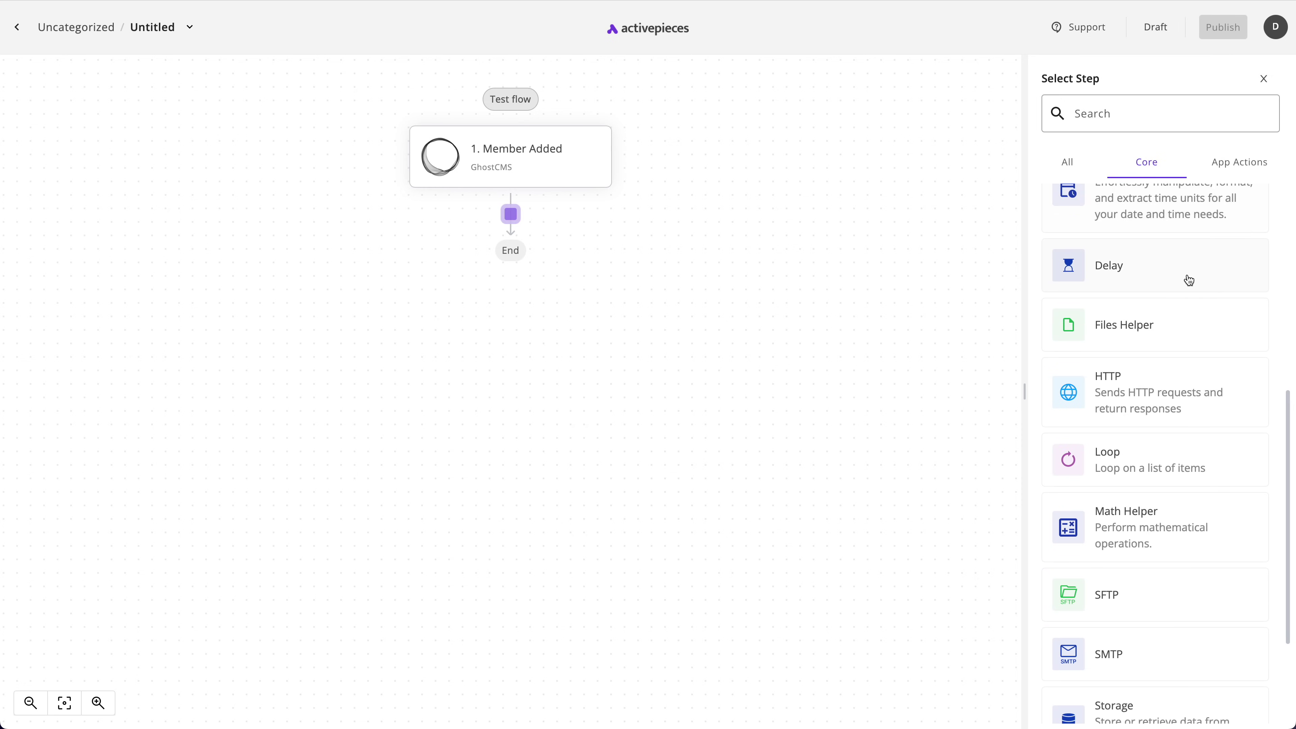
{"action": "scroll", "coordinate": [1198, 317], "scroll_direction": "up", "scroll_amount": 2}
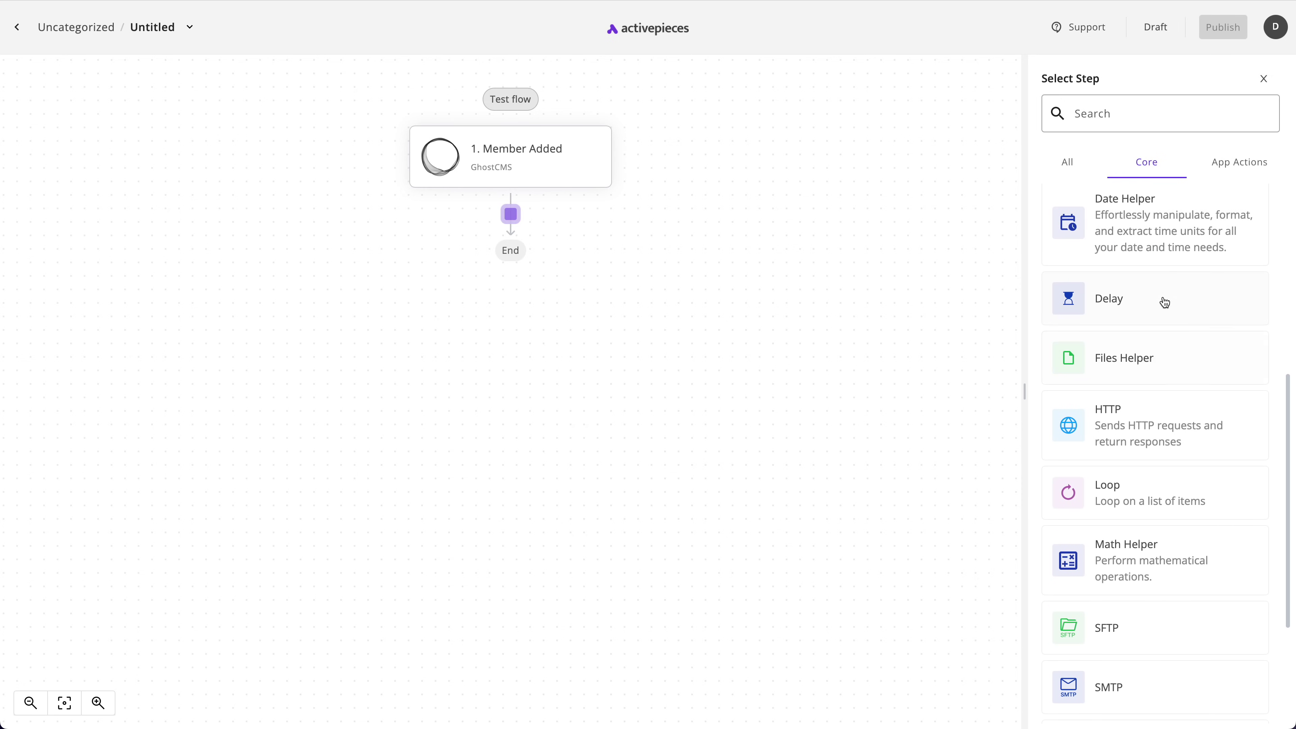
{"action": "left_click", "coordinate": [1163, 301]}
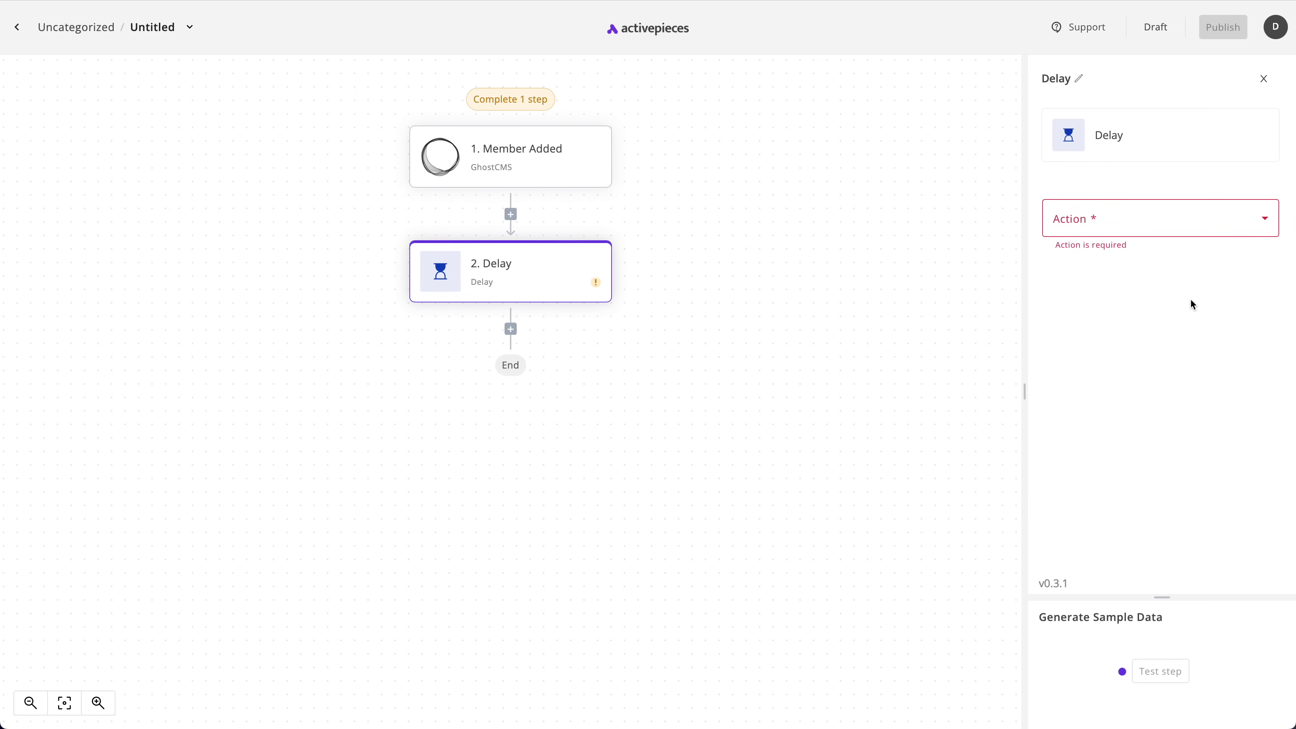
Set the Delay step to Delay For 20 Minutes
{"action": "left_click", "coordinate": [1129, 232]}
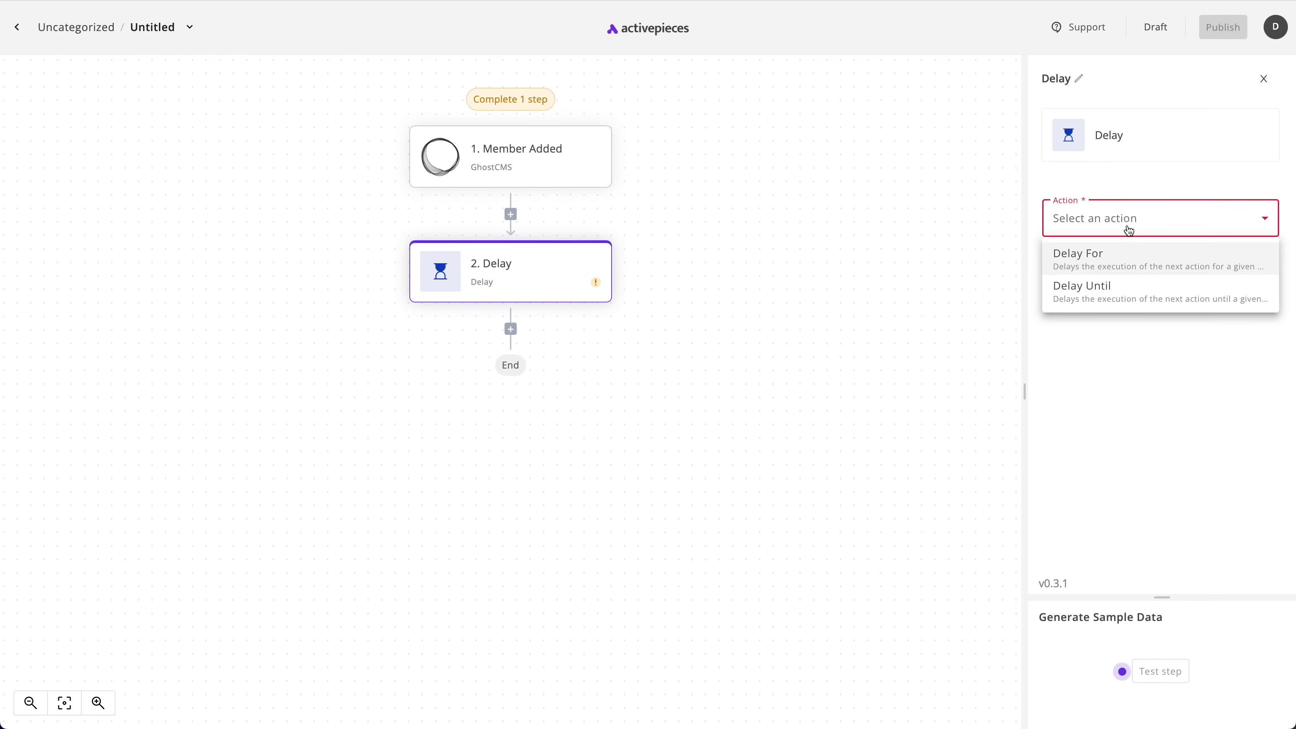
{"action": "left_click", "coordinate": [1132, 266]}
{"action": "left_click", "coordinate": [1120, 295]}
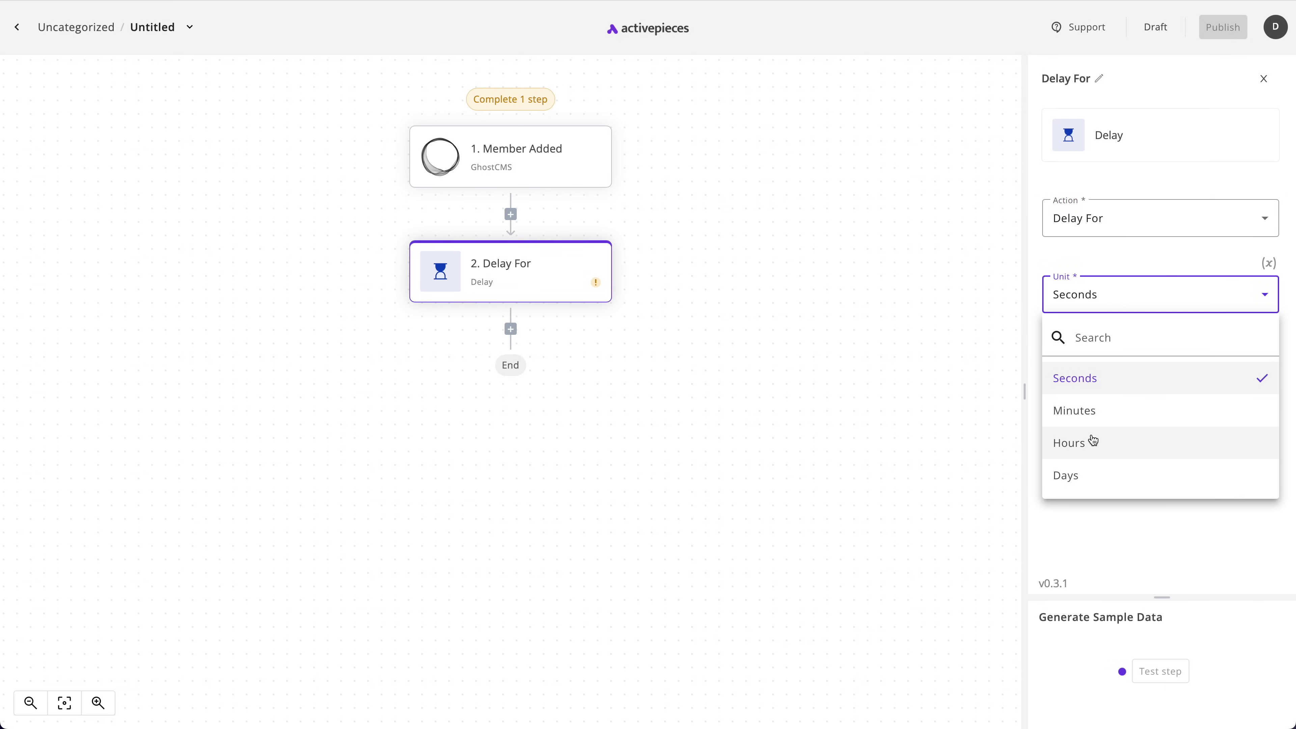
{"action": "left_click", "coordinate": [1103, 412]}
{"action": "left_click", "coordinate": [1103, 379]}
{"action": "type", "text": "20"}
{"action": "left_click", "coordinate": [724, 412]}
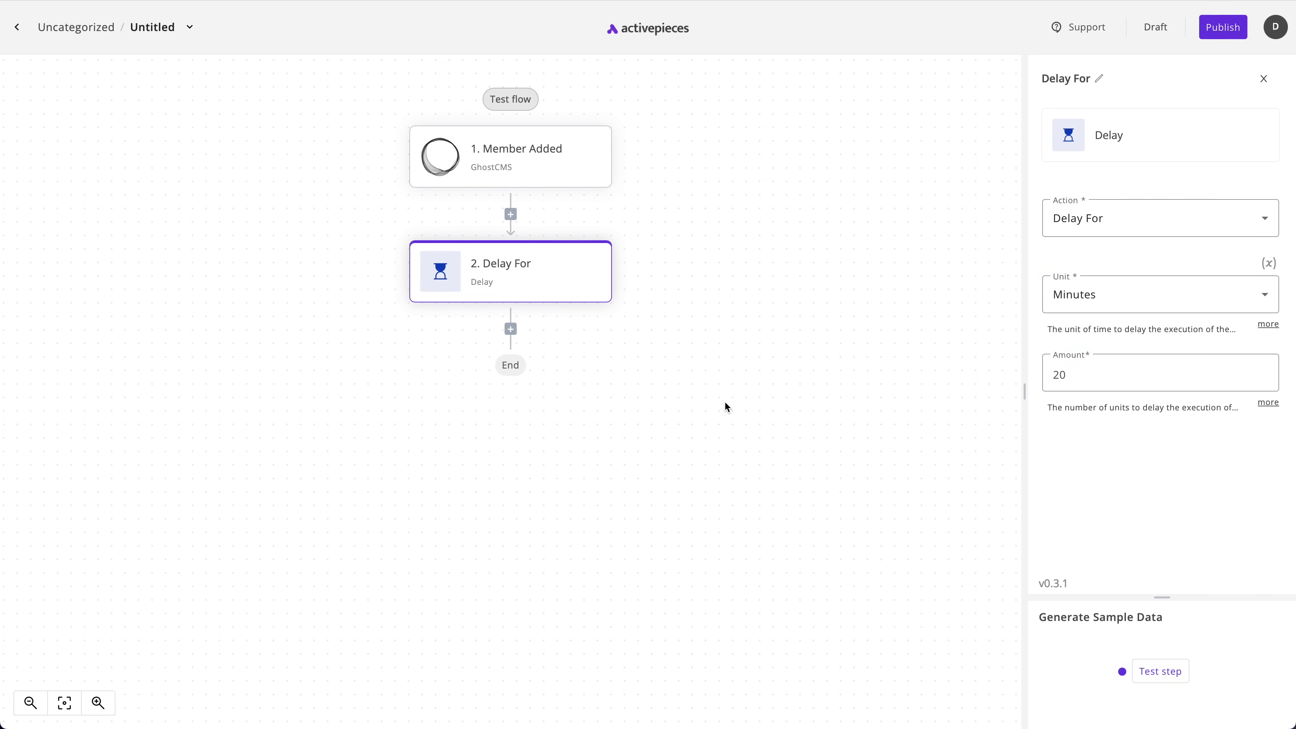
Add a Core Approval step set to Wait for Approval after the delay, then delete it
{"action": "left_click", "coordinate": [512, 330]}
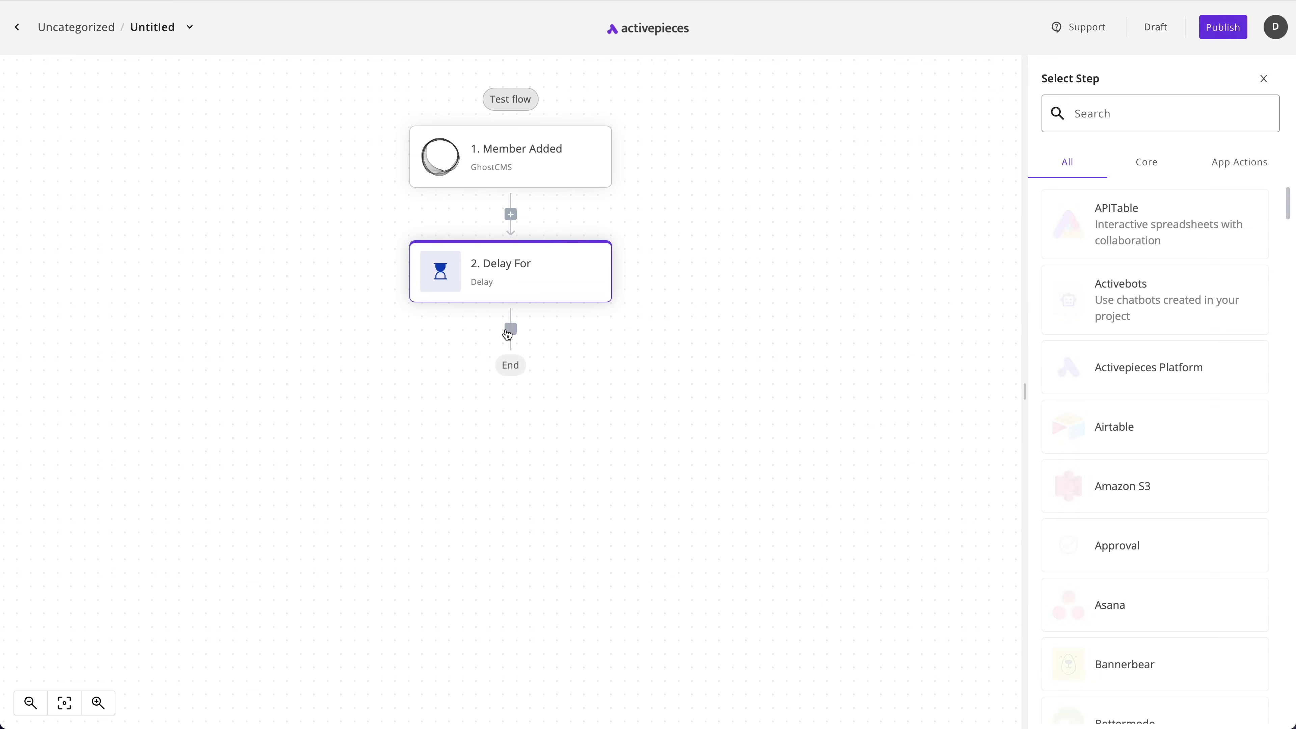
{"action": "left_click", "coordinate": [1160, 170]}
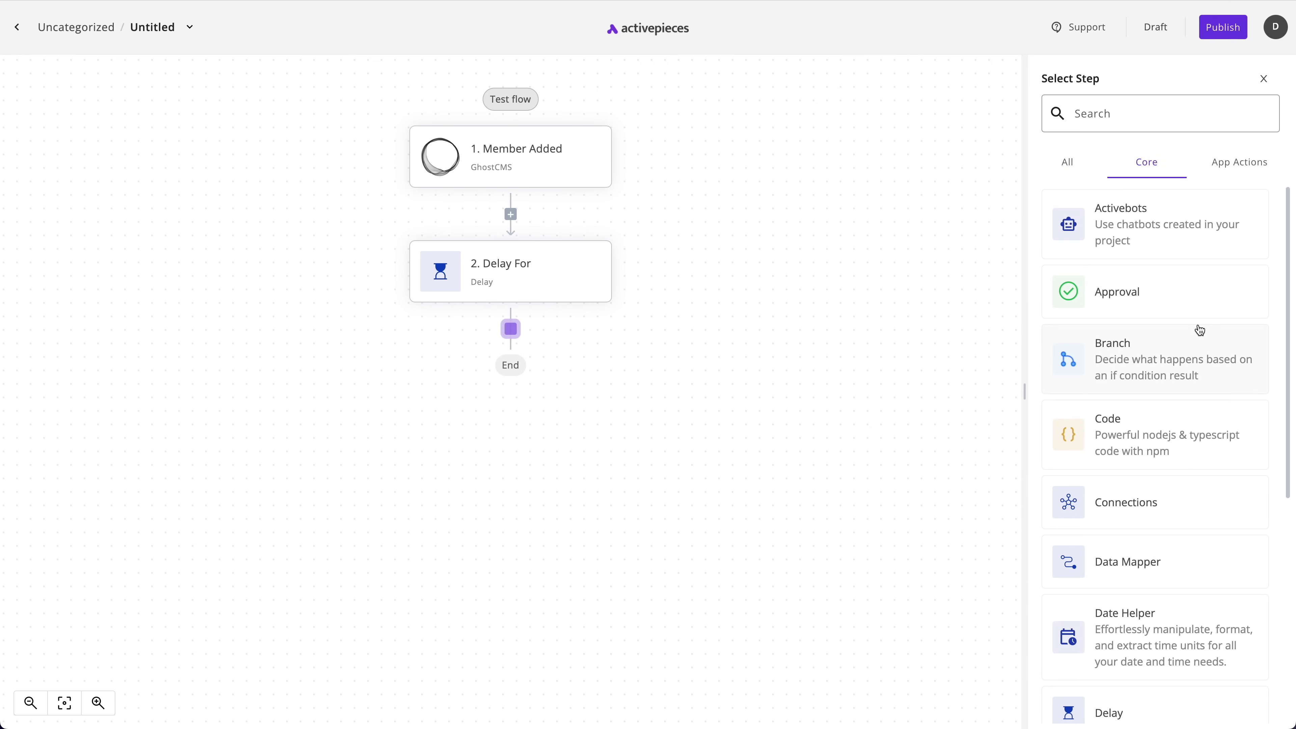
{"action": "left_click", "coordinate": [1122, 307]}
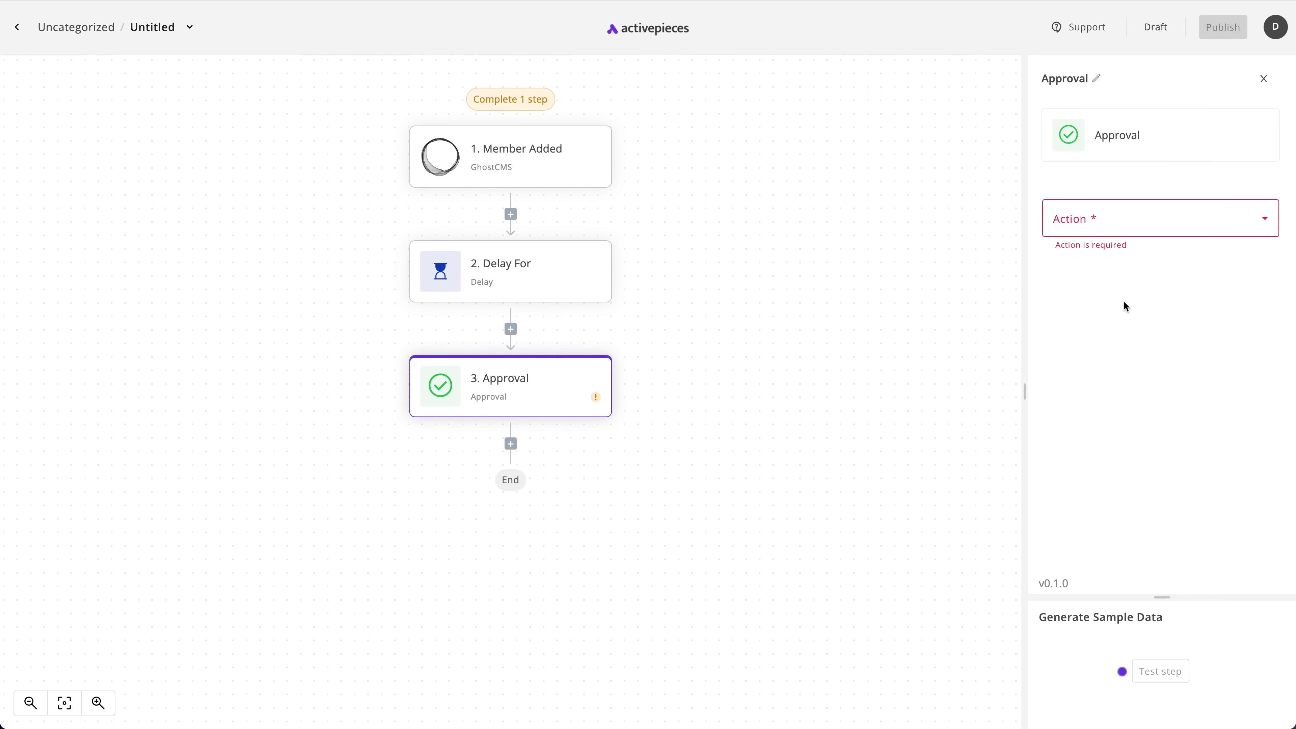
{"action": "left_click", "coordinate": [1090, 225]}
{"action": "left_click", "coordinate": [1088, 253]}
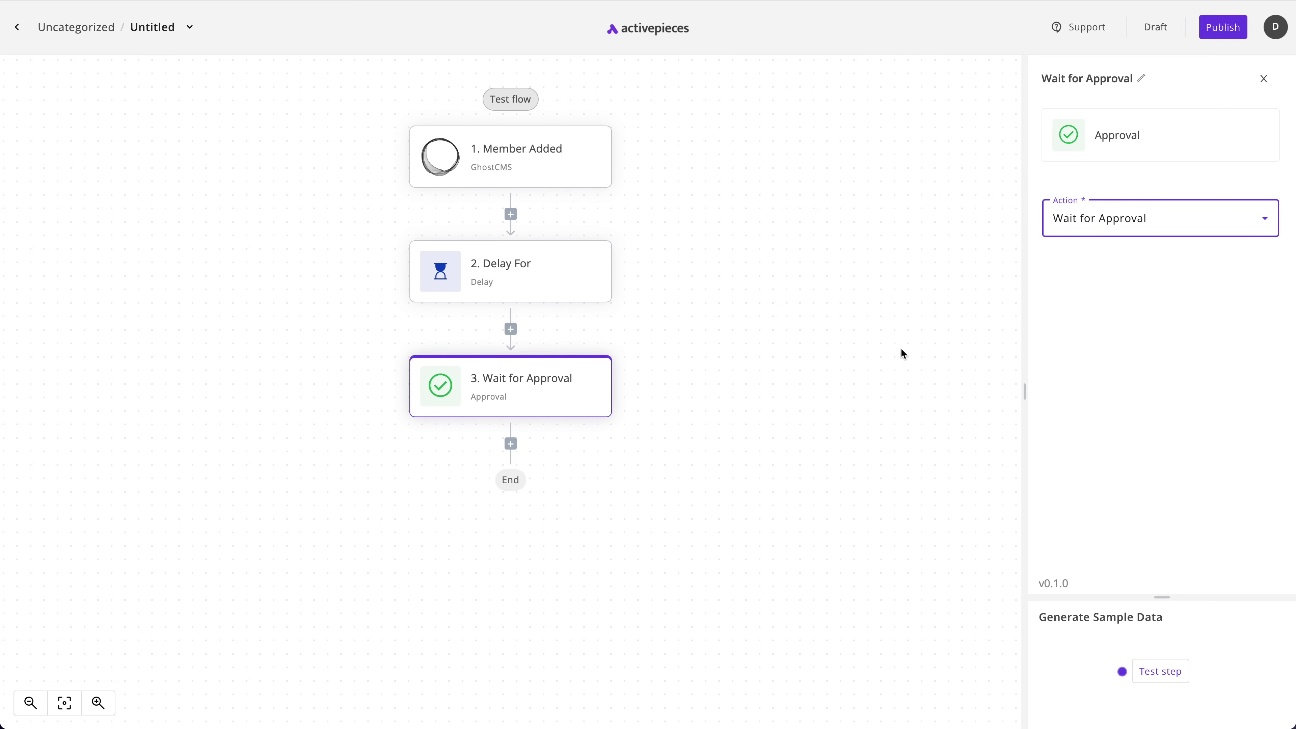
{"action": "key", "text": "Delete"}
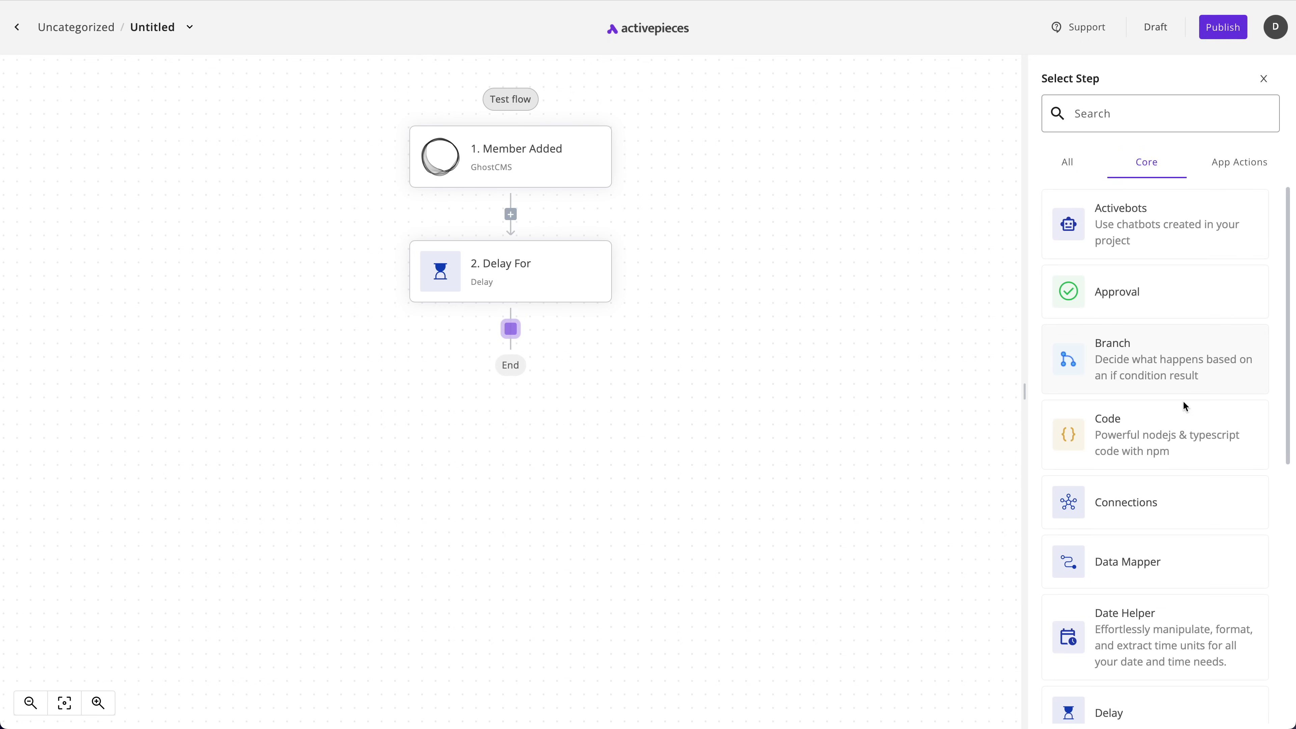
Add a Data Mapper step after the 20-minute delay using the Advanced Mapping action
{"action": "scroll", "coordinate": [1187, 418], "scroll_direction": "down", "scroll_amount": 2}
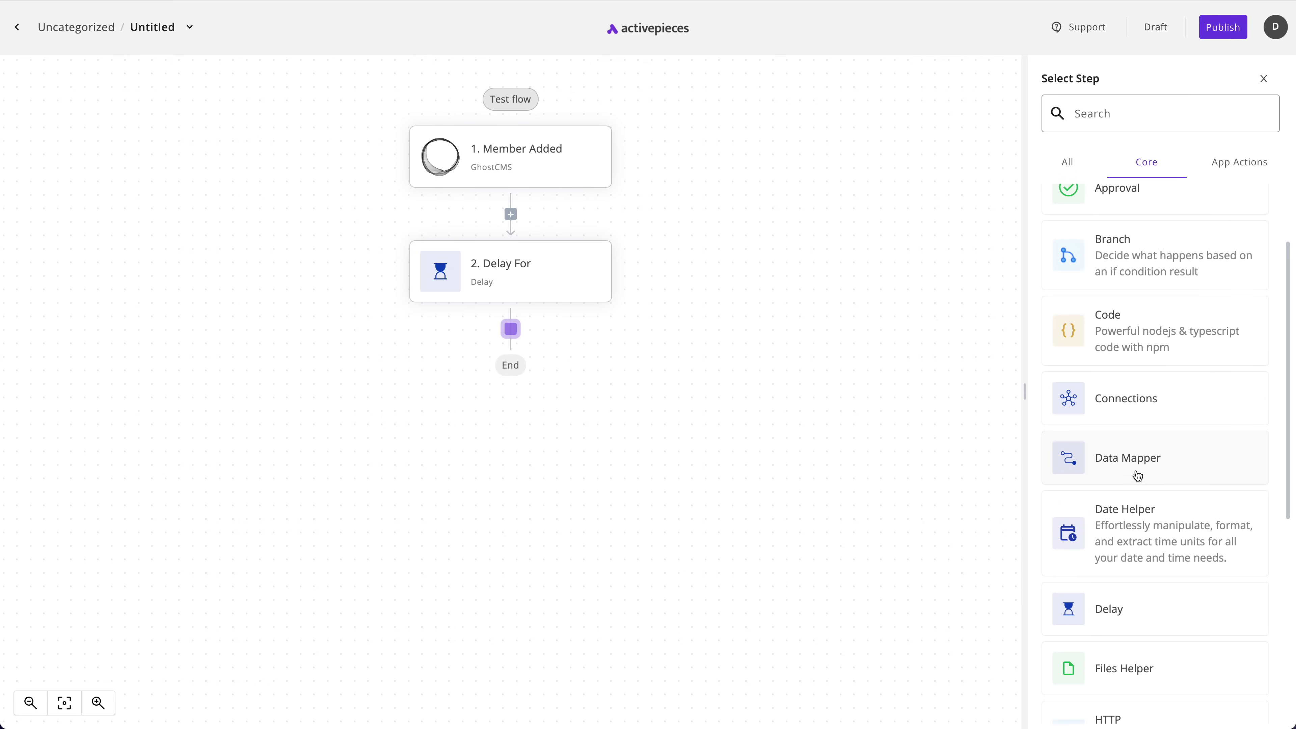
{"action": "left_click", "coordinate": [1136, 469]}
{"action": "left_click", "coordinate": [1131, 223]}
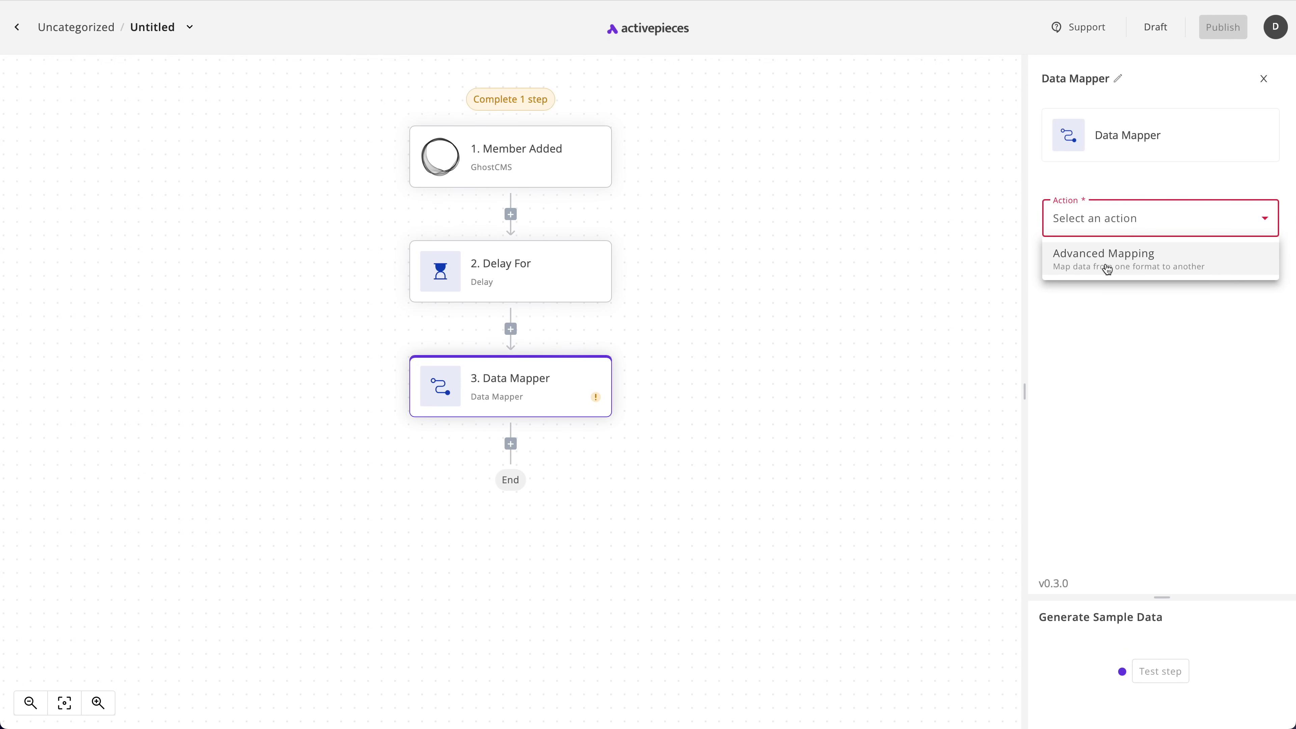
{"action": "left_click", "coordinate": [1102, 263]}
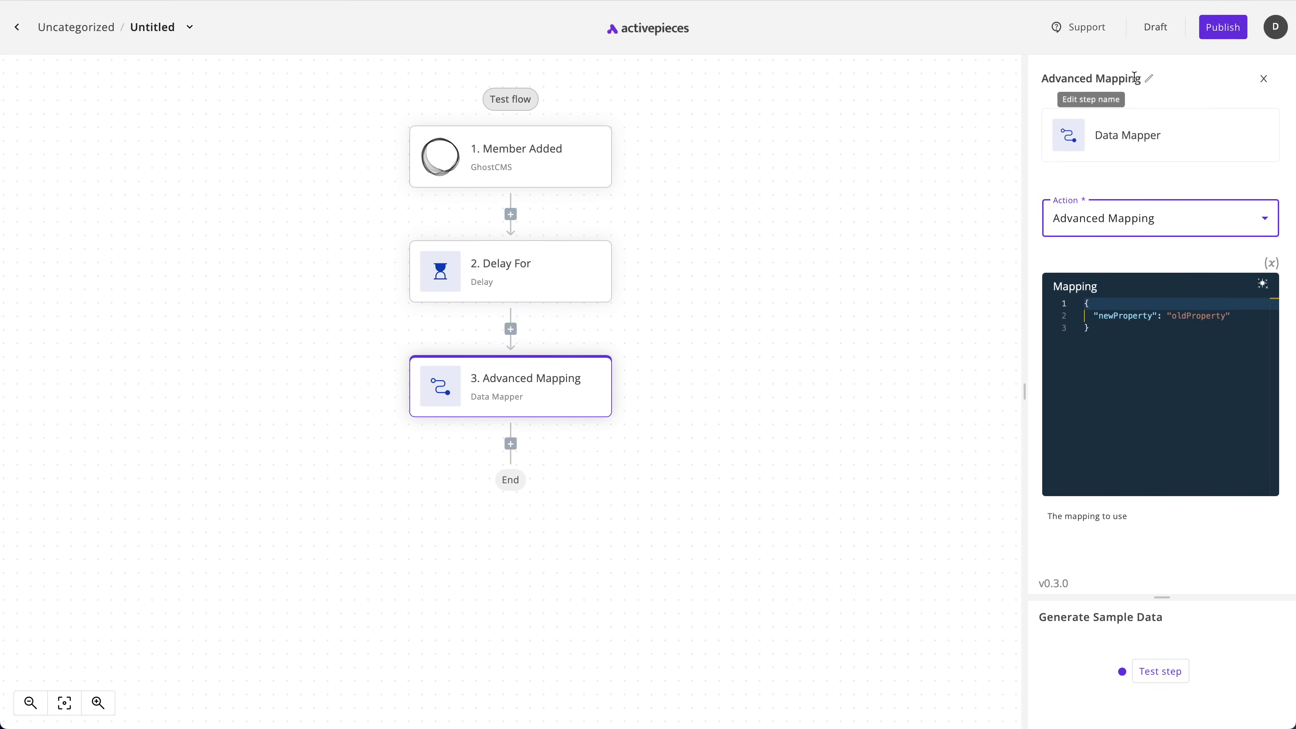
Remove the Data Mapper step and scroll the step list down toward SMTP
{"action": "left_click", "coordinate": [386, 379]}
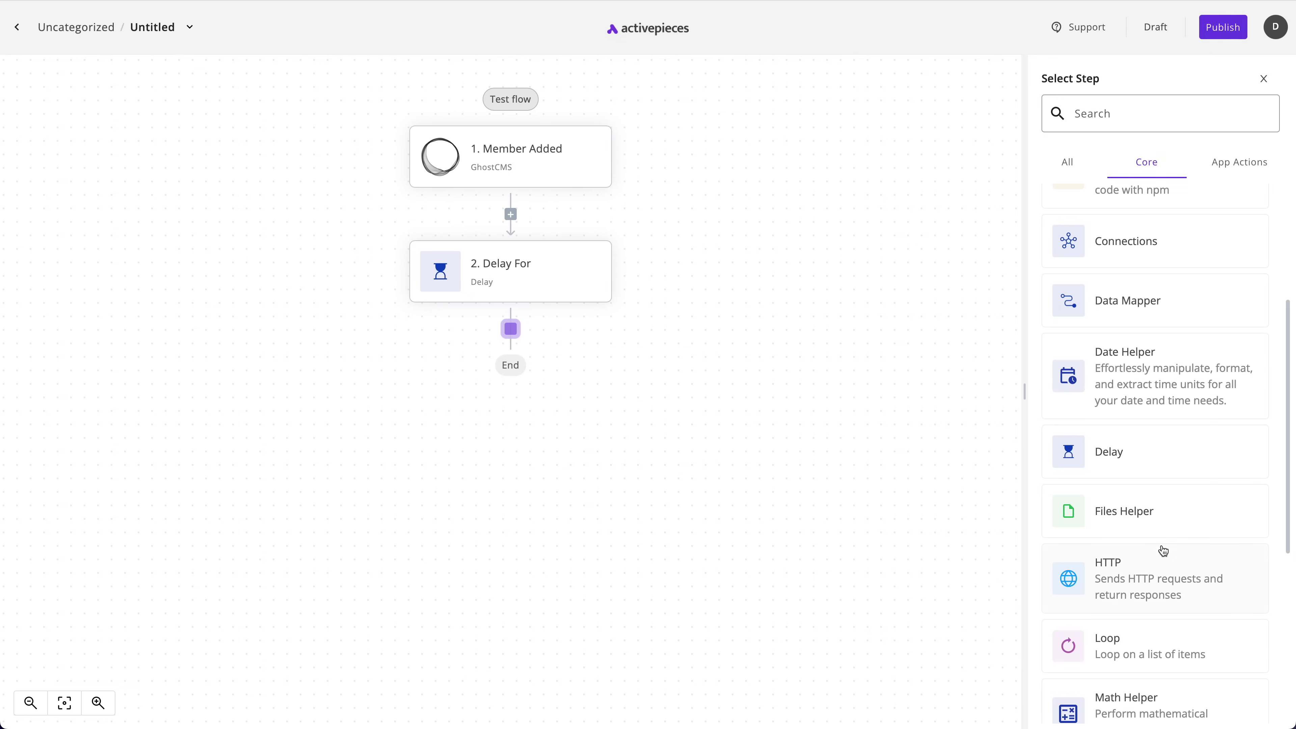
{"action": "scroll", "coordinate": [1166, 553], "scroll_direction": "down", "scroll_amount": 3}
{"action": "scroll", "coordinate": [1171, 555], "scroll_direction": "down", "scroll_amount": 2}
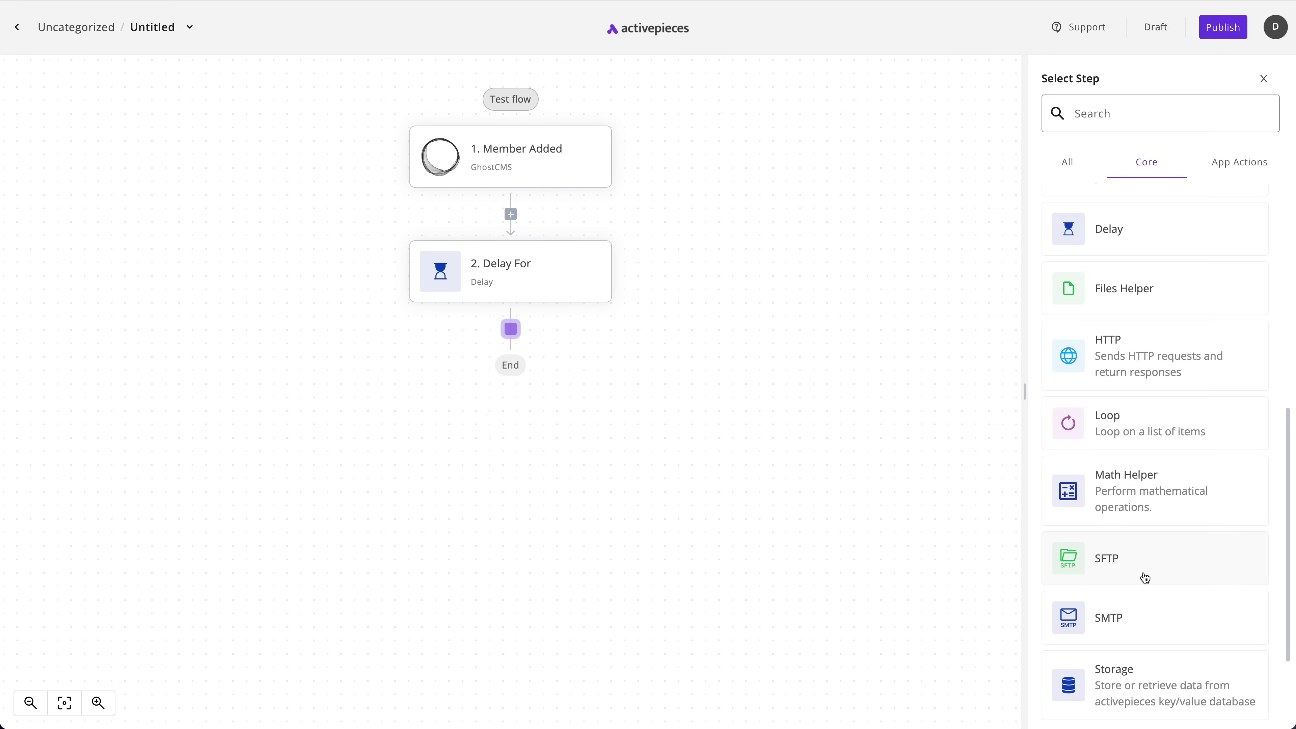
{"action": "scroll", "coordinate": [1152, 572], "scroll_direction": "down", "scroll_amount": 3}
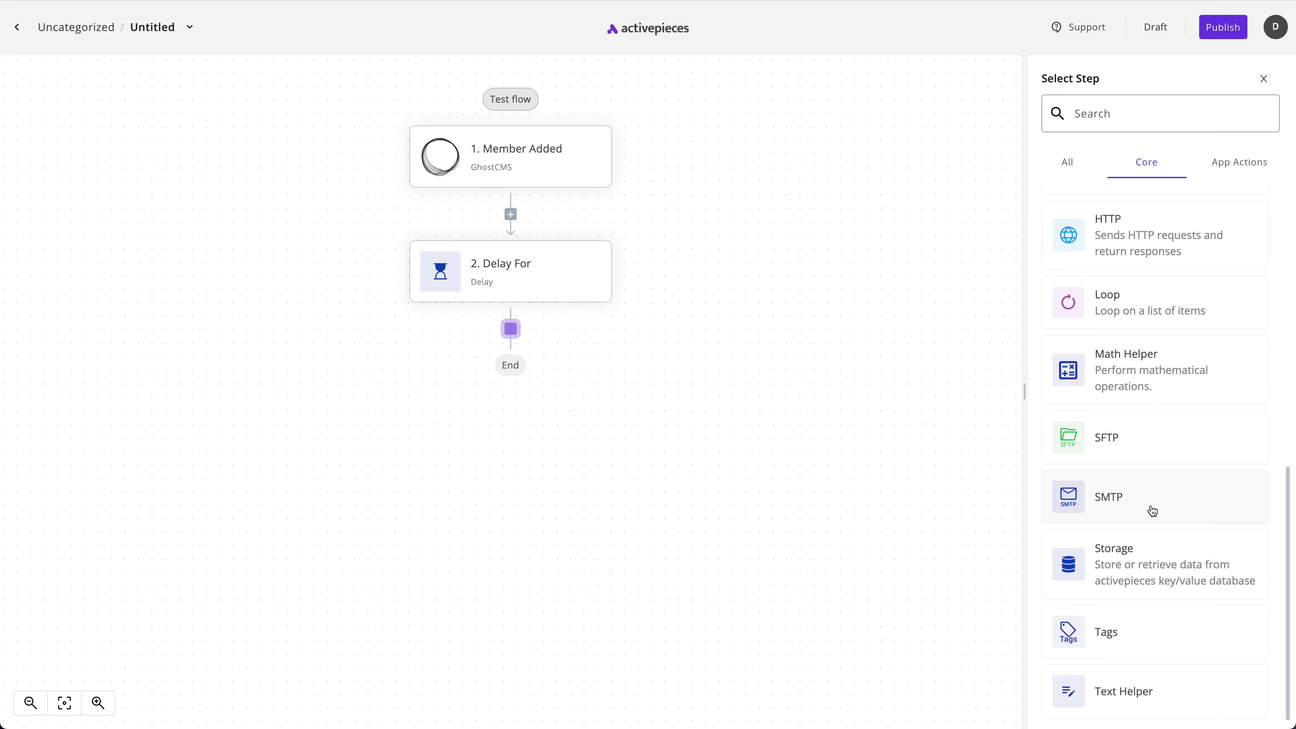
Add an SMTP step after the delay, set to Send Email, and start choosing its connection
{"action": "left_click", "coordinate": [1154, 509]}
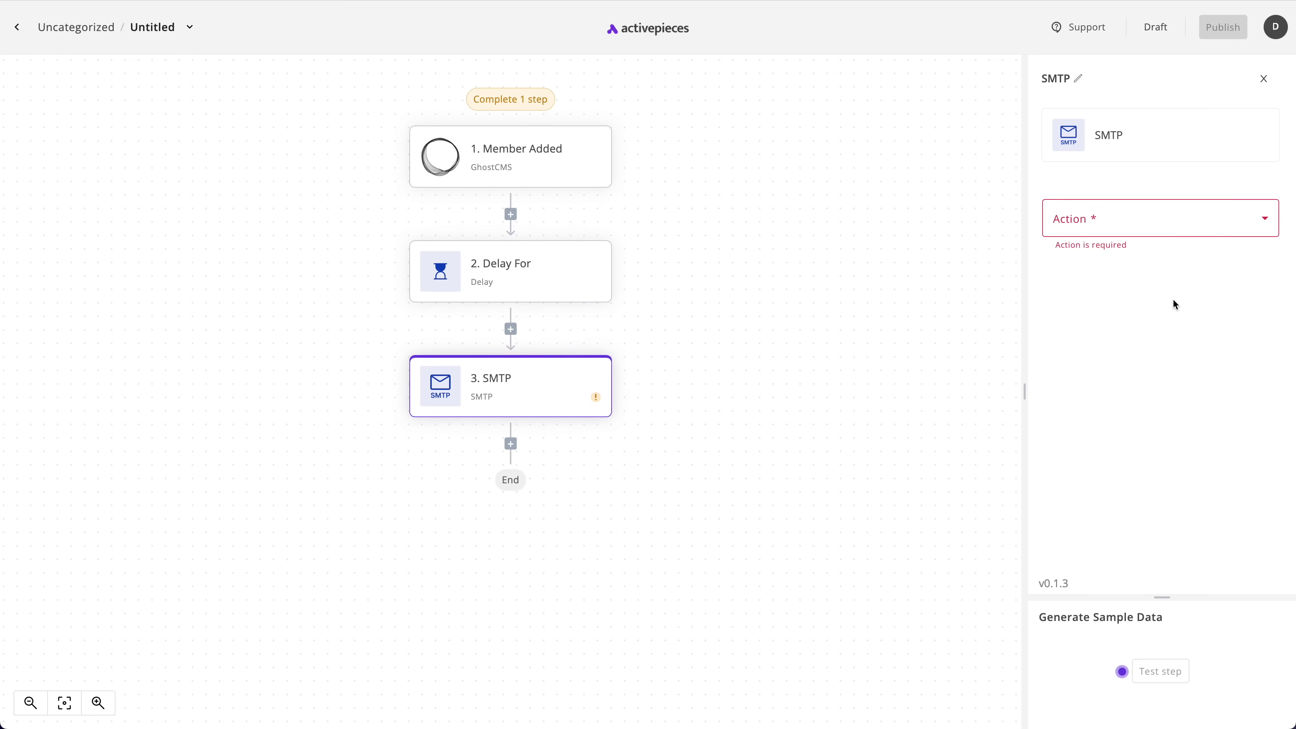
{"action": "left_click", "coordinate": [1129, 211]}
{"action": "left_click", "coordinate": [1102, 260]}
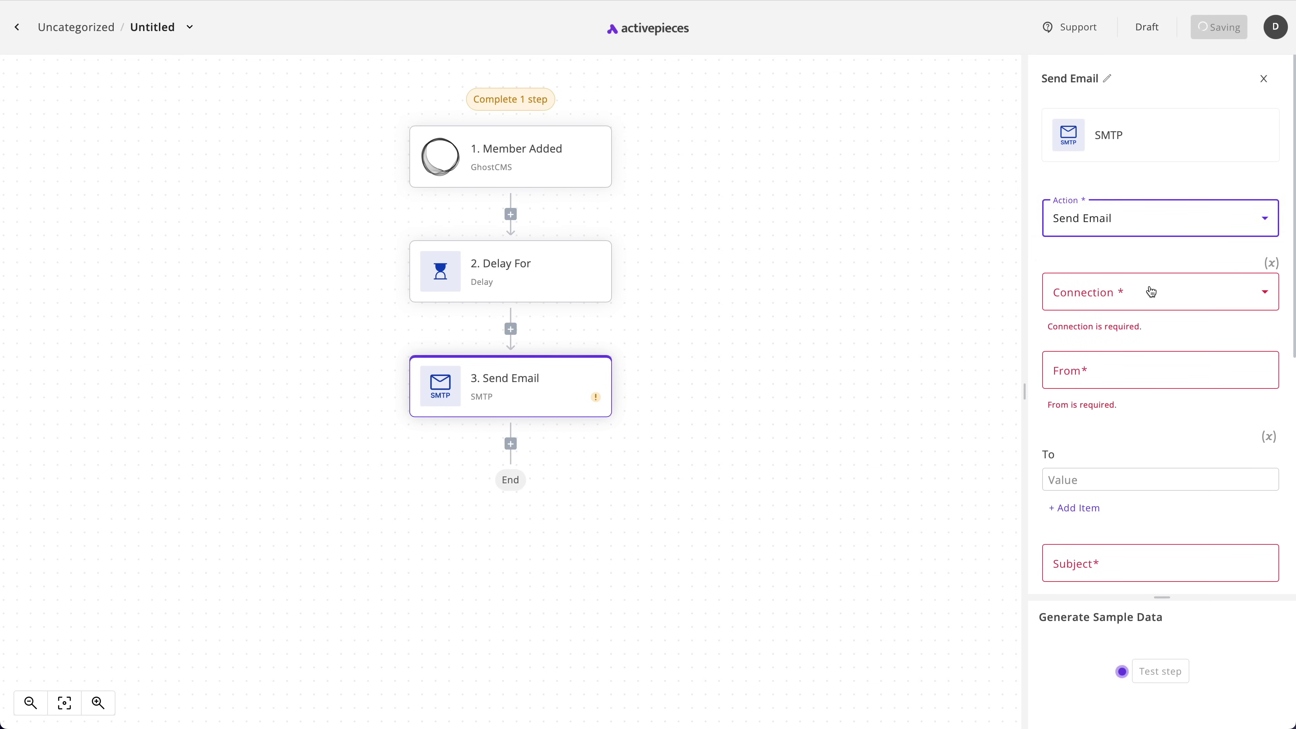
{"action": "left_click", "coordinate": [1127, 305]}
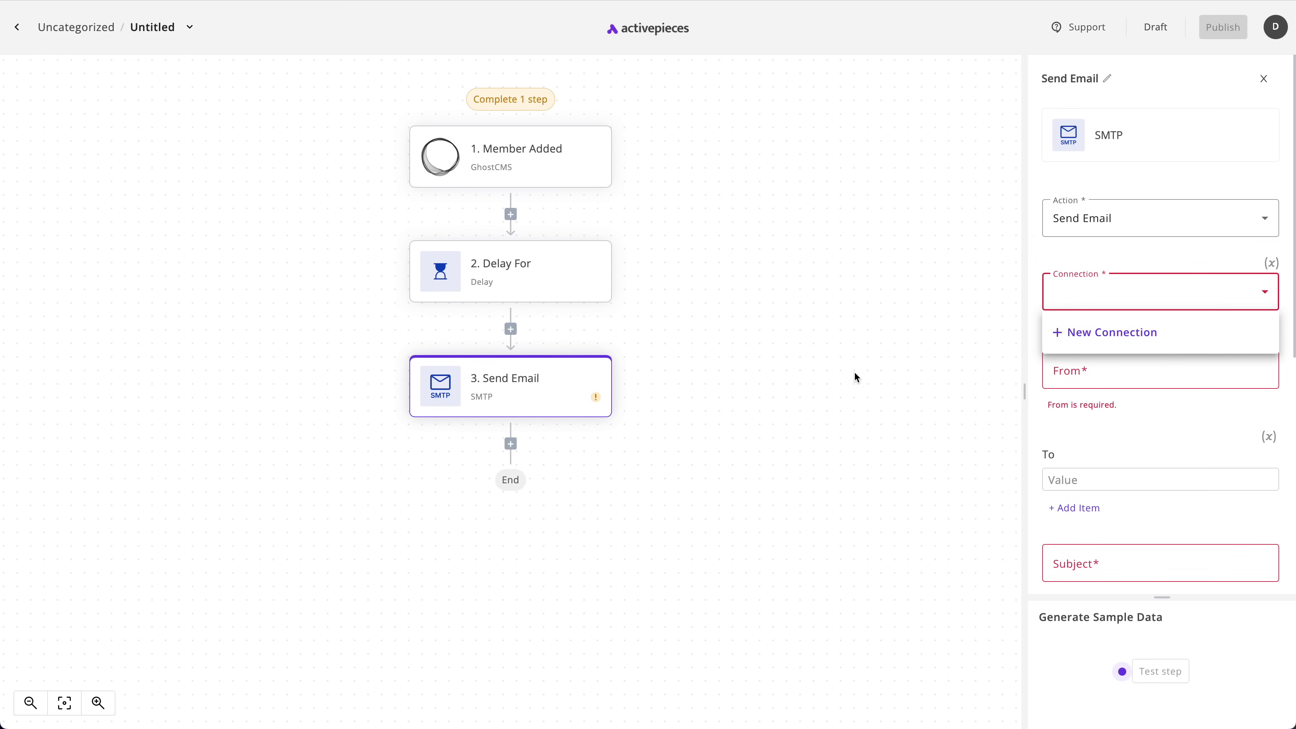